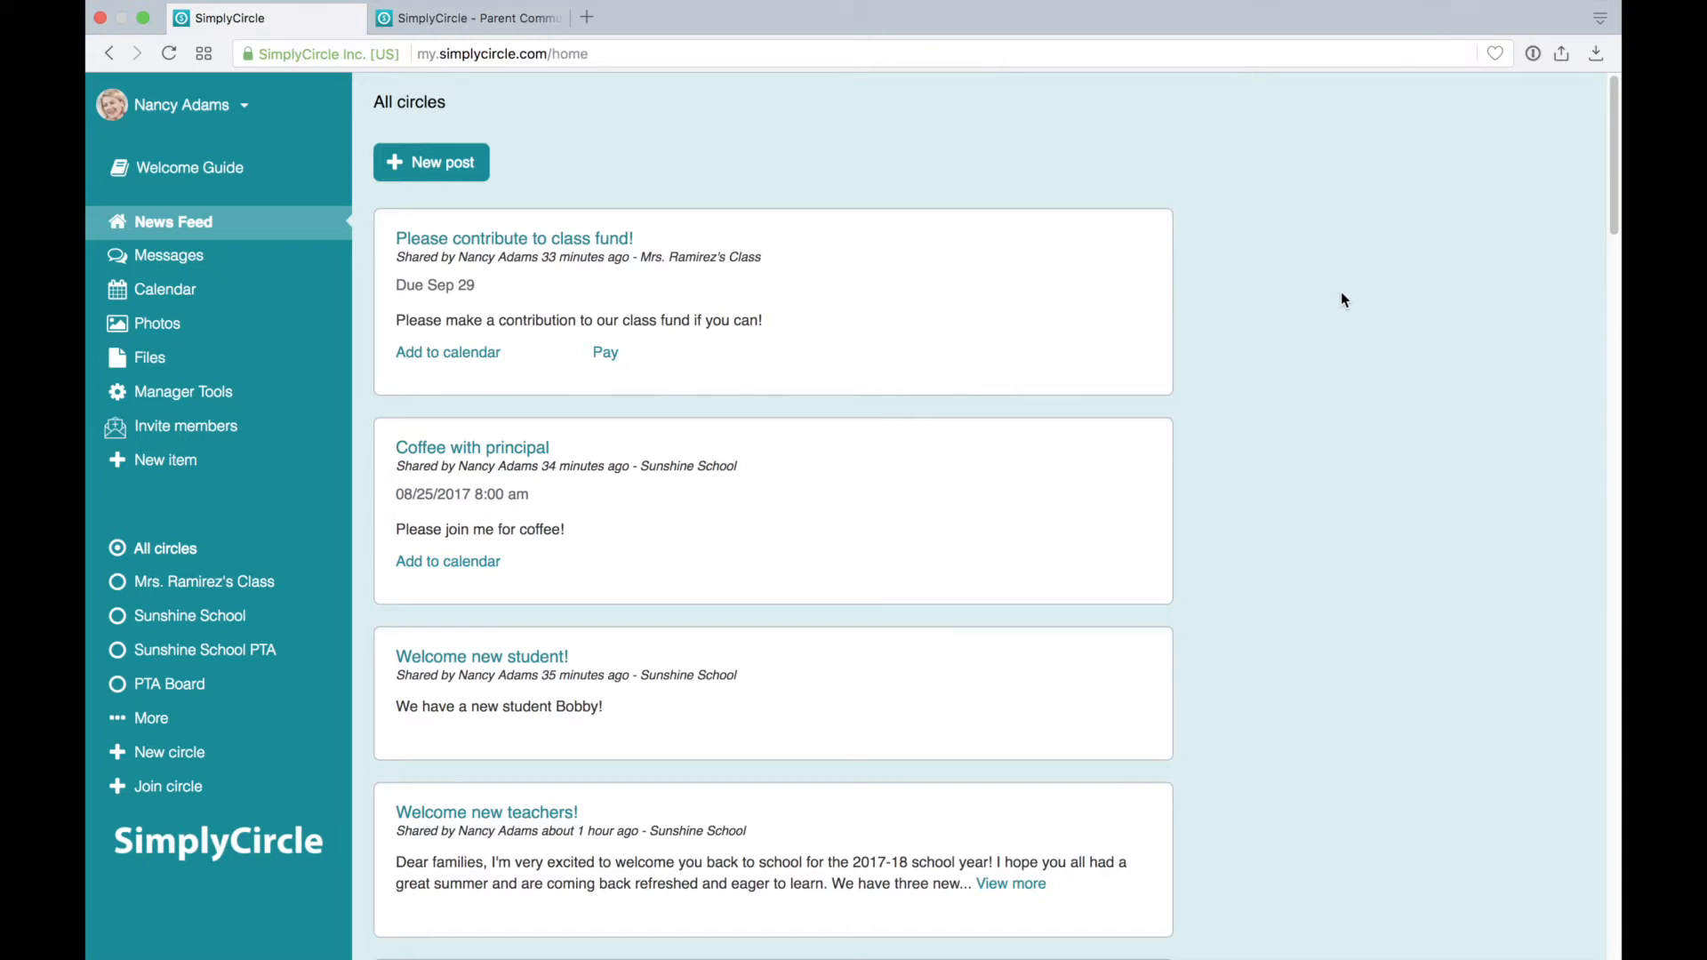
- Look through the posts in the news feed for all circles
left_click_drag(1614, 160, 1612, 125)
scroll(1399, 423, "down", 3)
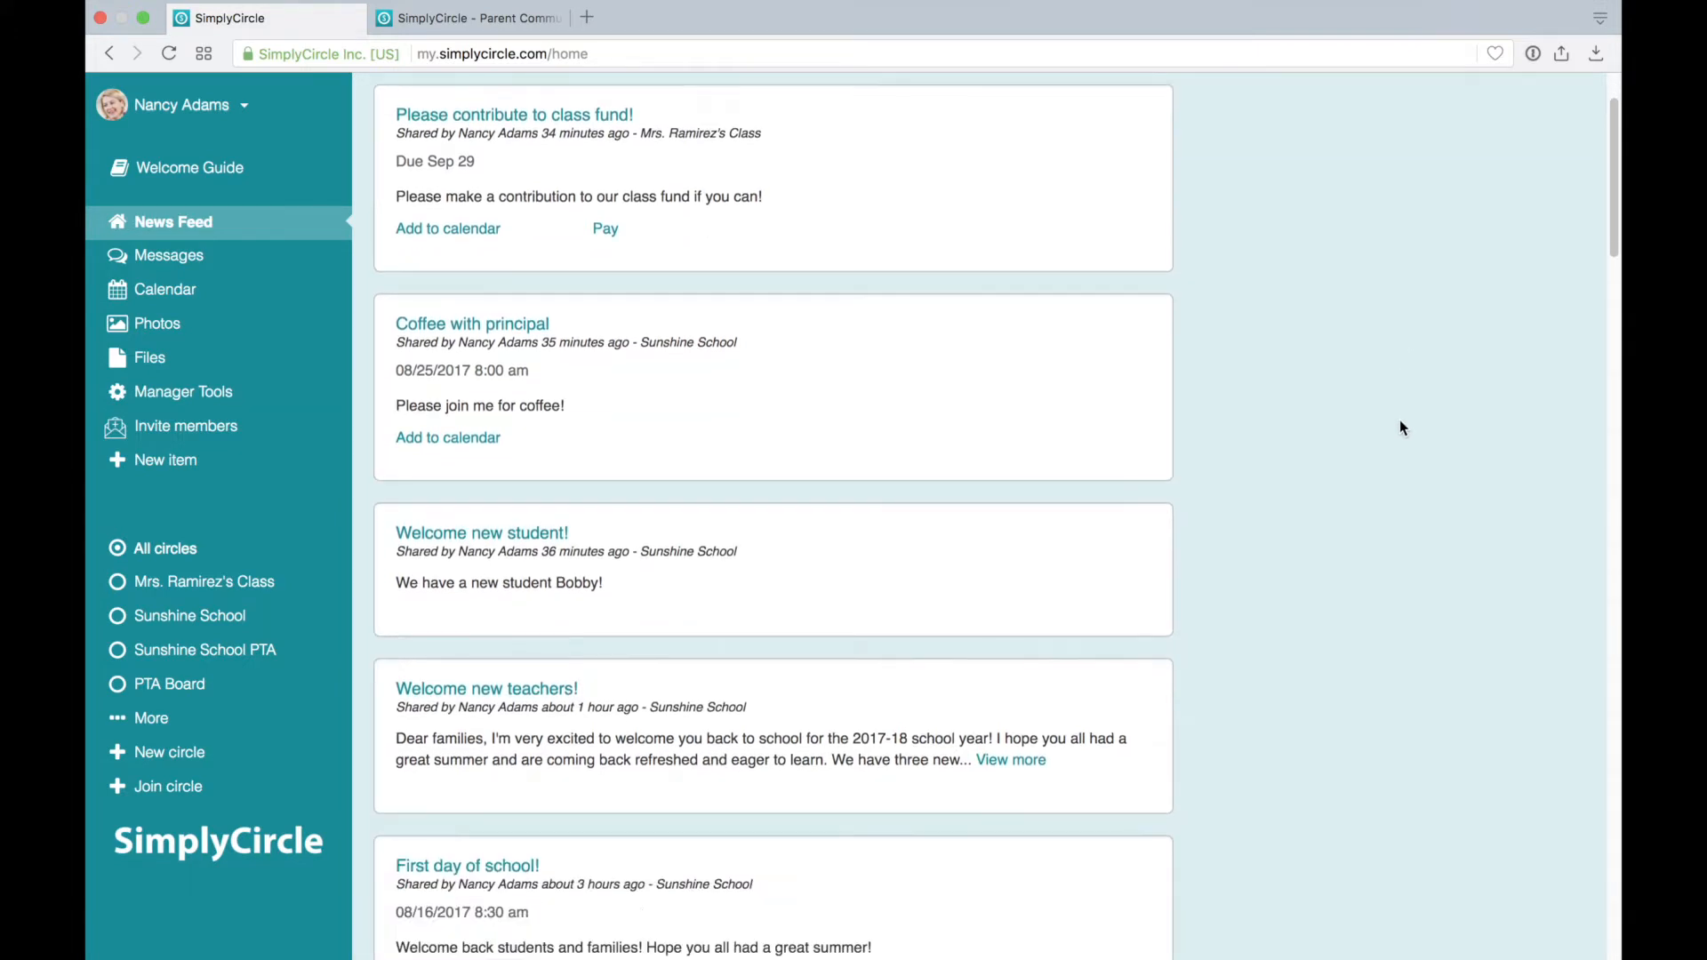
scroll(1402, 428, "down", 10)
scroll(1399, 427, "down", 5)
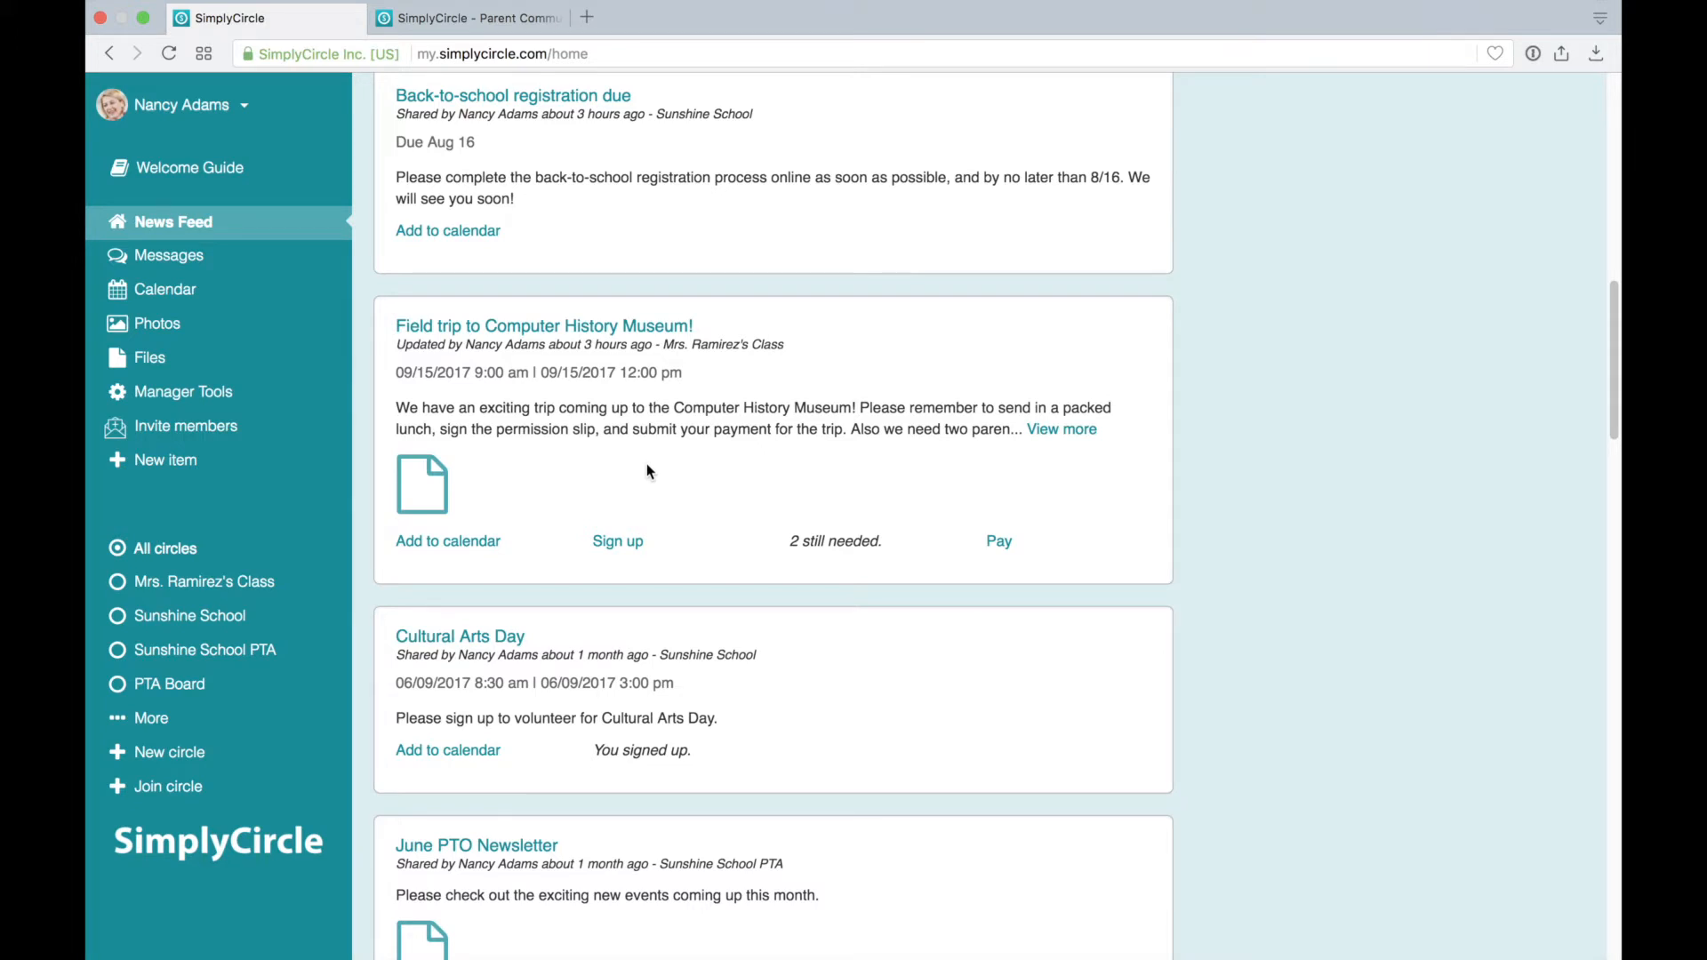
scroll(647, 463, "up", 15)
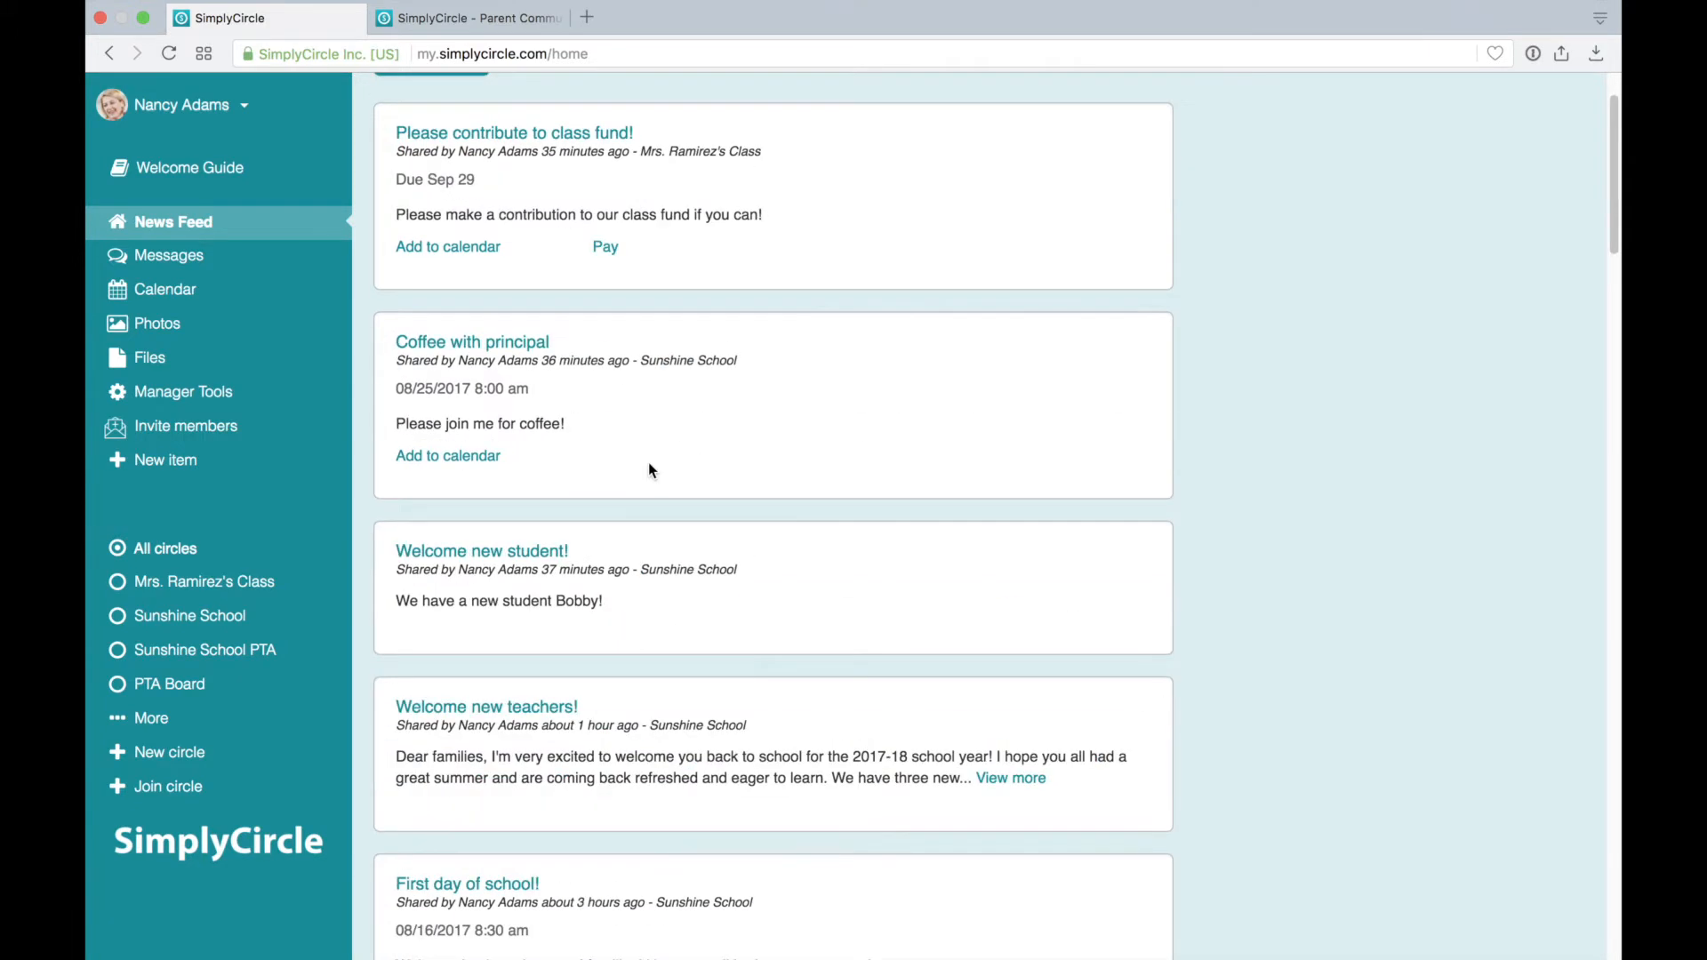
- View the message conversations and the calendar of upcoming events for all circles
left_click(163, 258)
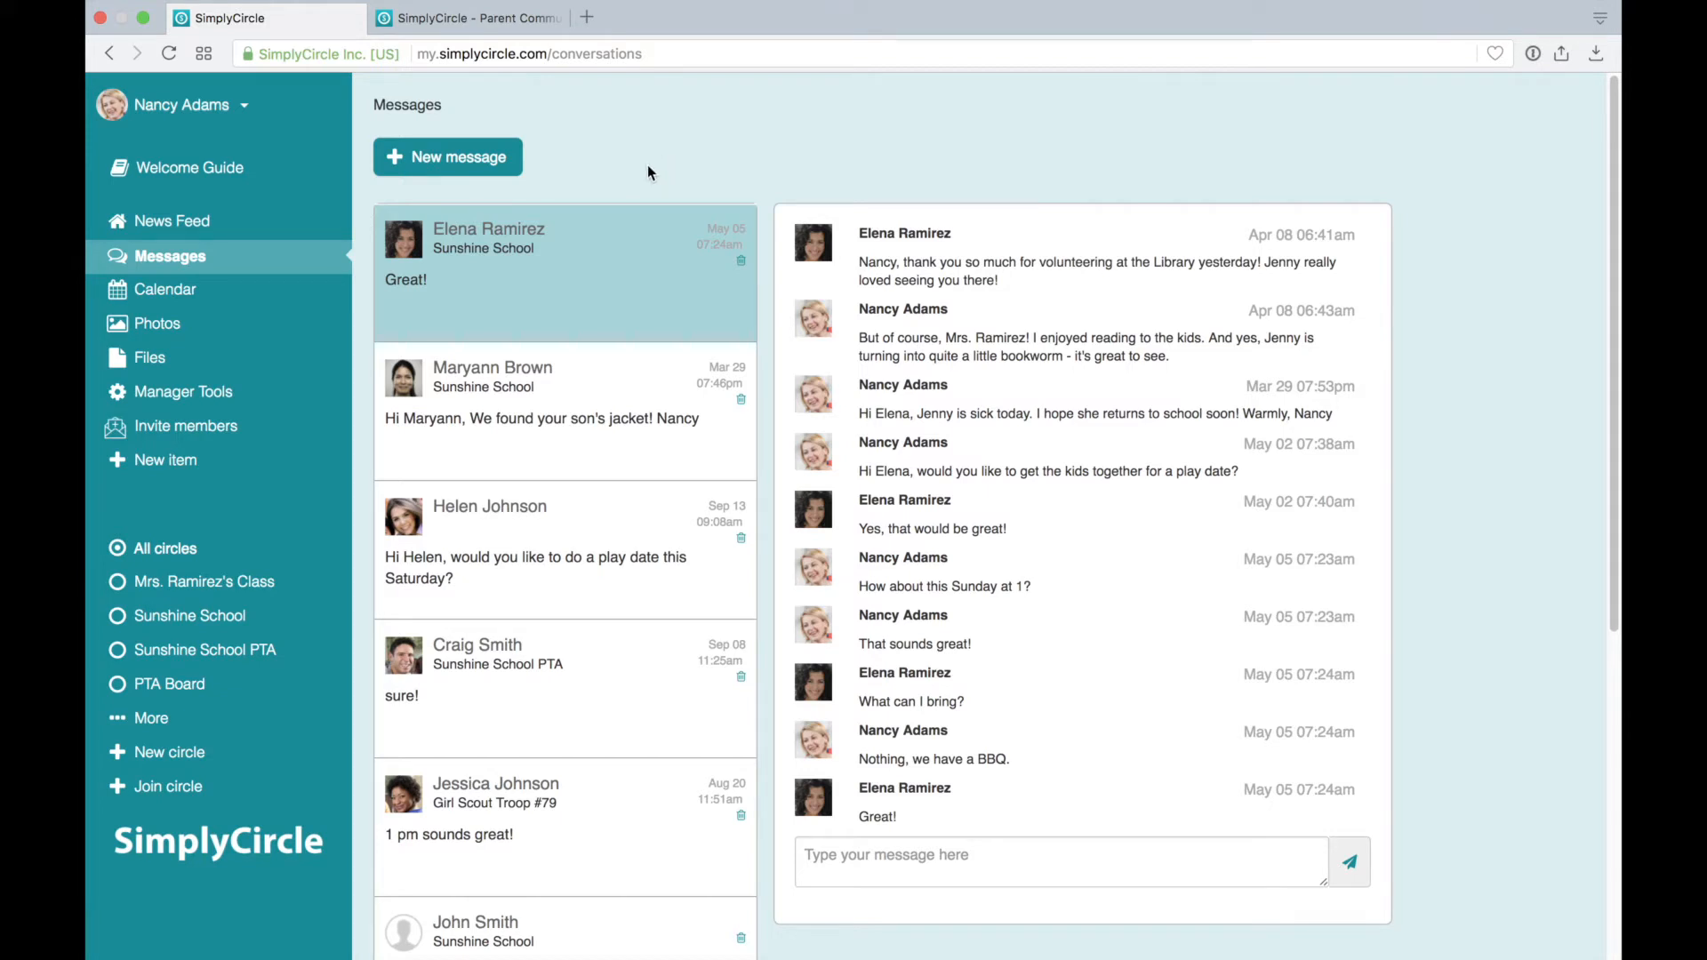
left_click(195, 296)
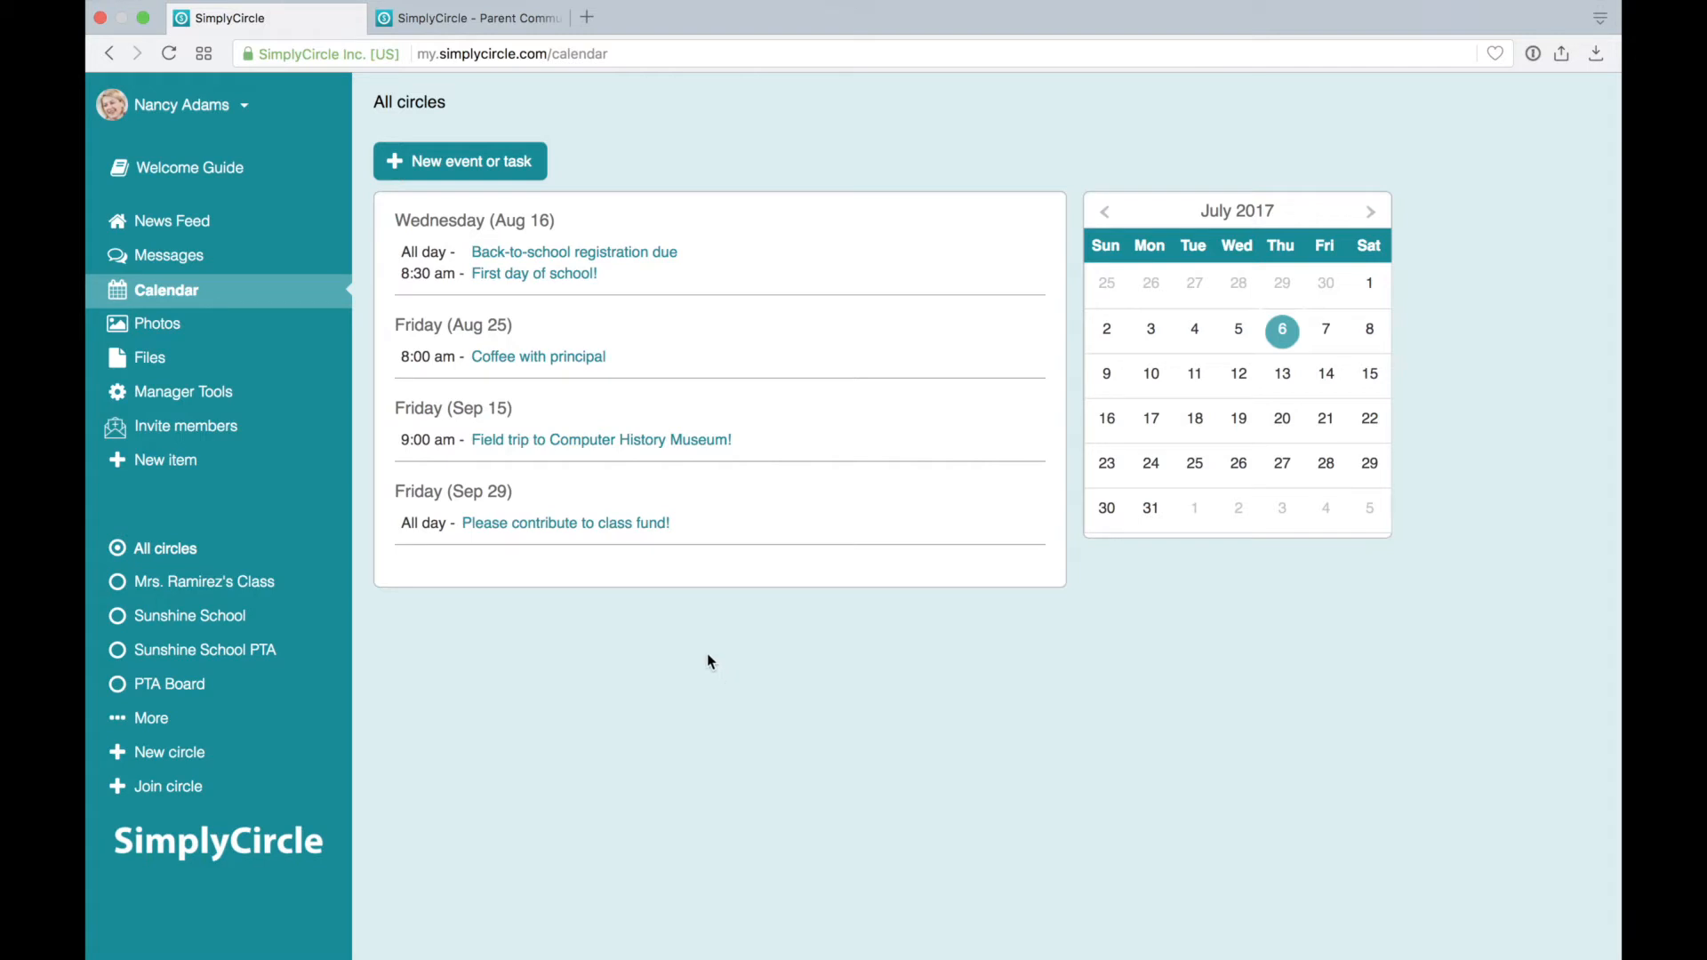
- Open the soccer.png photo from the photo gallery, view its downloadable original, and return to the photo's page
left_click(145, 326)
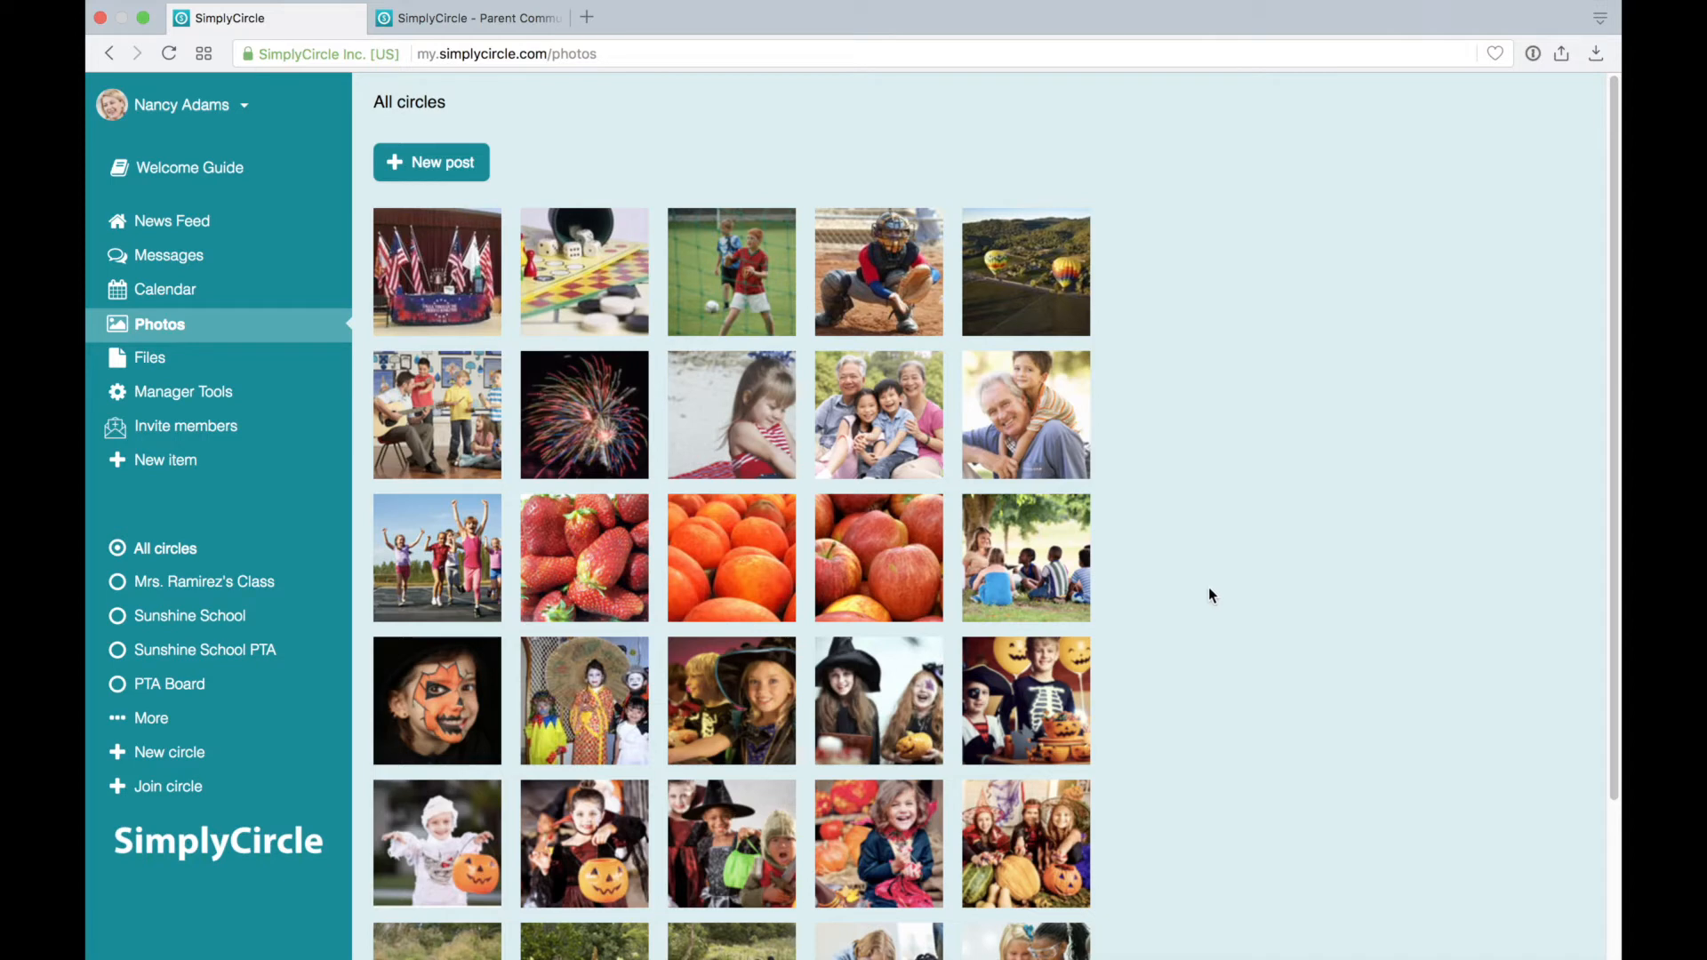
left_click(724, 275)
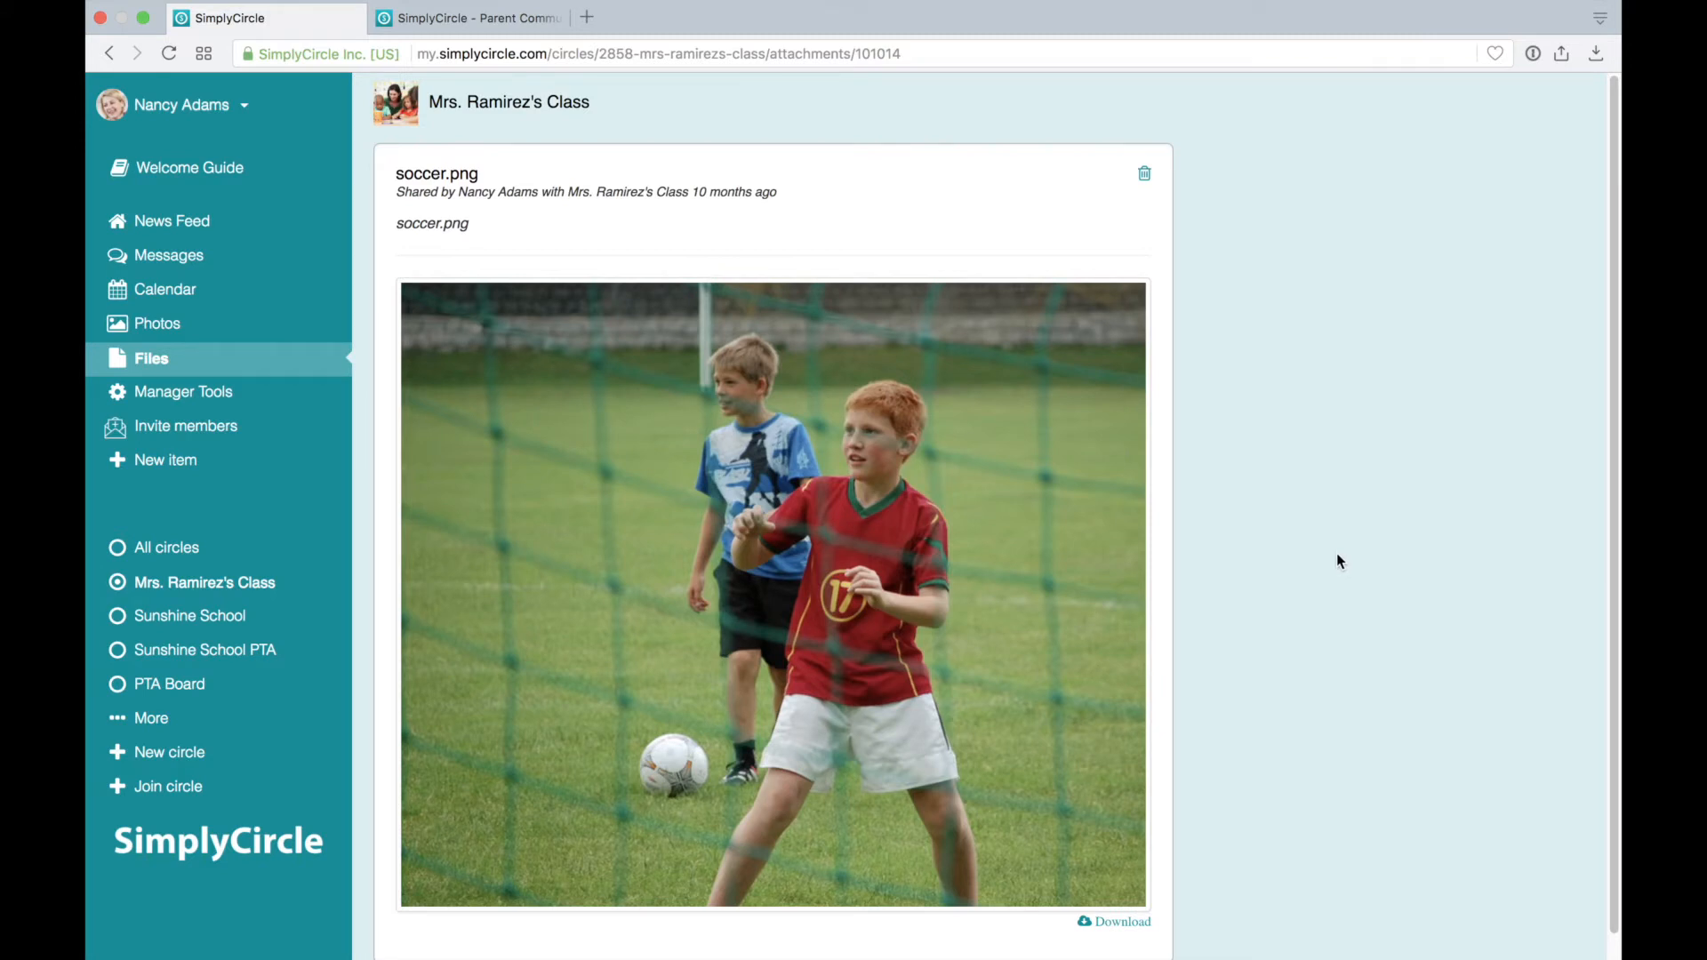
left_click(1111, 921)
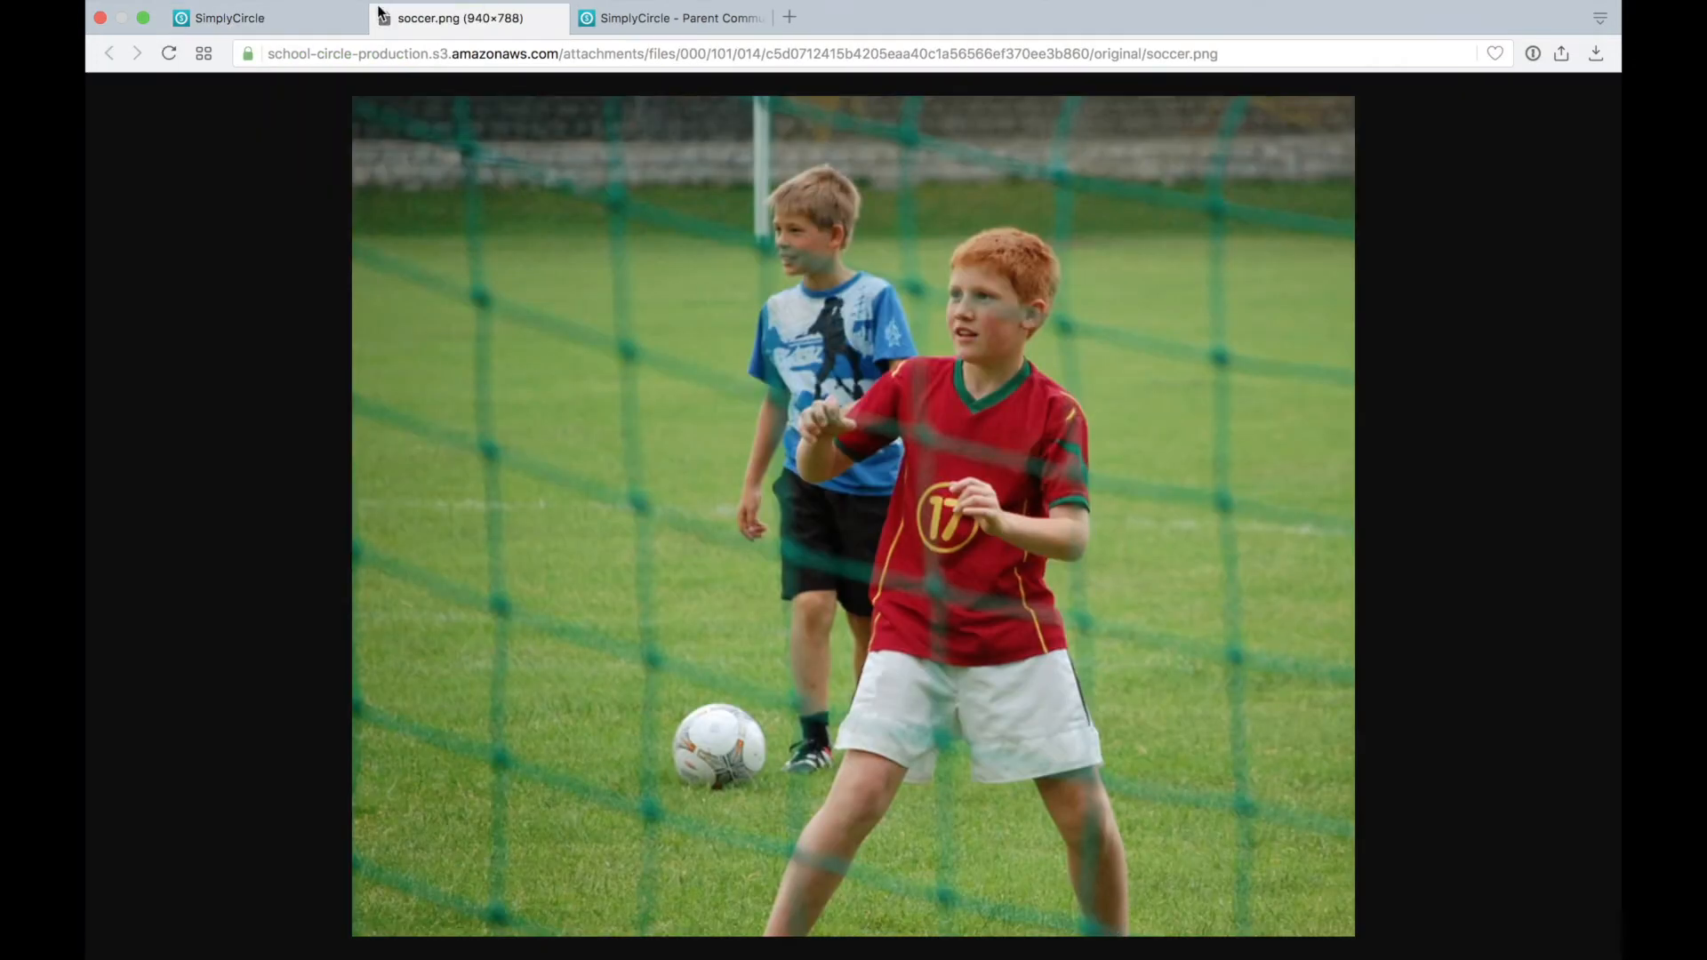
left_click(283, 19)
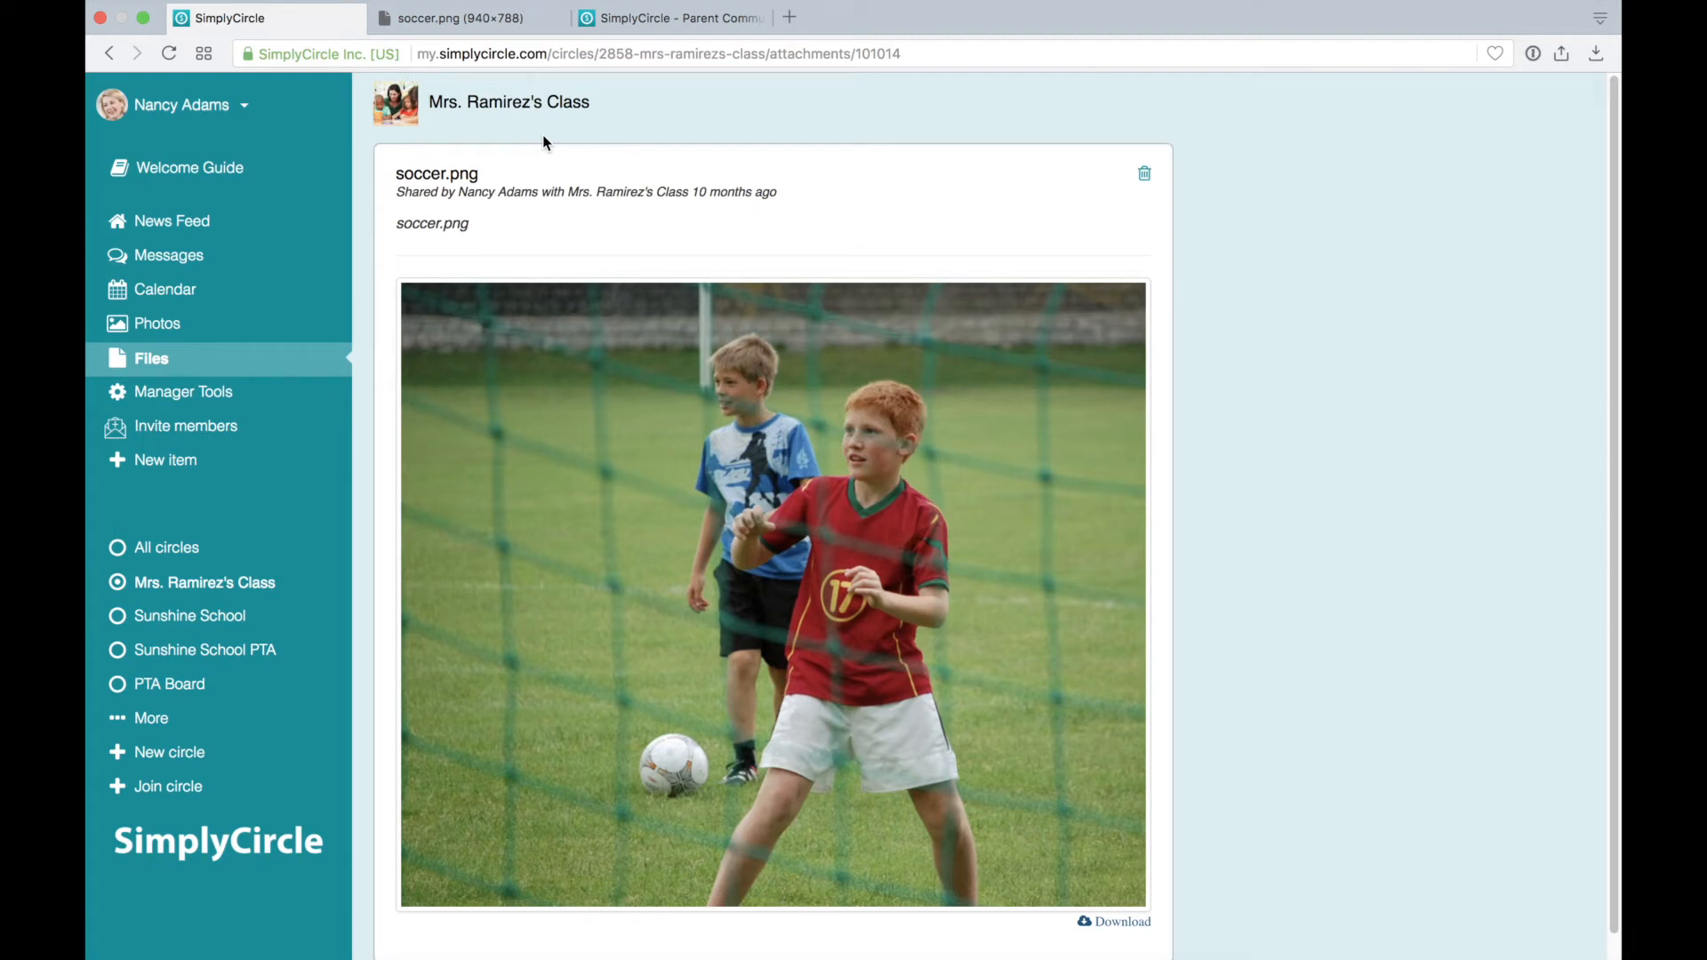
- Search the shared files of all circles for "halloween"
left_click(144, 360)
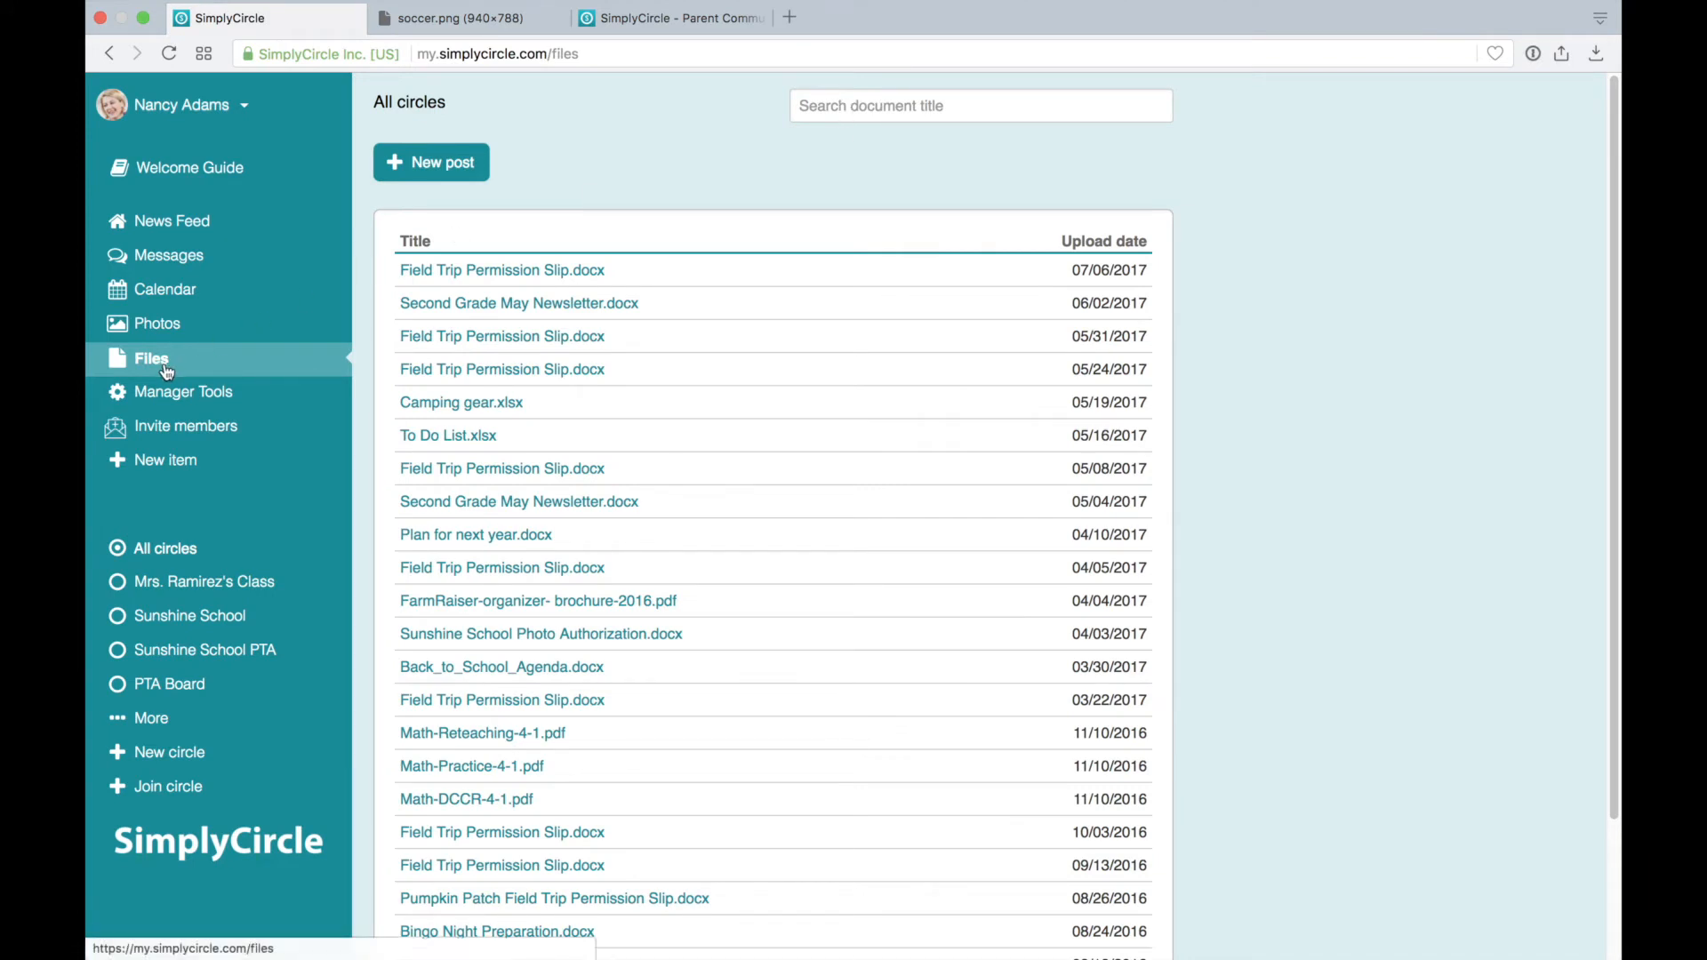
left_click(849, 108)
type("halloween")
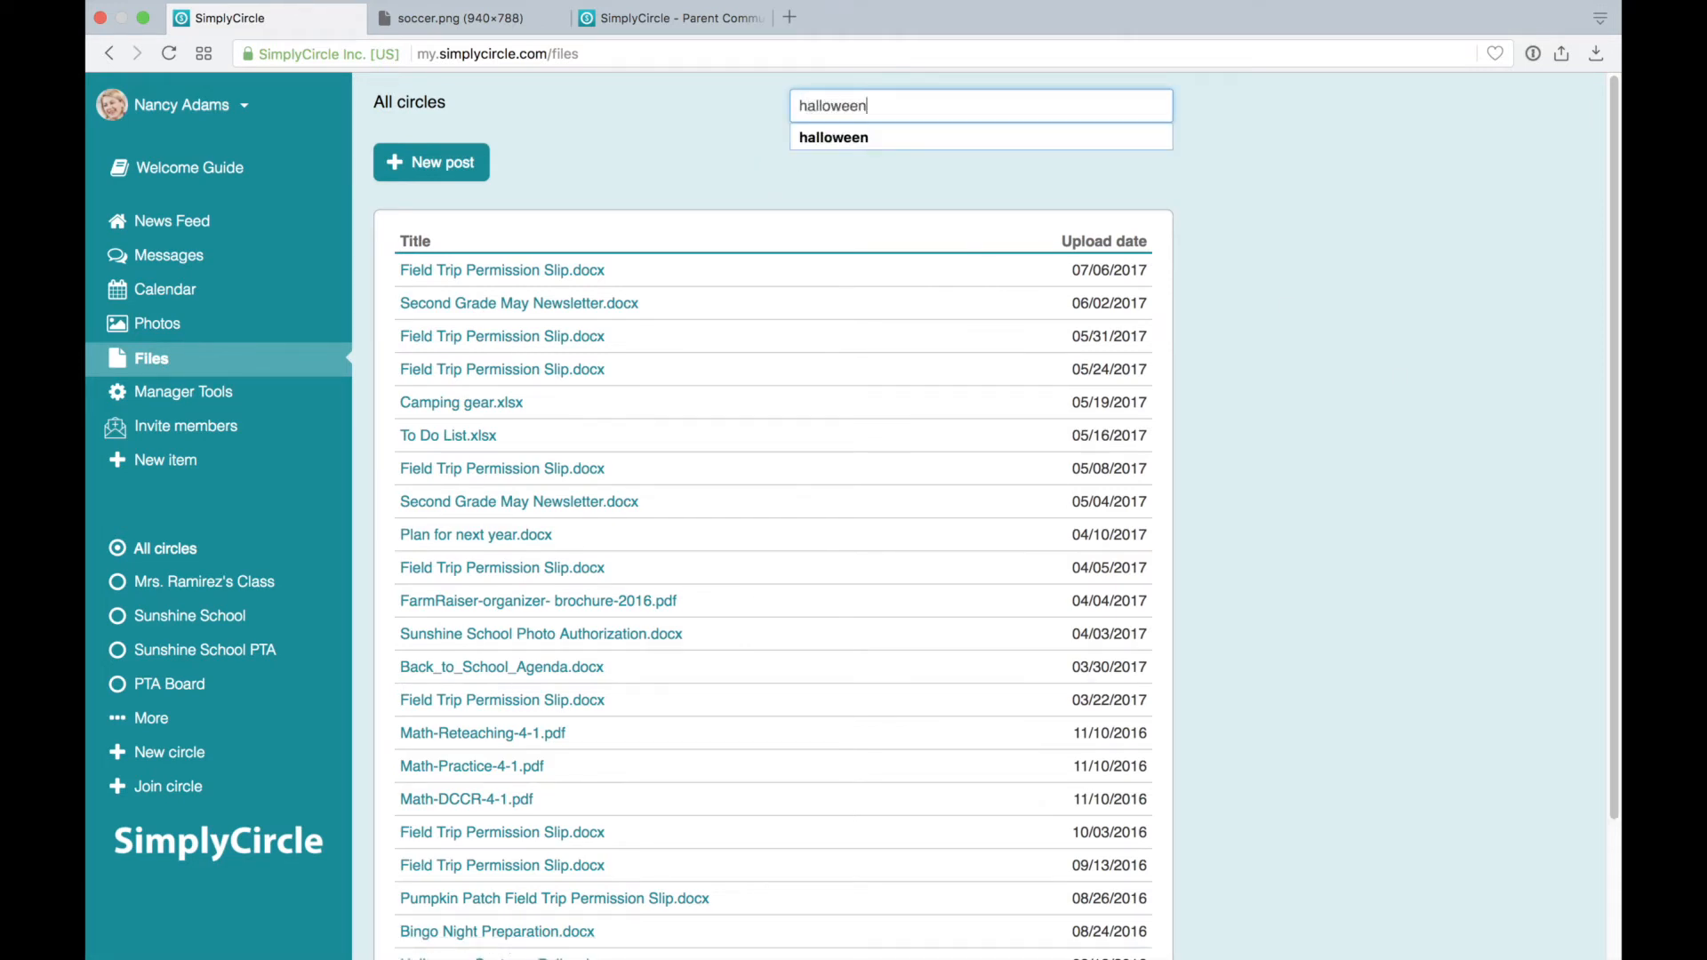
key("Return")
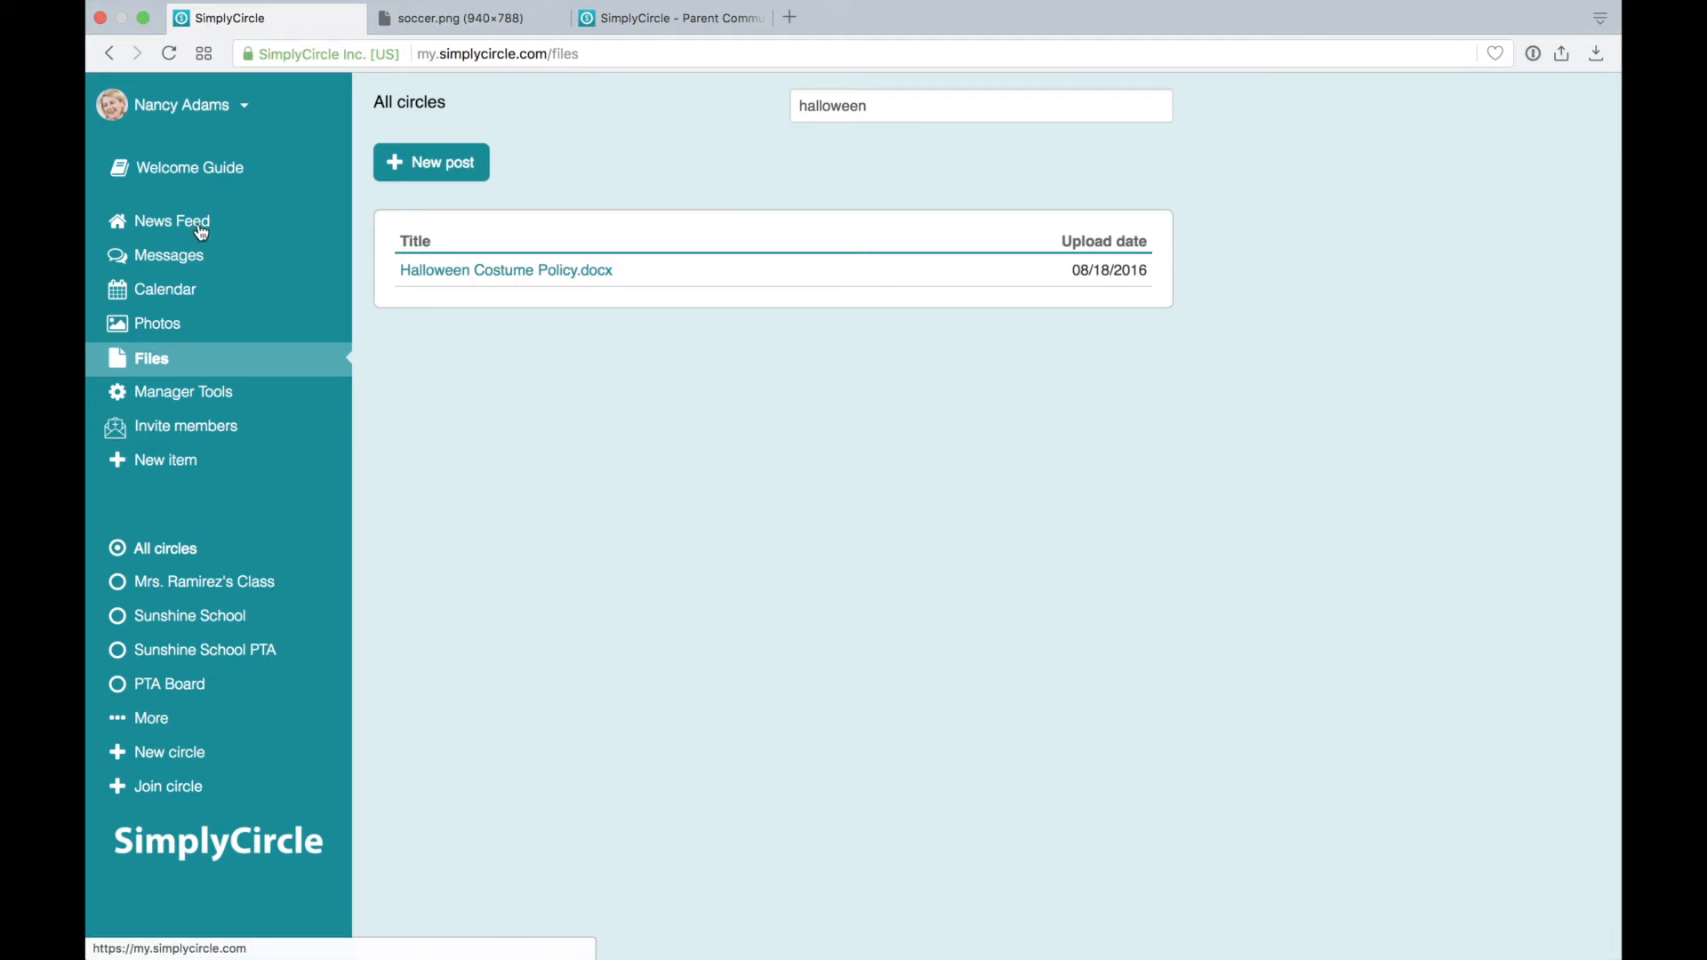
- Share a post titled "Special project!" reading "So excited about the project!" with the teacher's class circle and view it in the news feed
left_click(157, 468)
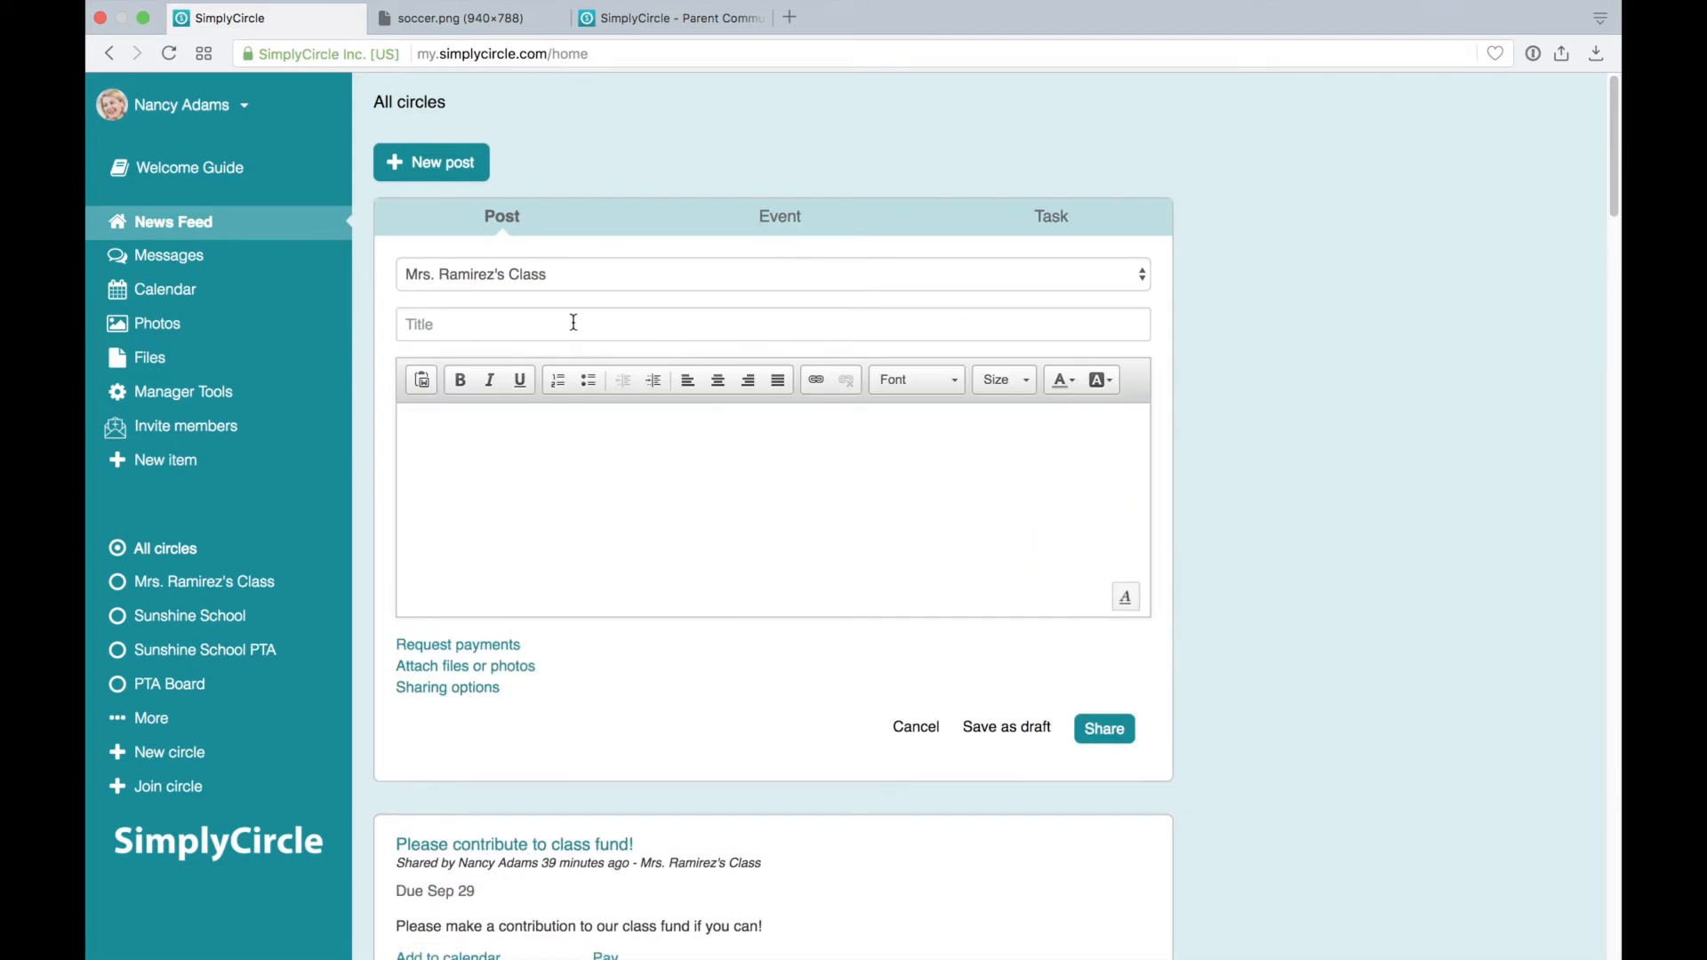
left_click(511, 324)
type("Special project")
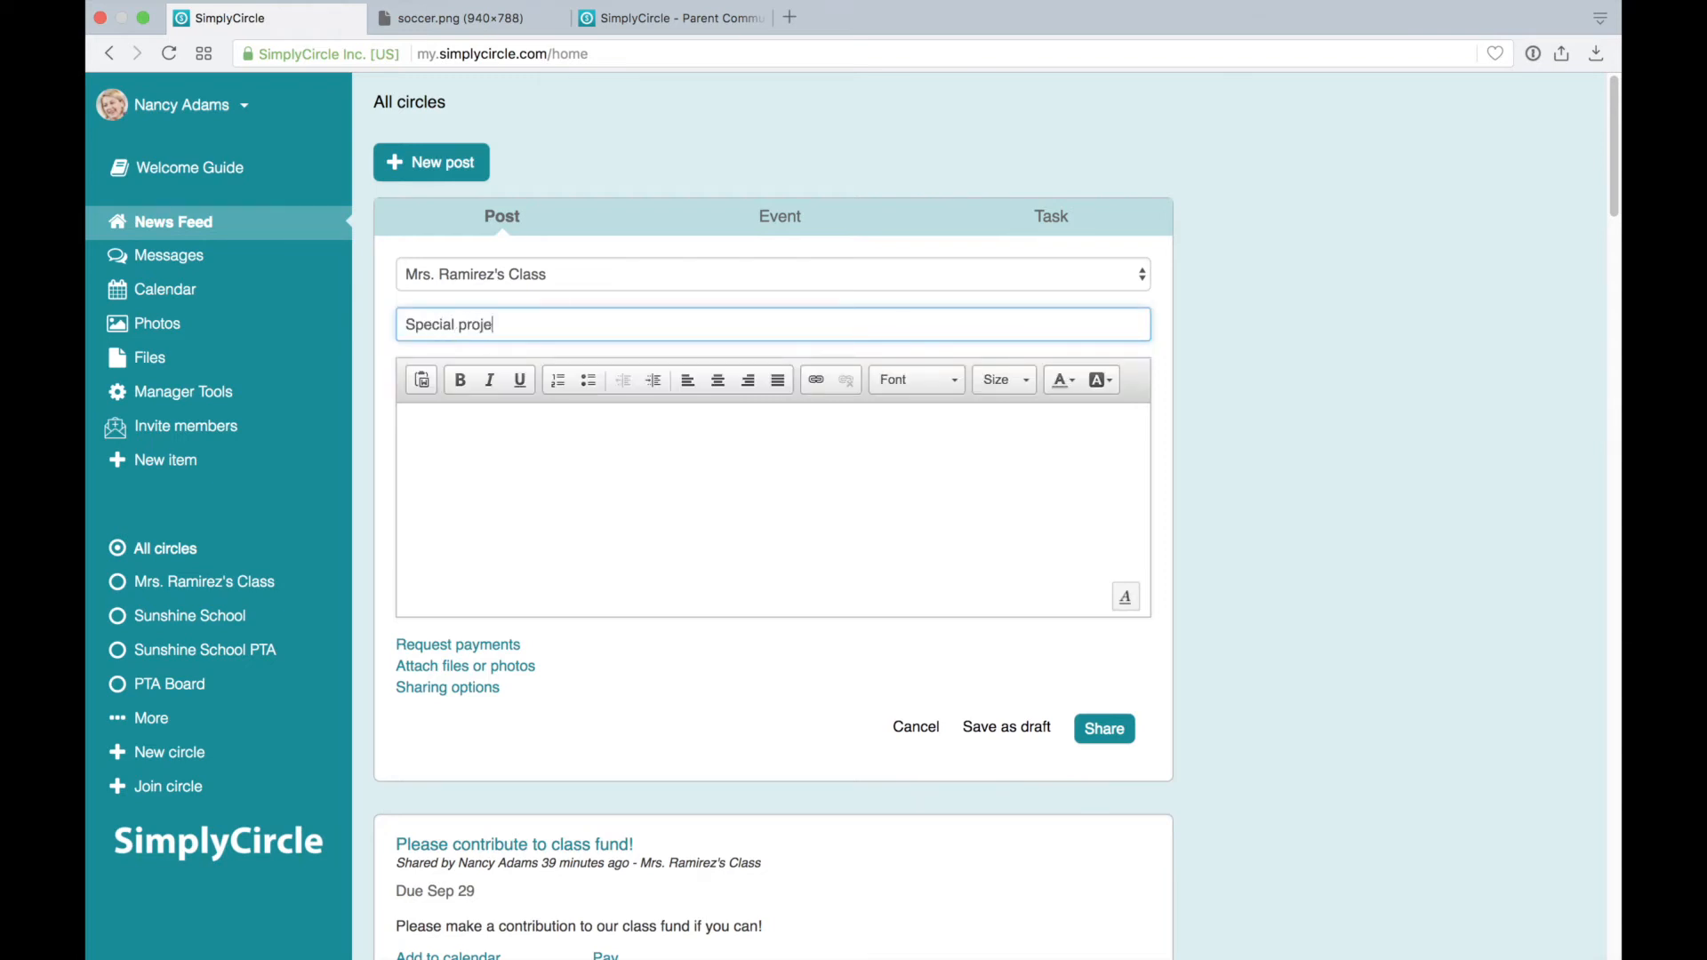
left_click(488, 436)
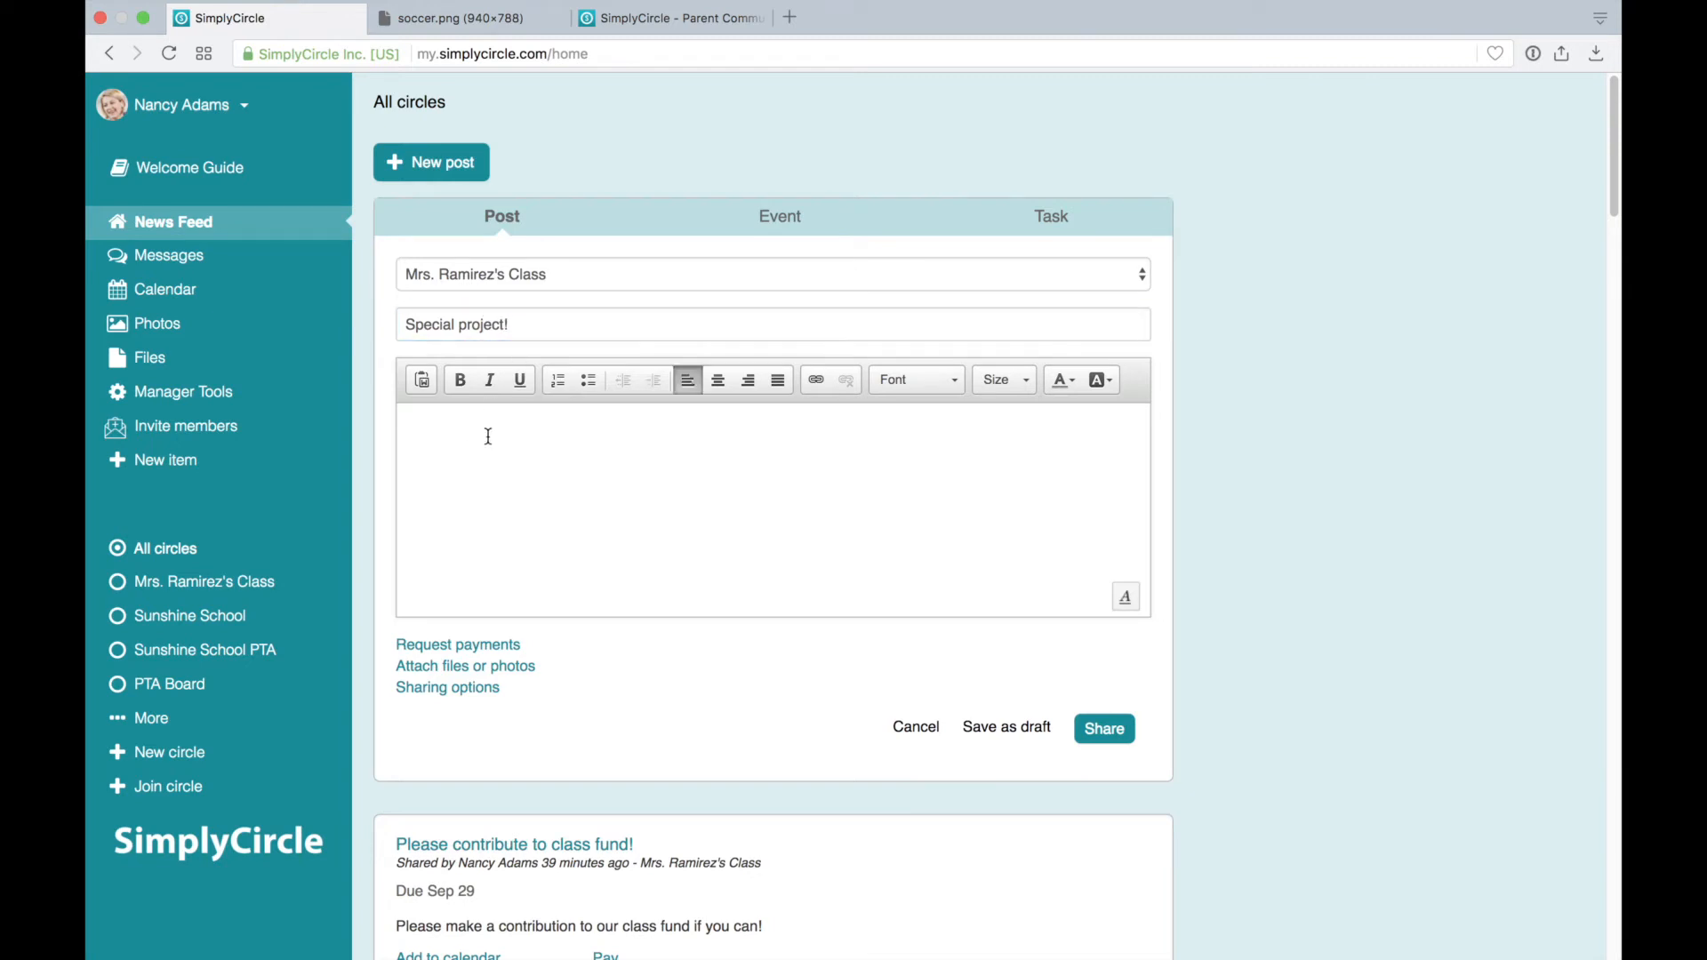
type("So excited about the project!")
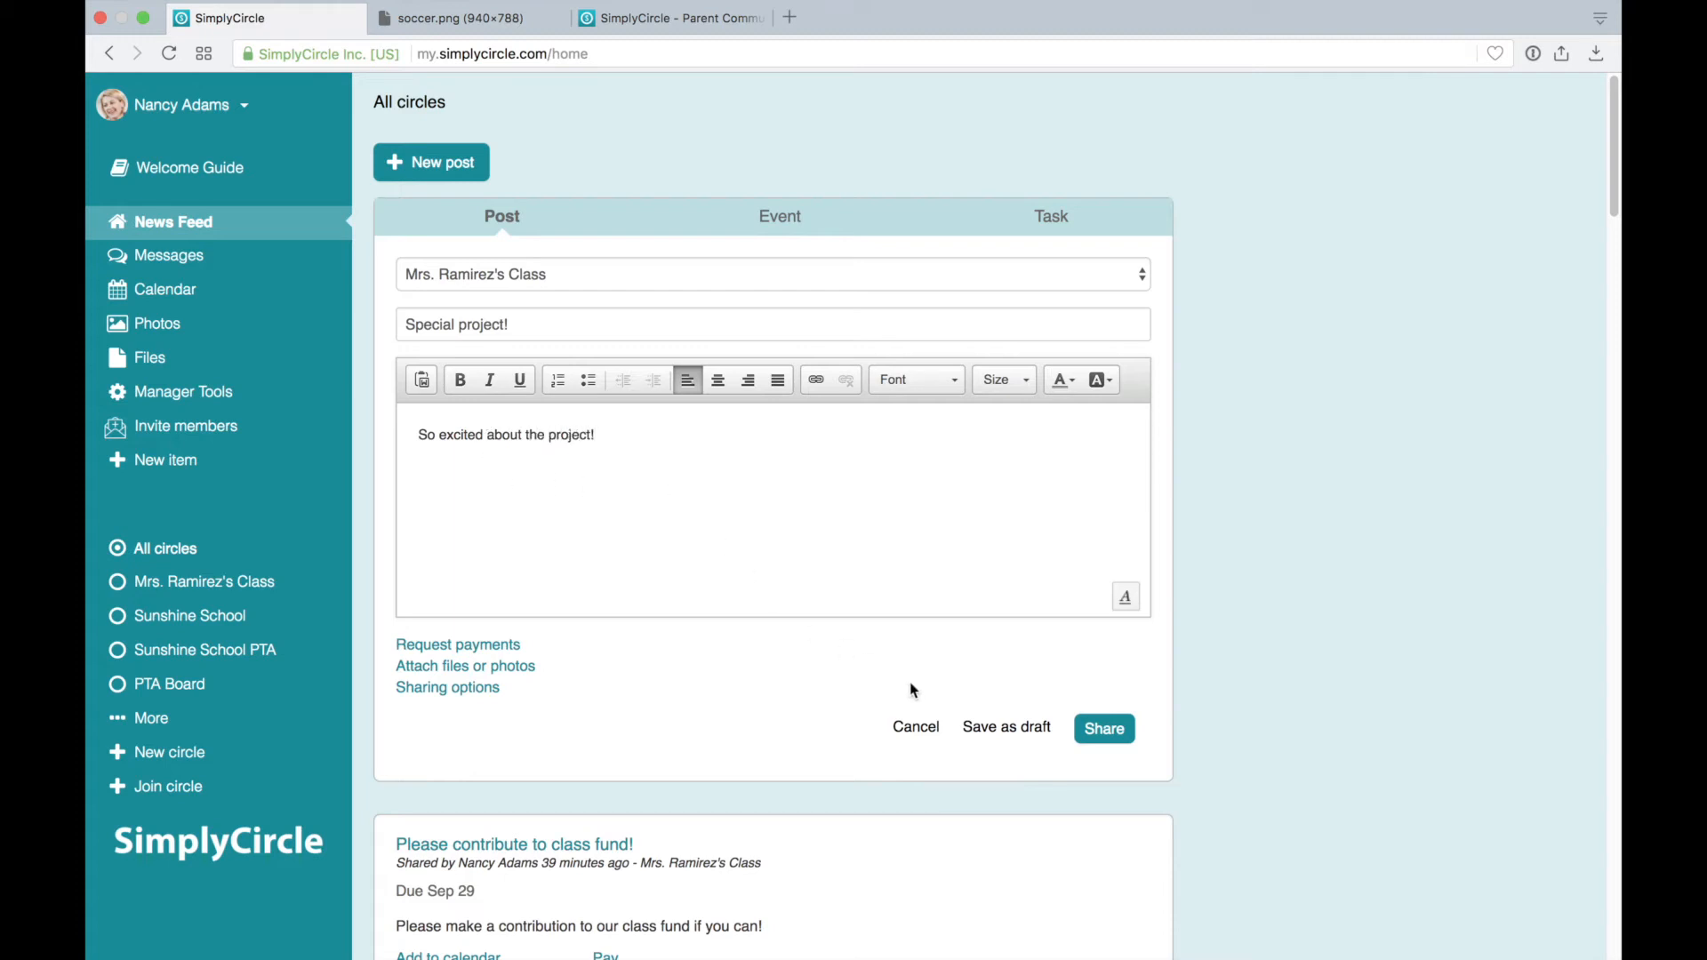
left_click(1104, 728)
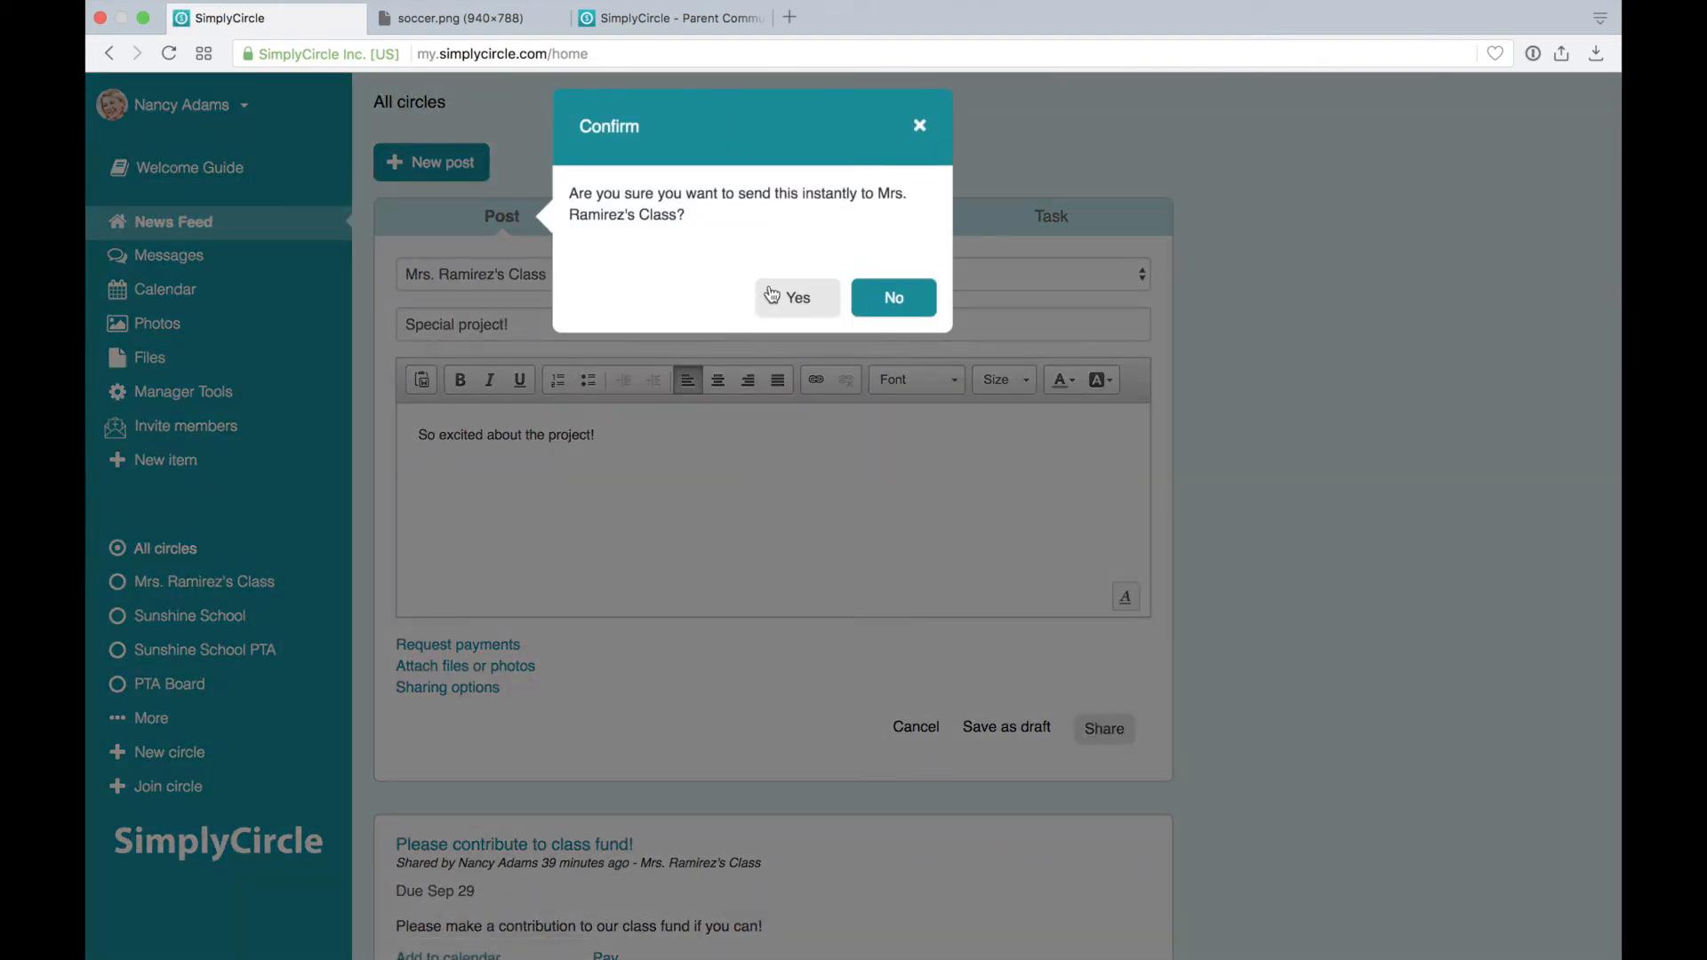
left_click(789, 307)
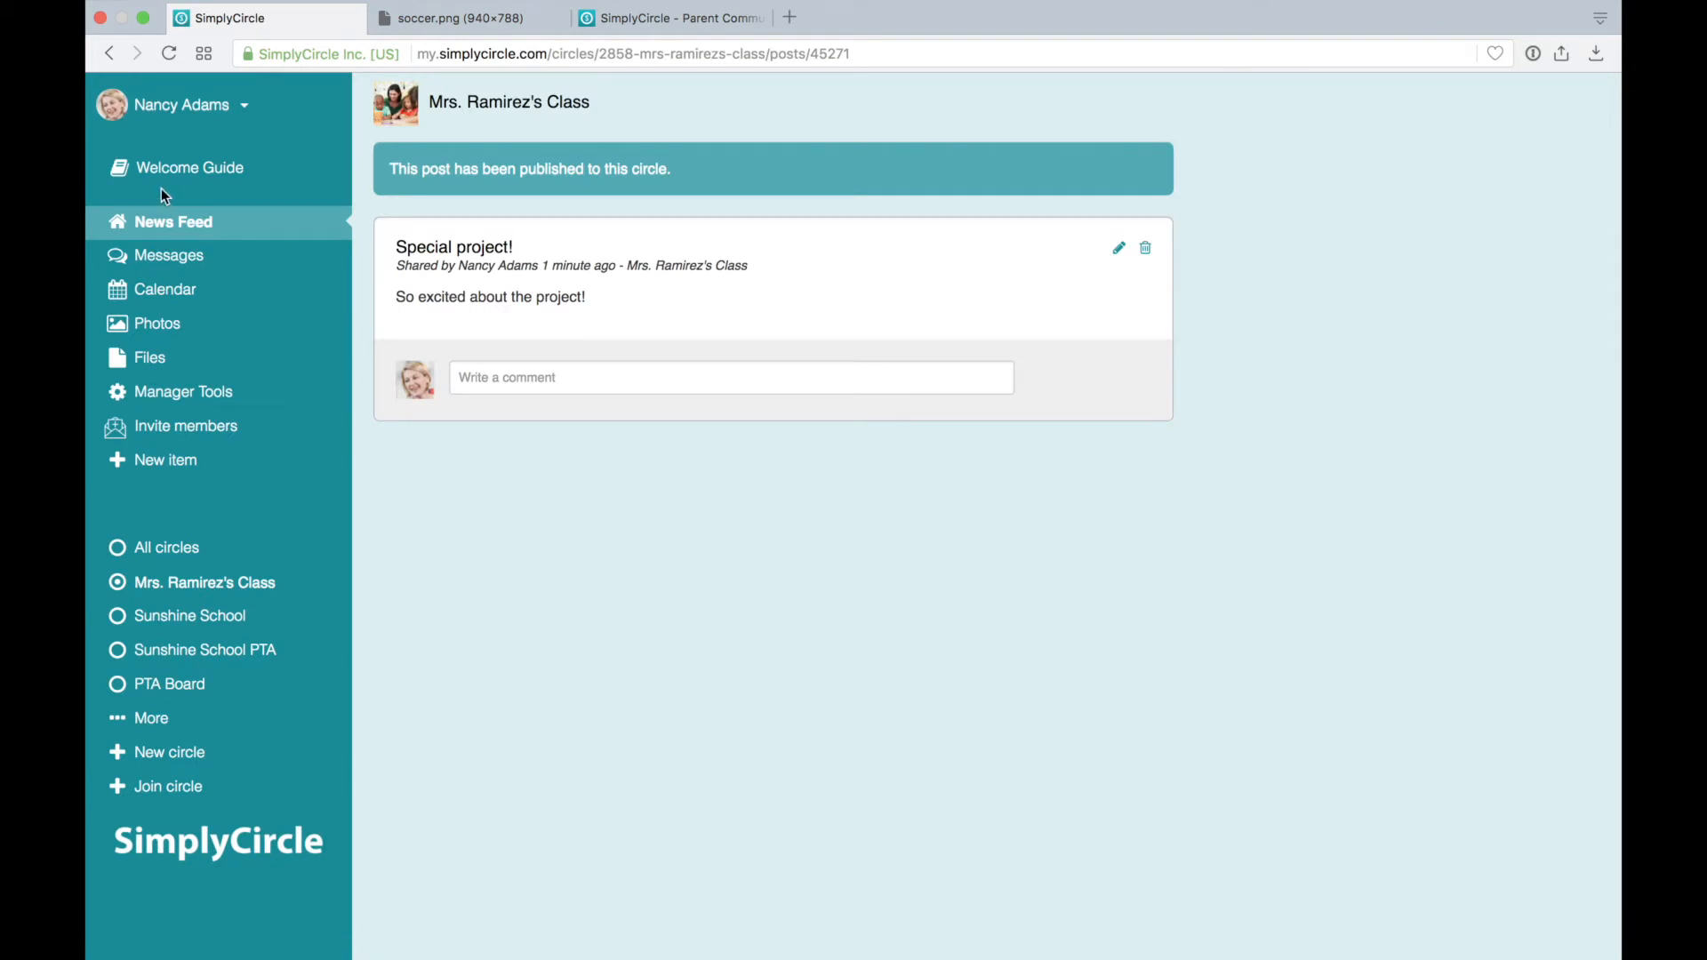
left_click(148, 223)
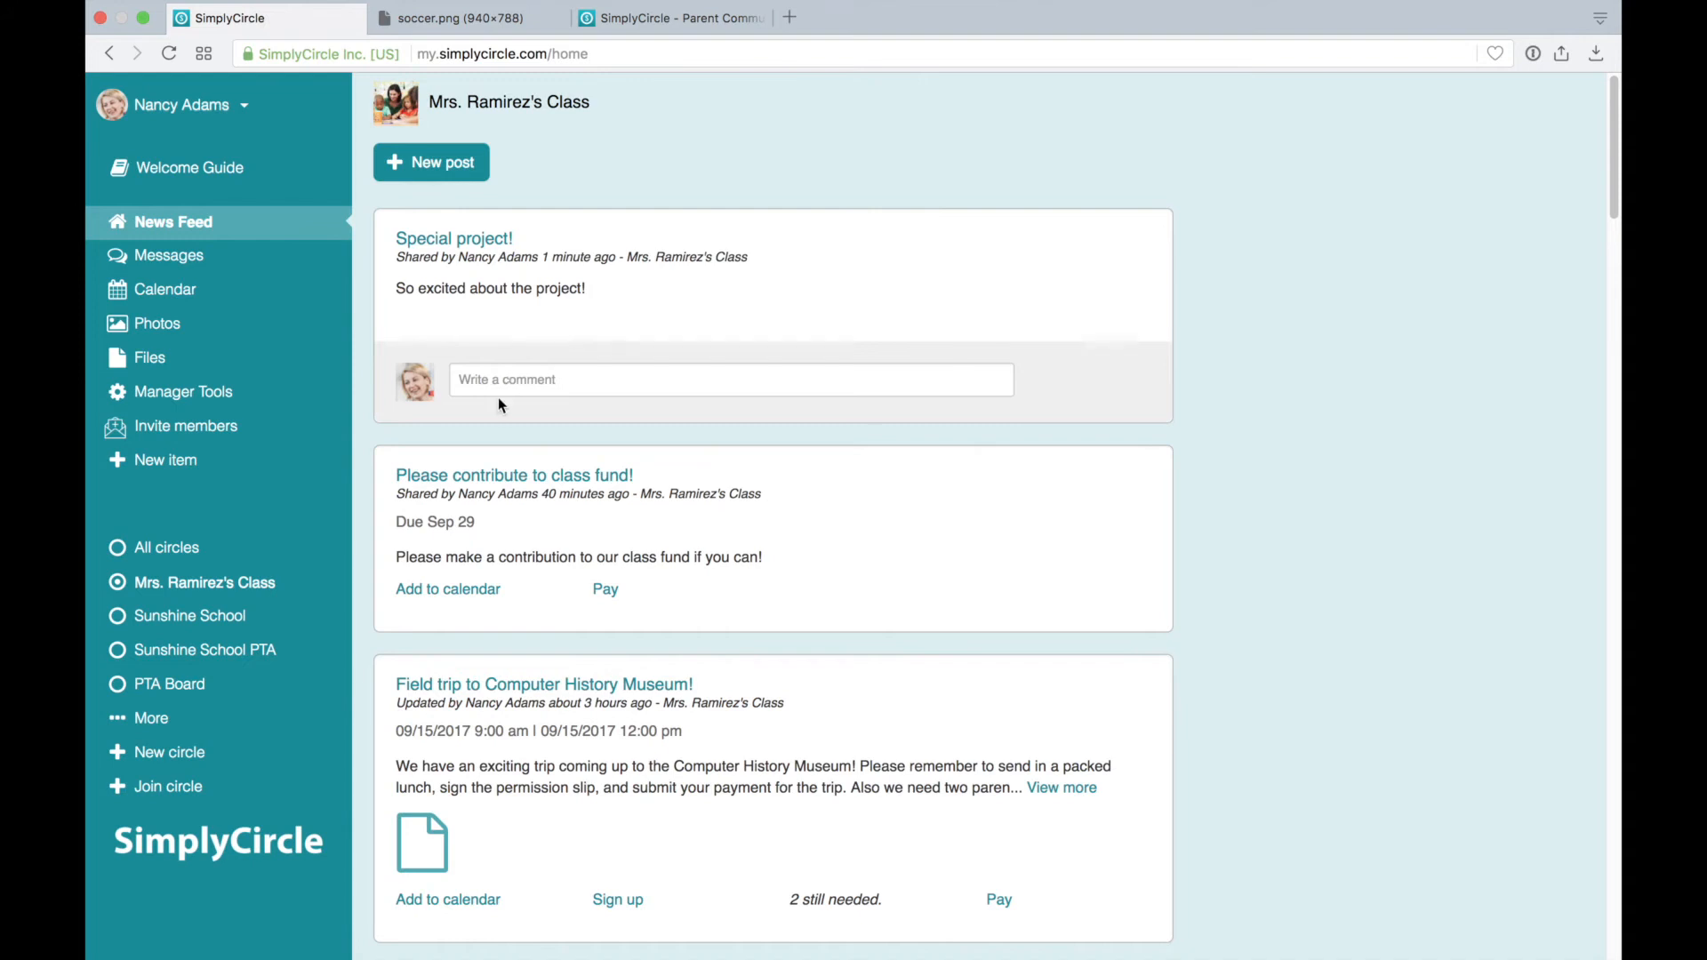
- Start a new event for the Sunshine School circle titled "School concert"
left_click(177, 464)
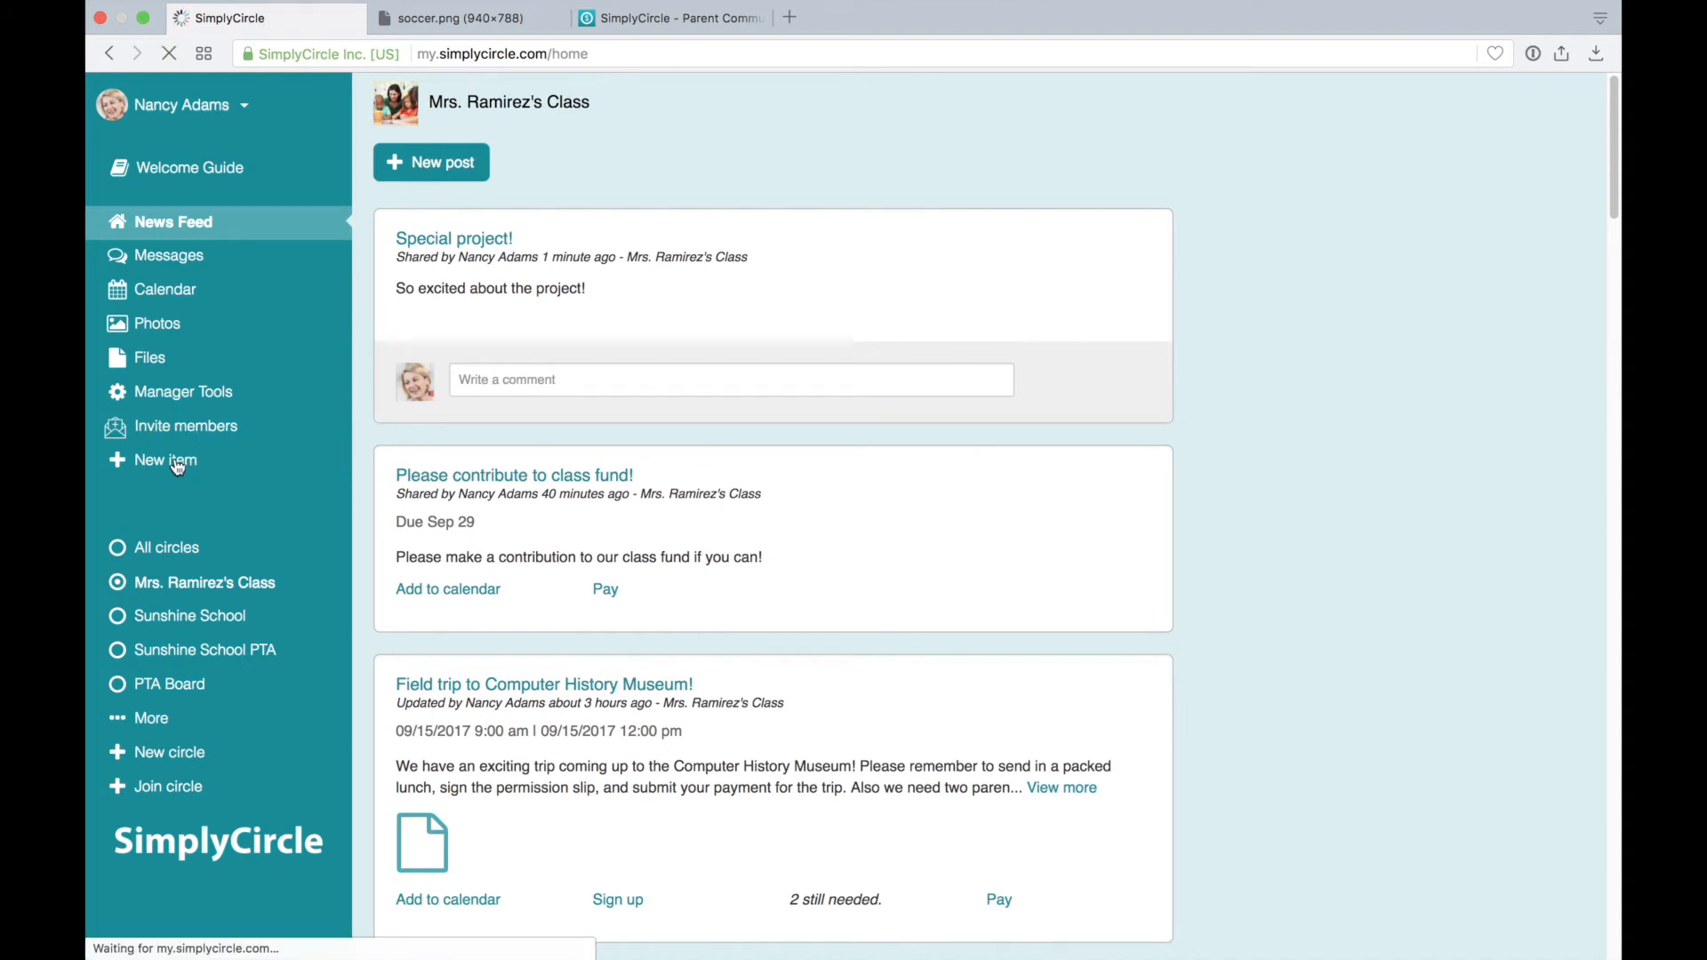
left_click(773, 217)
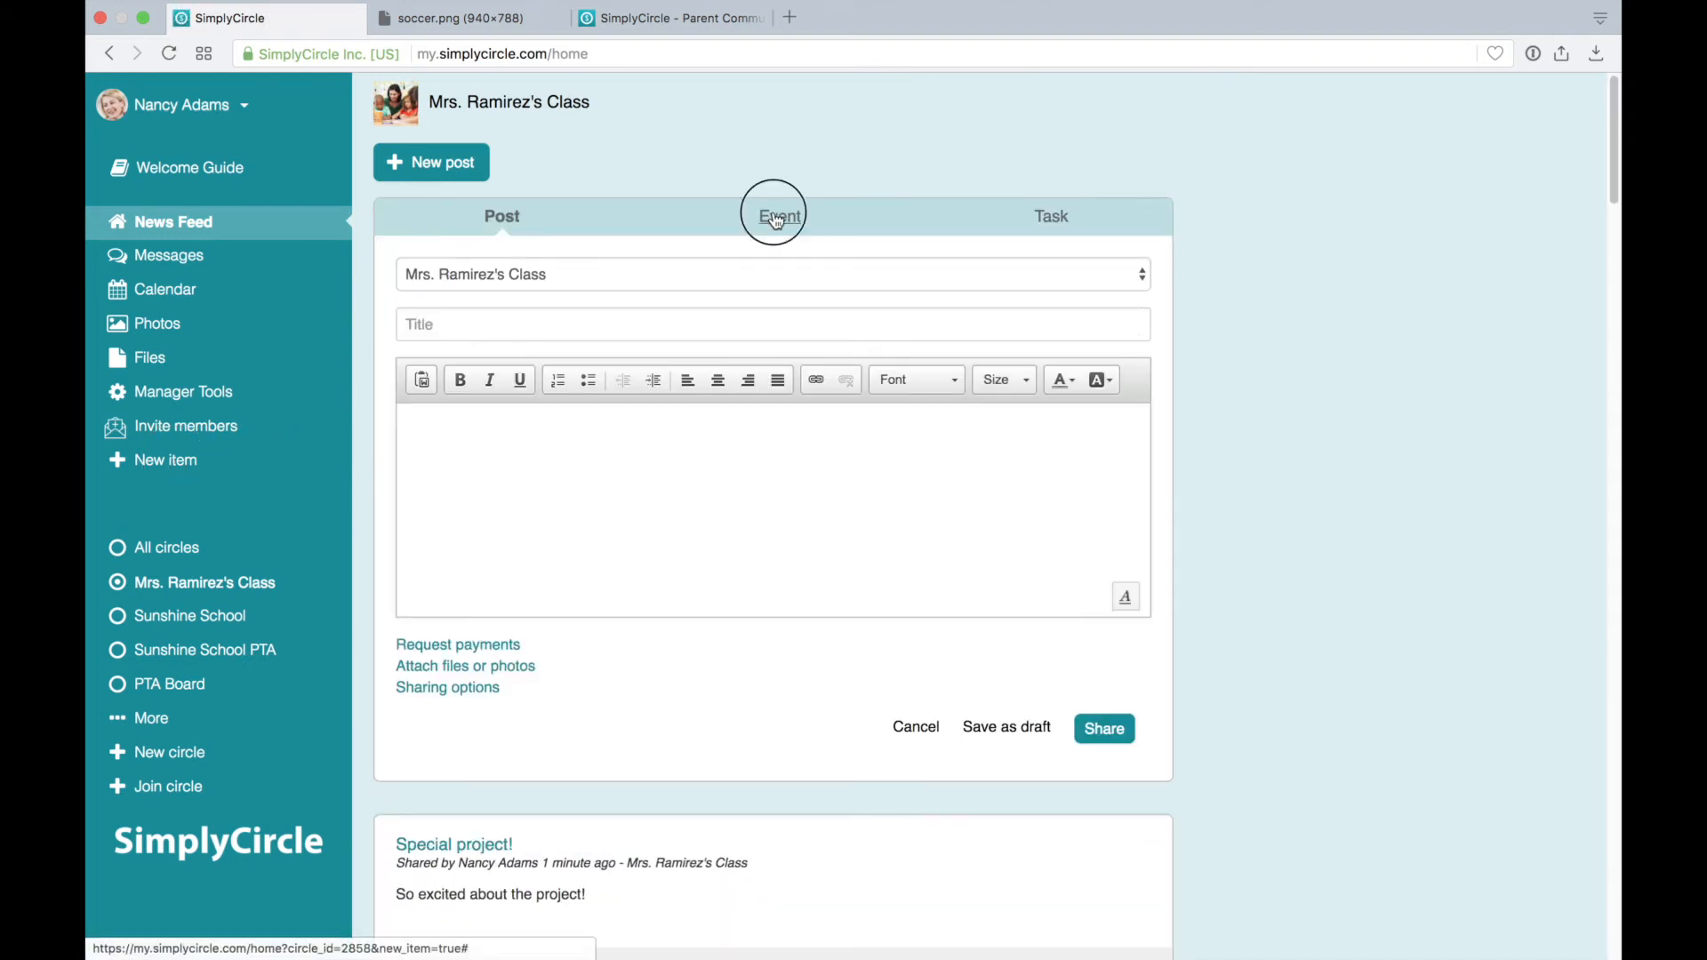
left_click(544, 277)
left_click(530, 303)
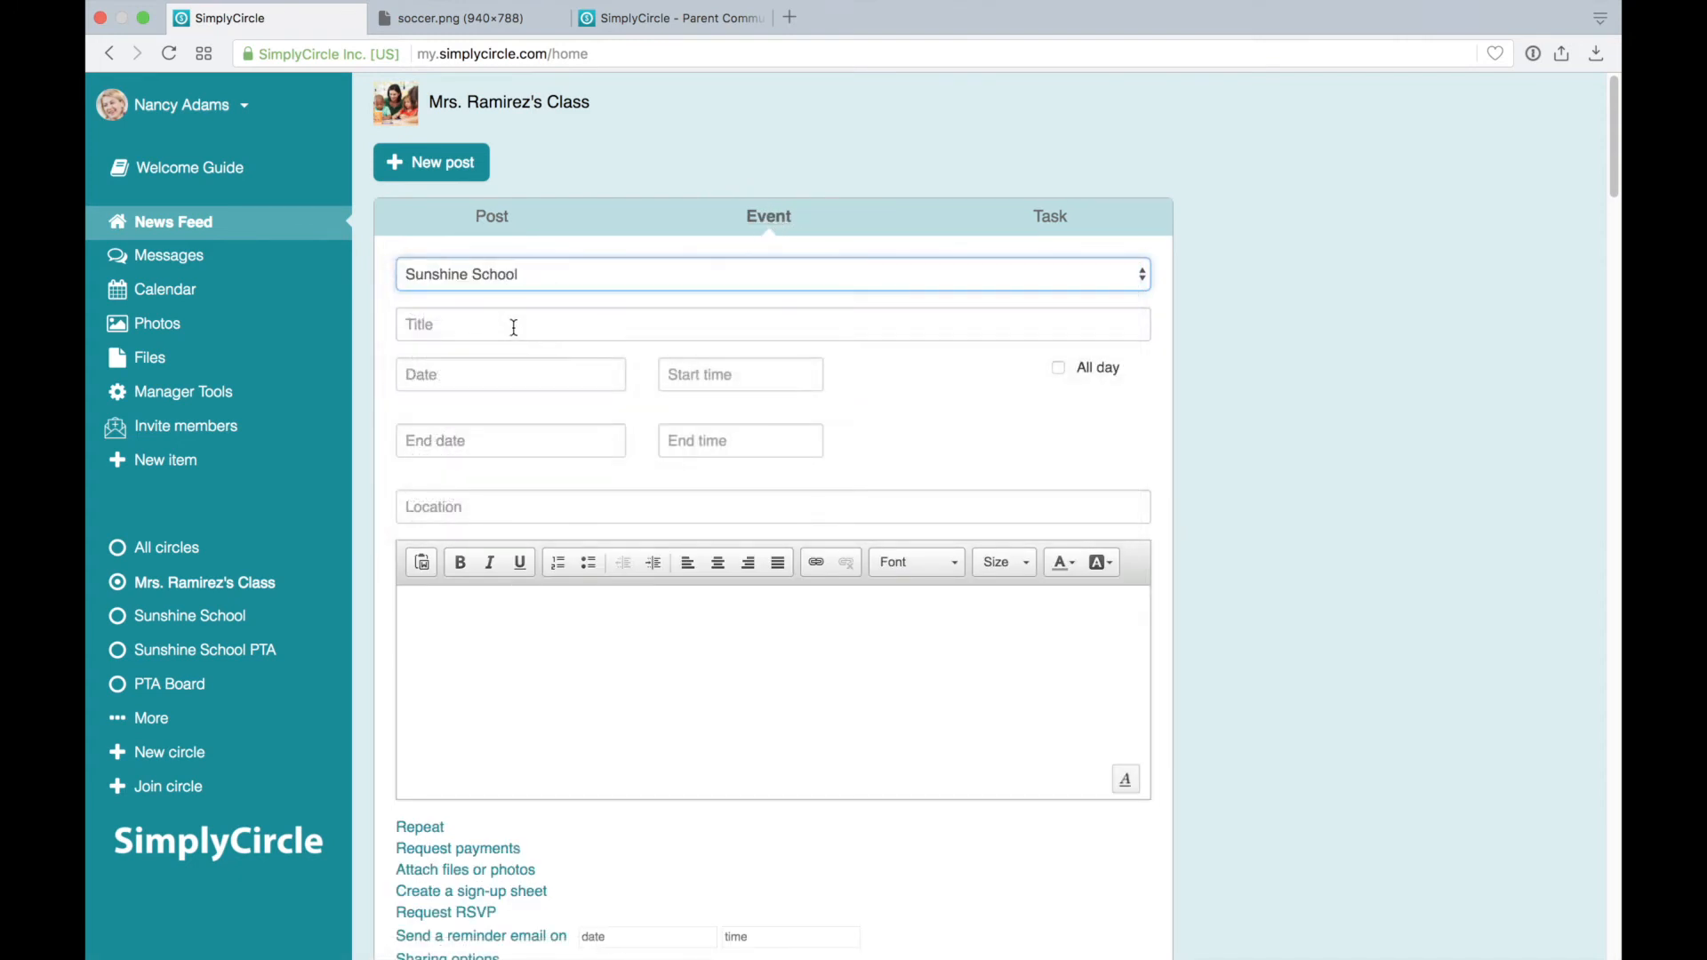
left_click(514, 324)
type("School concert")
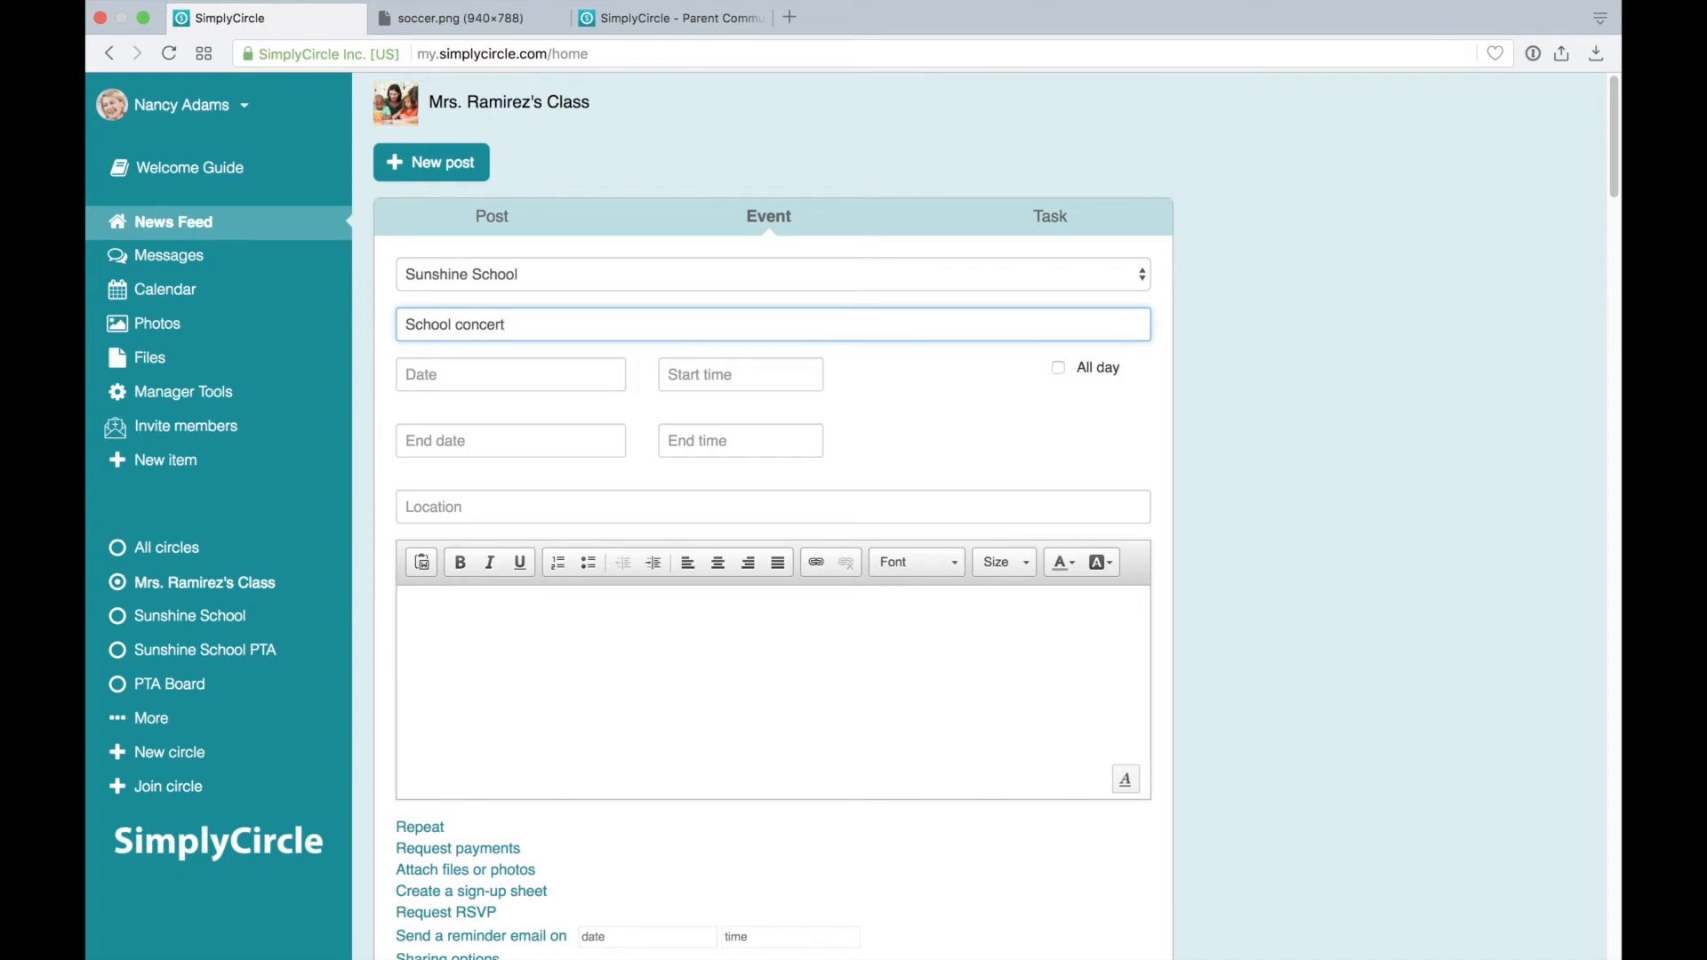
- Schedule the concert for 10/20/2017 at 1:00 pm and enter the description "Please join us!"
left_click(496, 372)
left_click(617, 415)
left_click(616, 414)
left_click(615, 414)
left_click(580, 527)
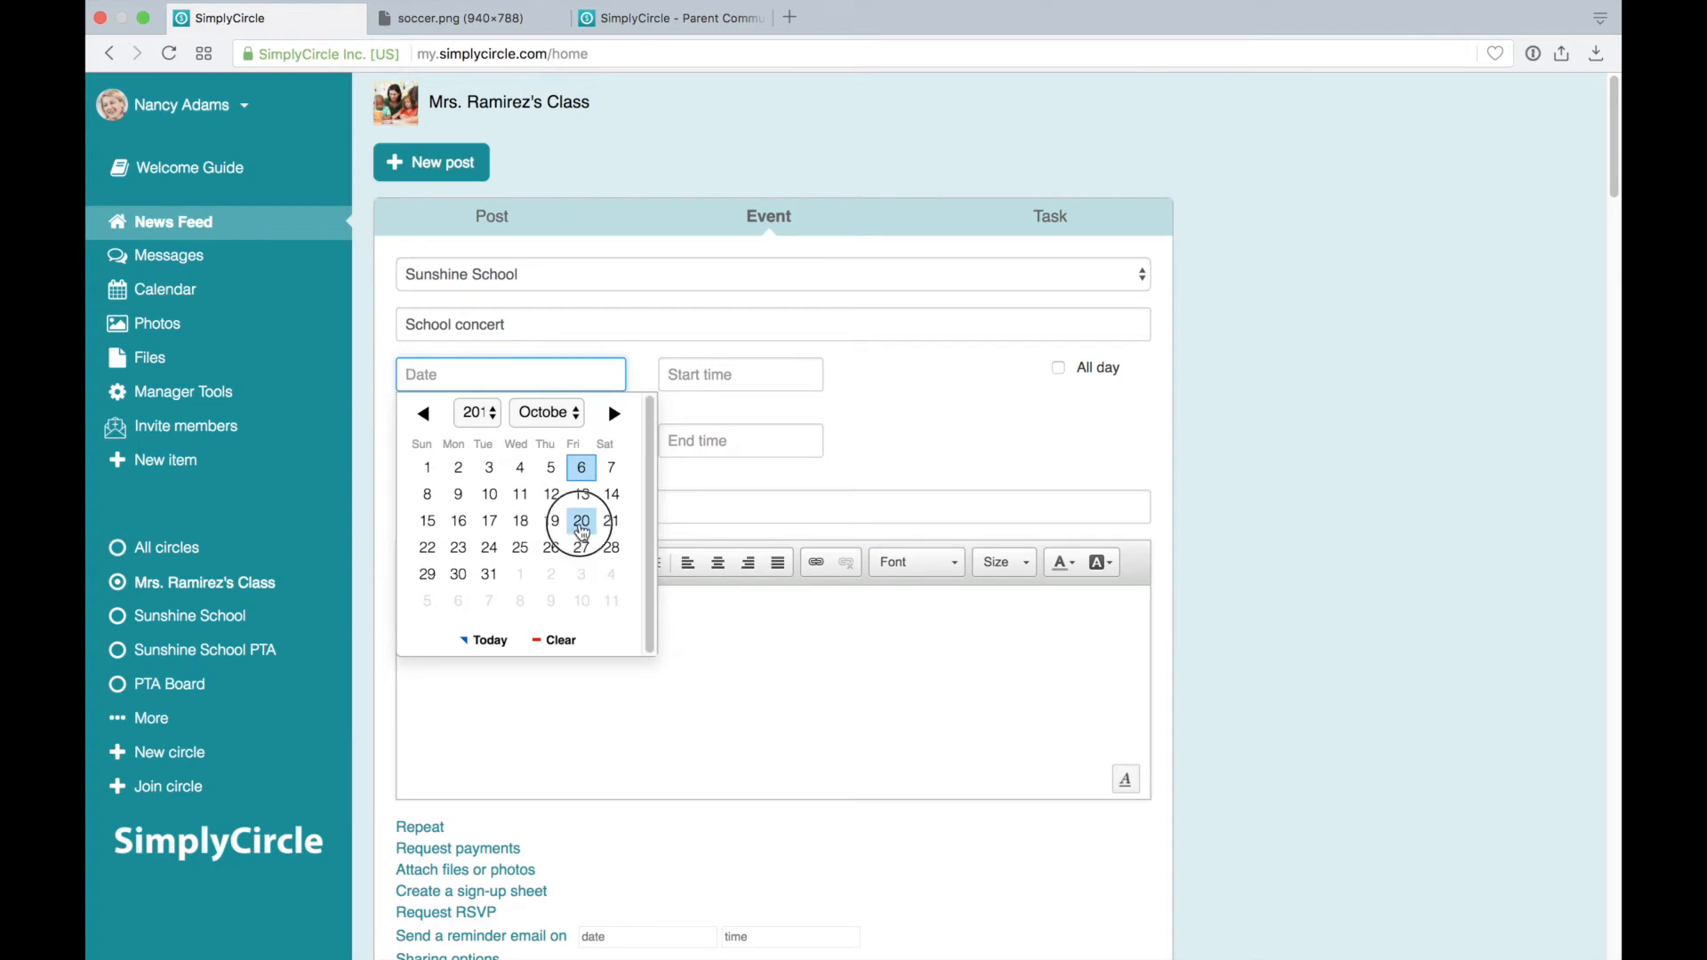
left_click(678, 375)
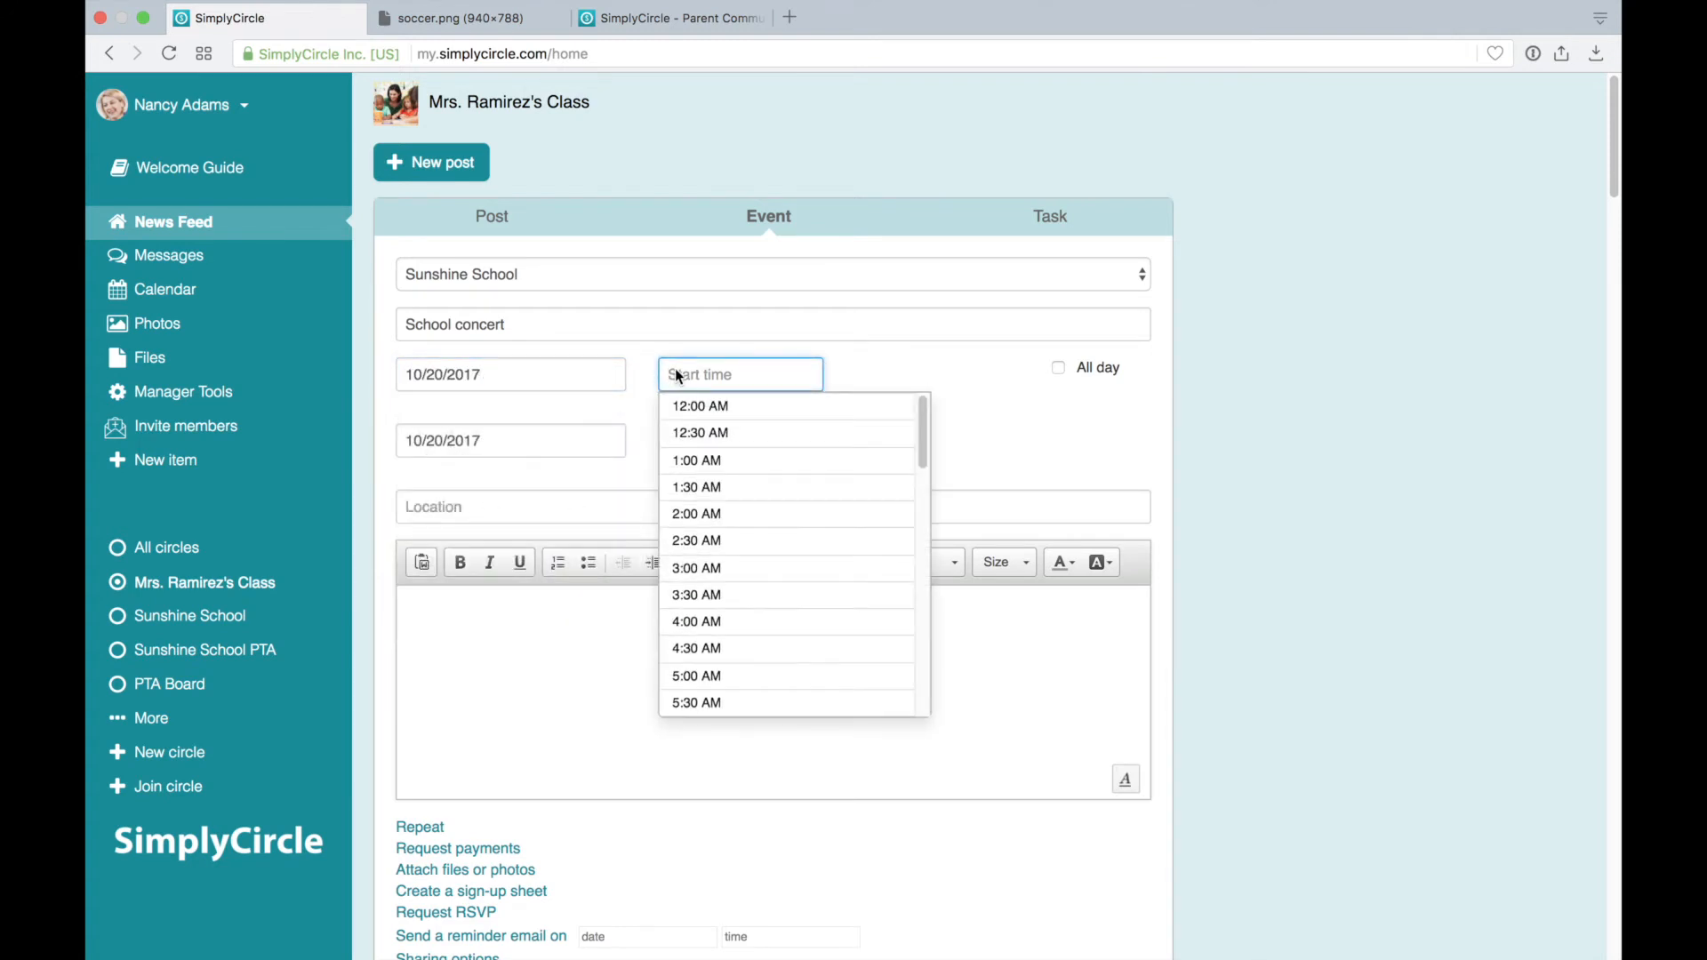
type("1:00 pm")
left_click(492, 646)
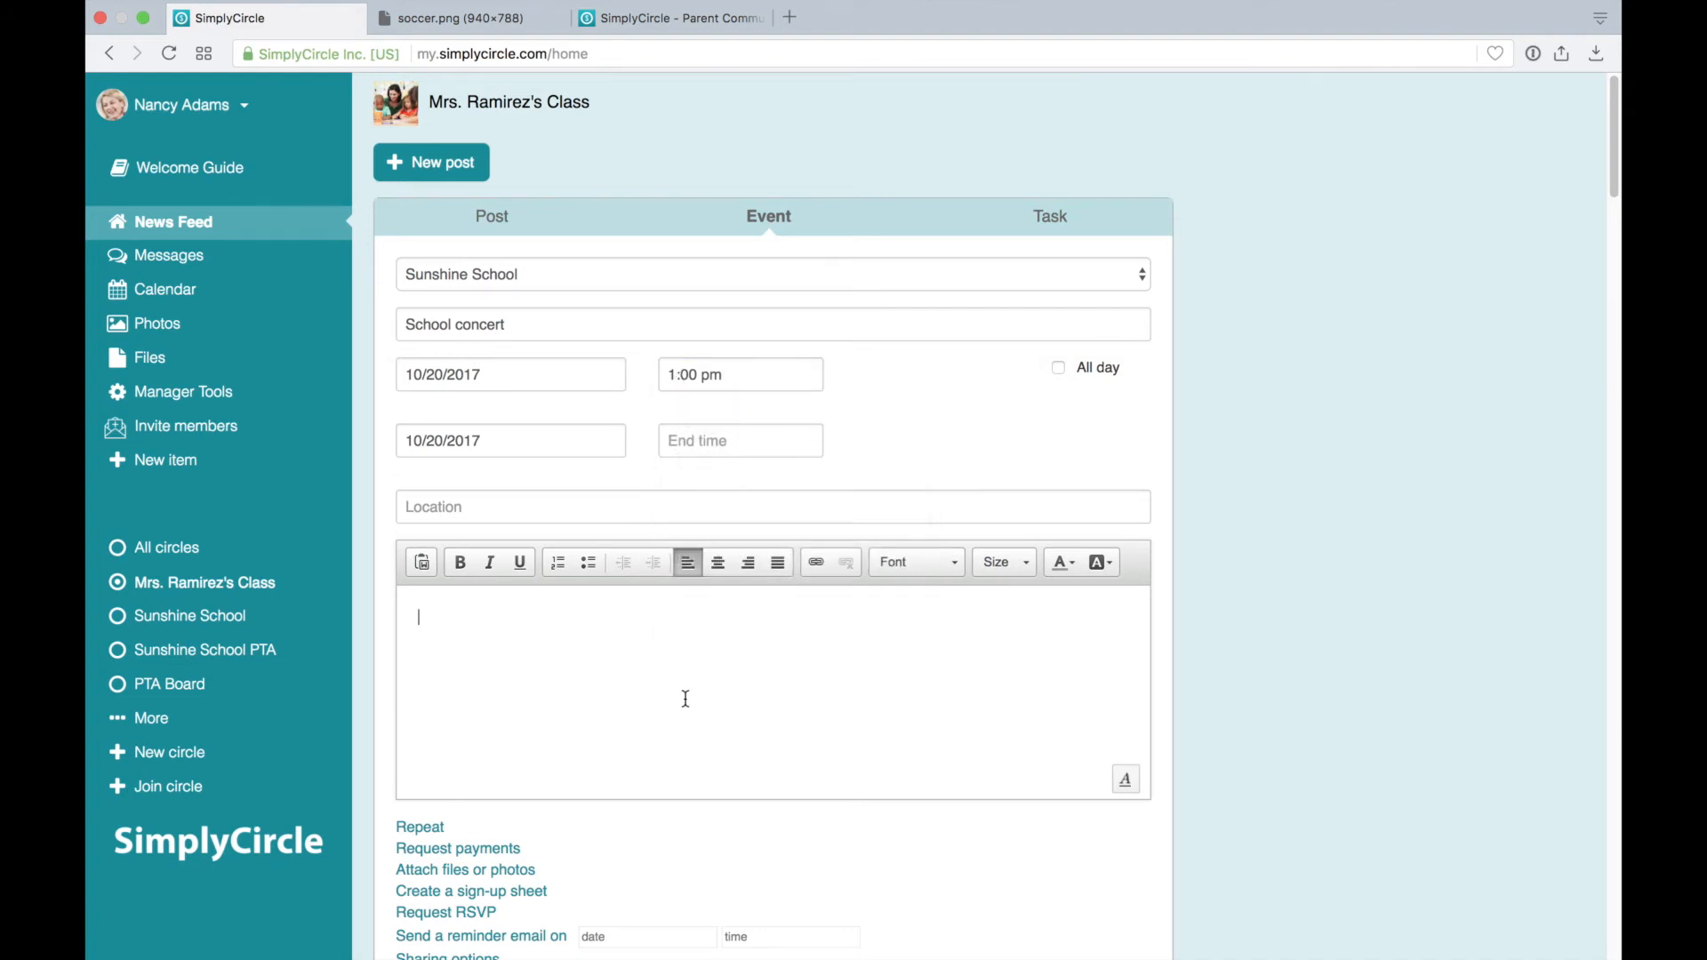
type("Please join us!")
- Add a payment request to the concert event with a "Child ticket" item priced at $5
scroll(1123, 856, "down", 1)
scroll(1123, 856, "down", 3)
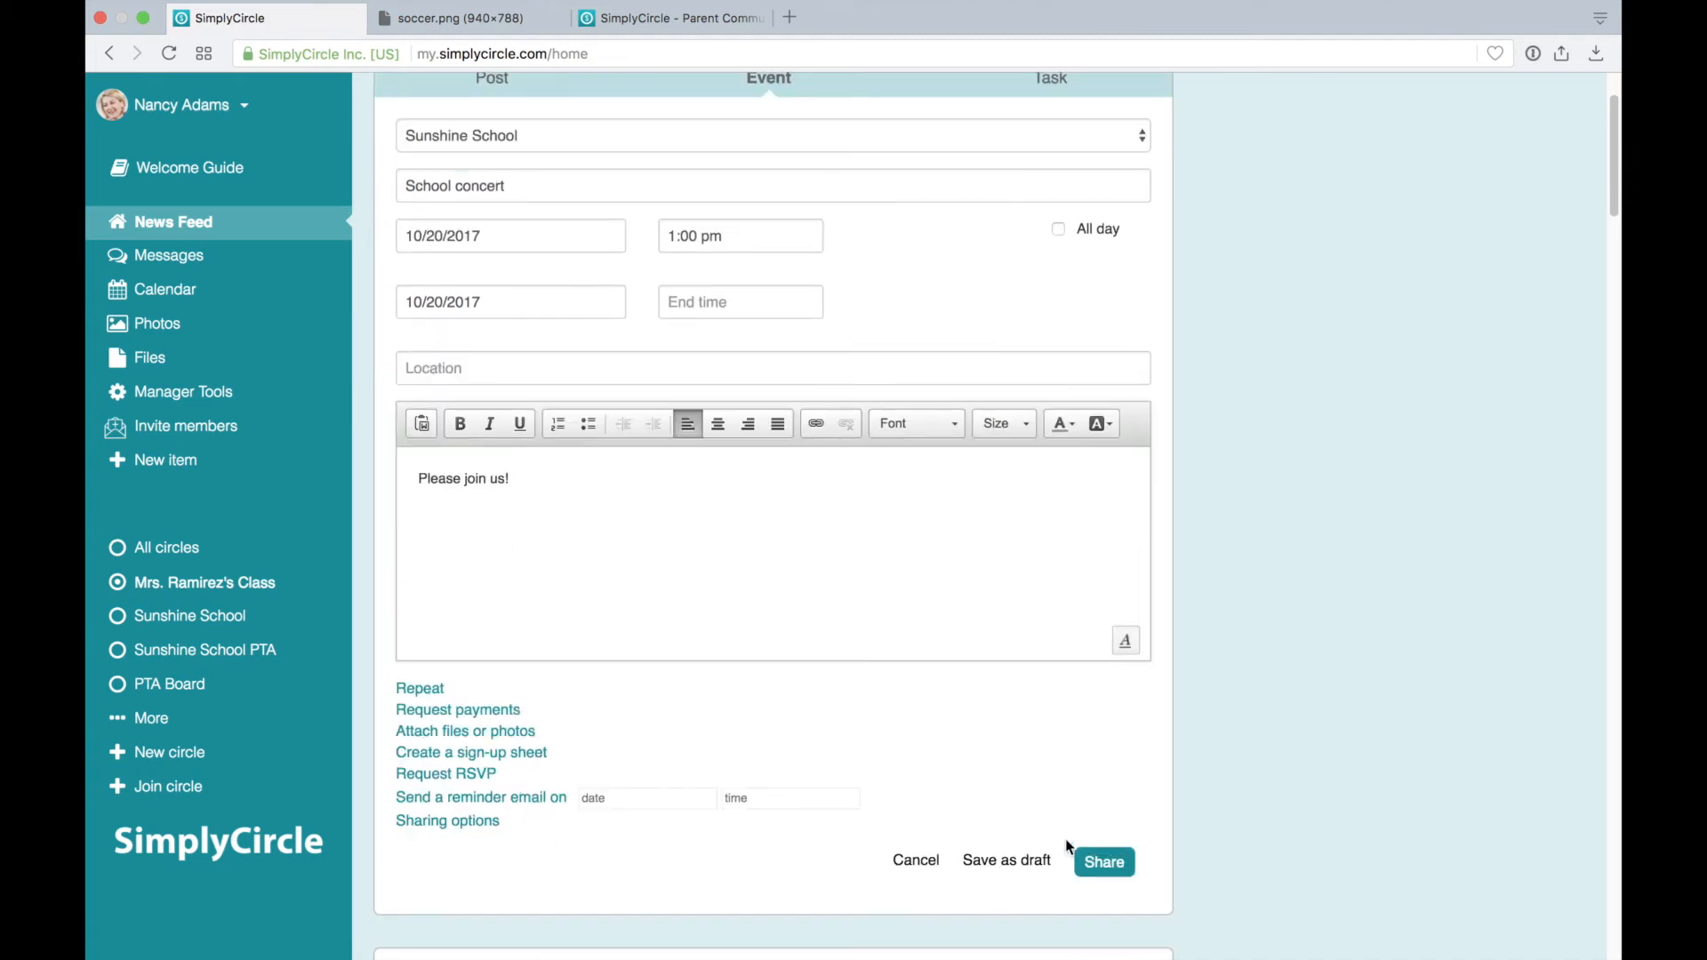
left_click(473, 717)
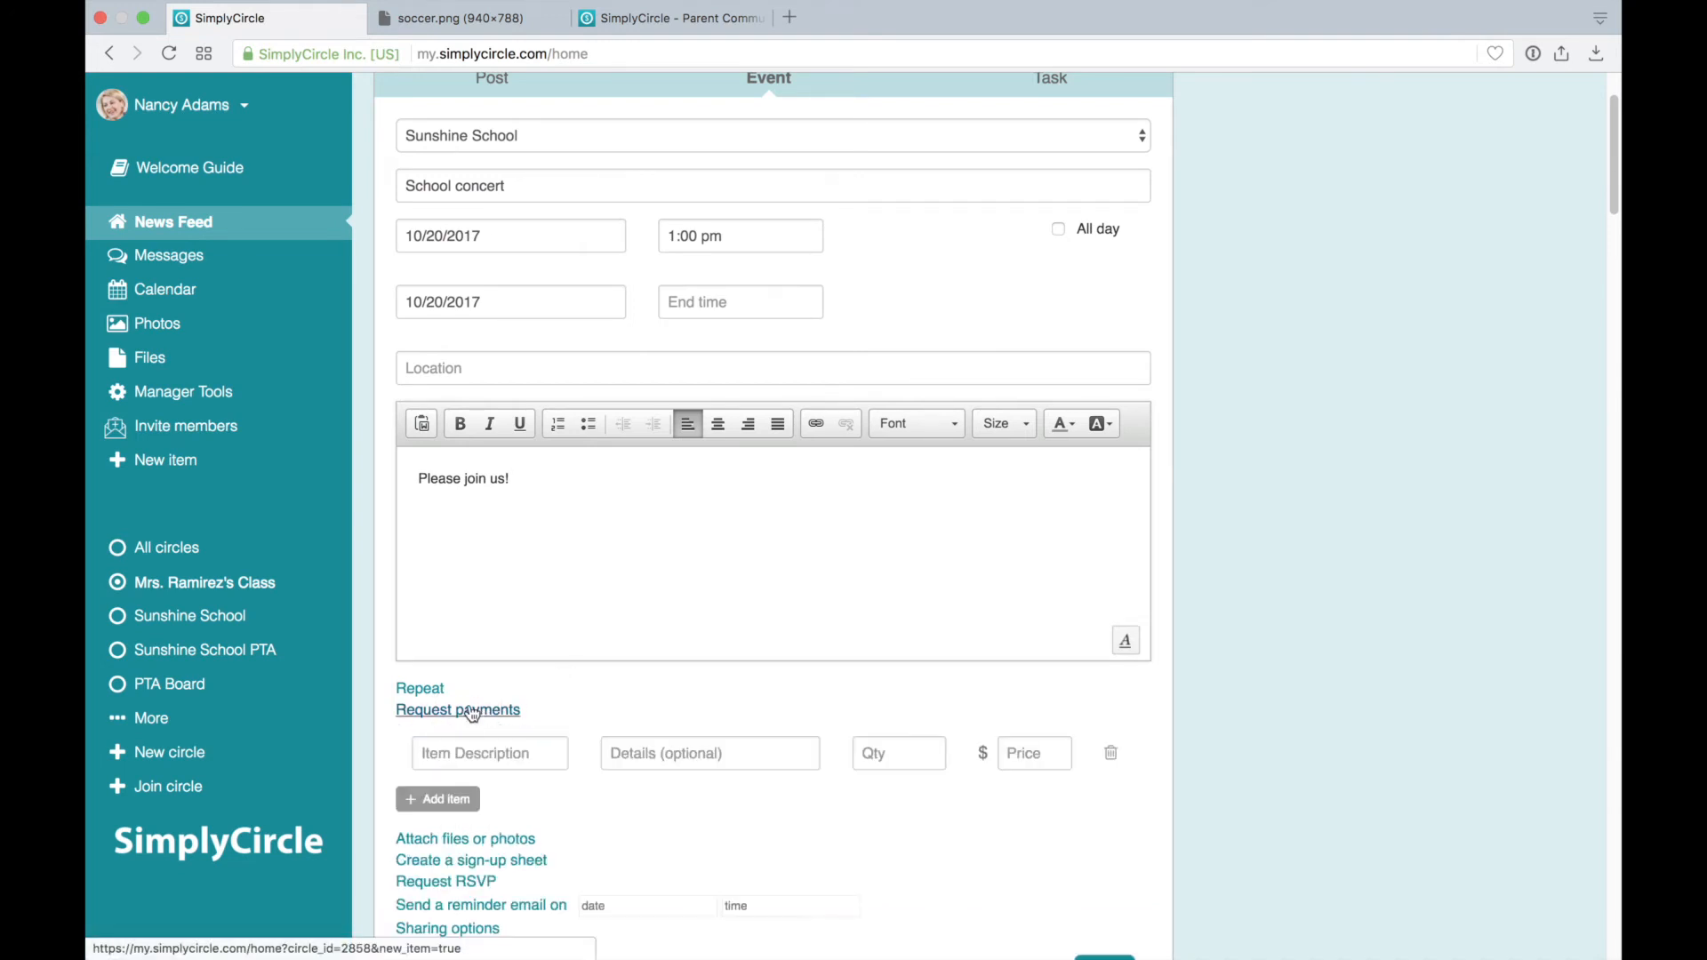
left_click(473, 749)
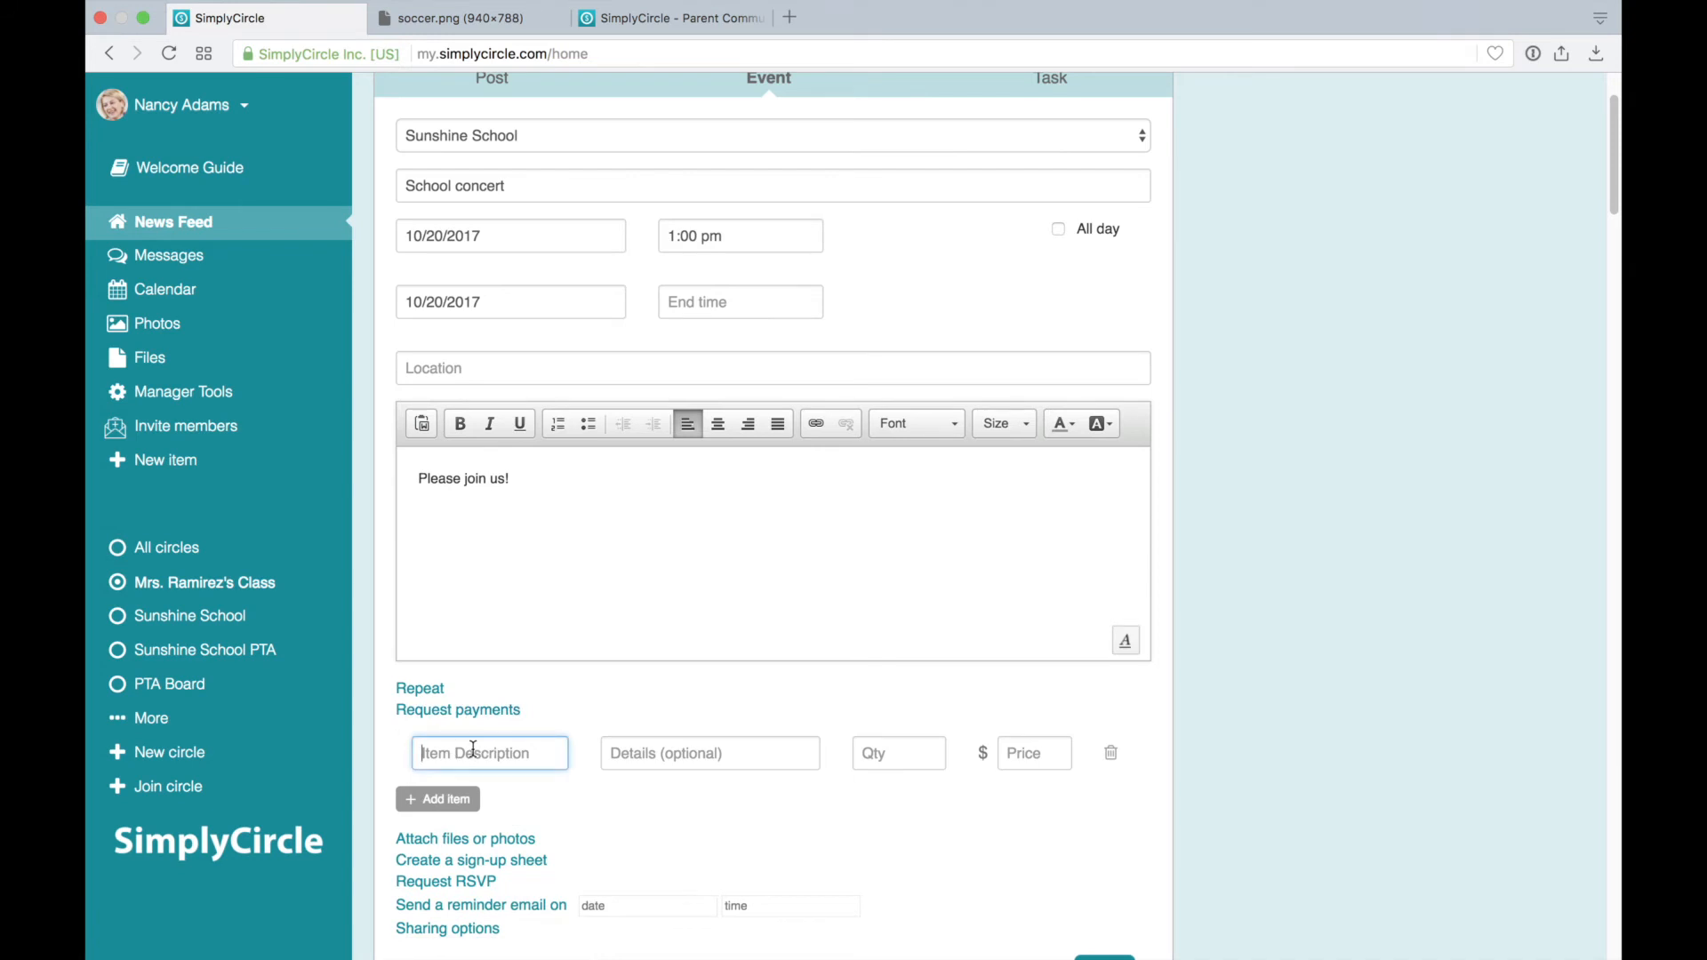
type("Child")
type("et")
left_click(1024, 753)
type("5")
- Add a second payment item named "Adult ticket" priced at $10
left_click(460, 793)
left_click(465, 801)
type("ad")
key("BackSpace")
key("BackSpace")
type("Adult ticket")
left_click(1030, 798)
type("10")
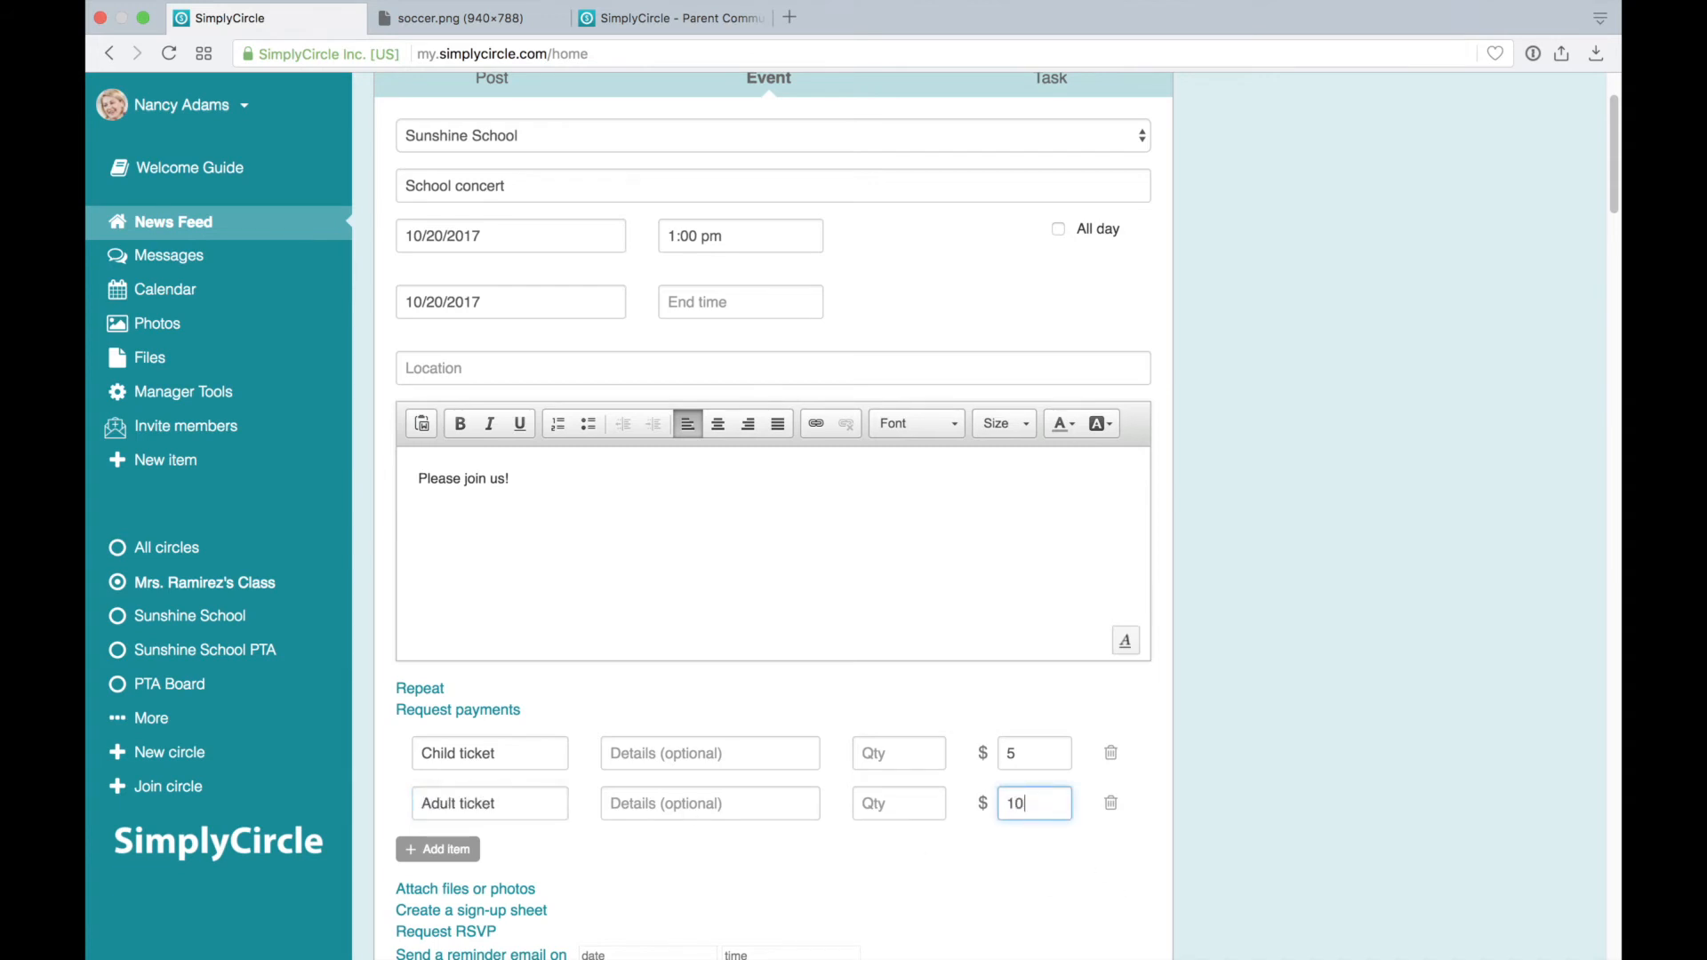
- Set the available quantities to 30 child tickets and 50 adult tickets
left_click(891, 755)
type("30")
left_click(907, 801)
type("50")
- Create a sign-up sheet for the concert requesting 3 "Ticket sellers"
scroll(904, 900, "down", 3)
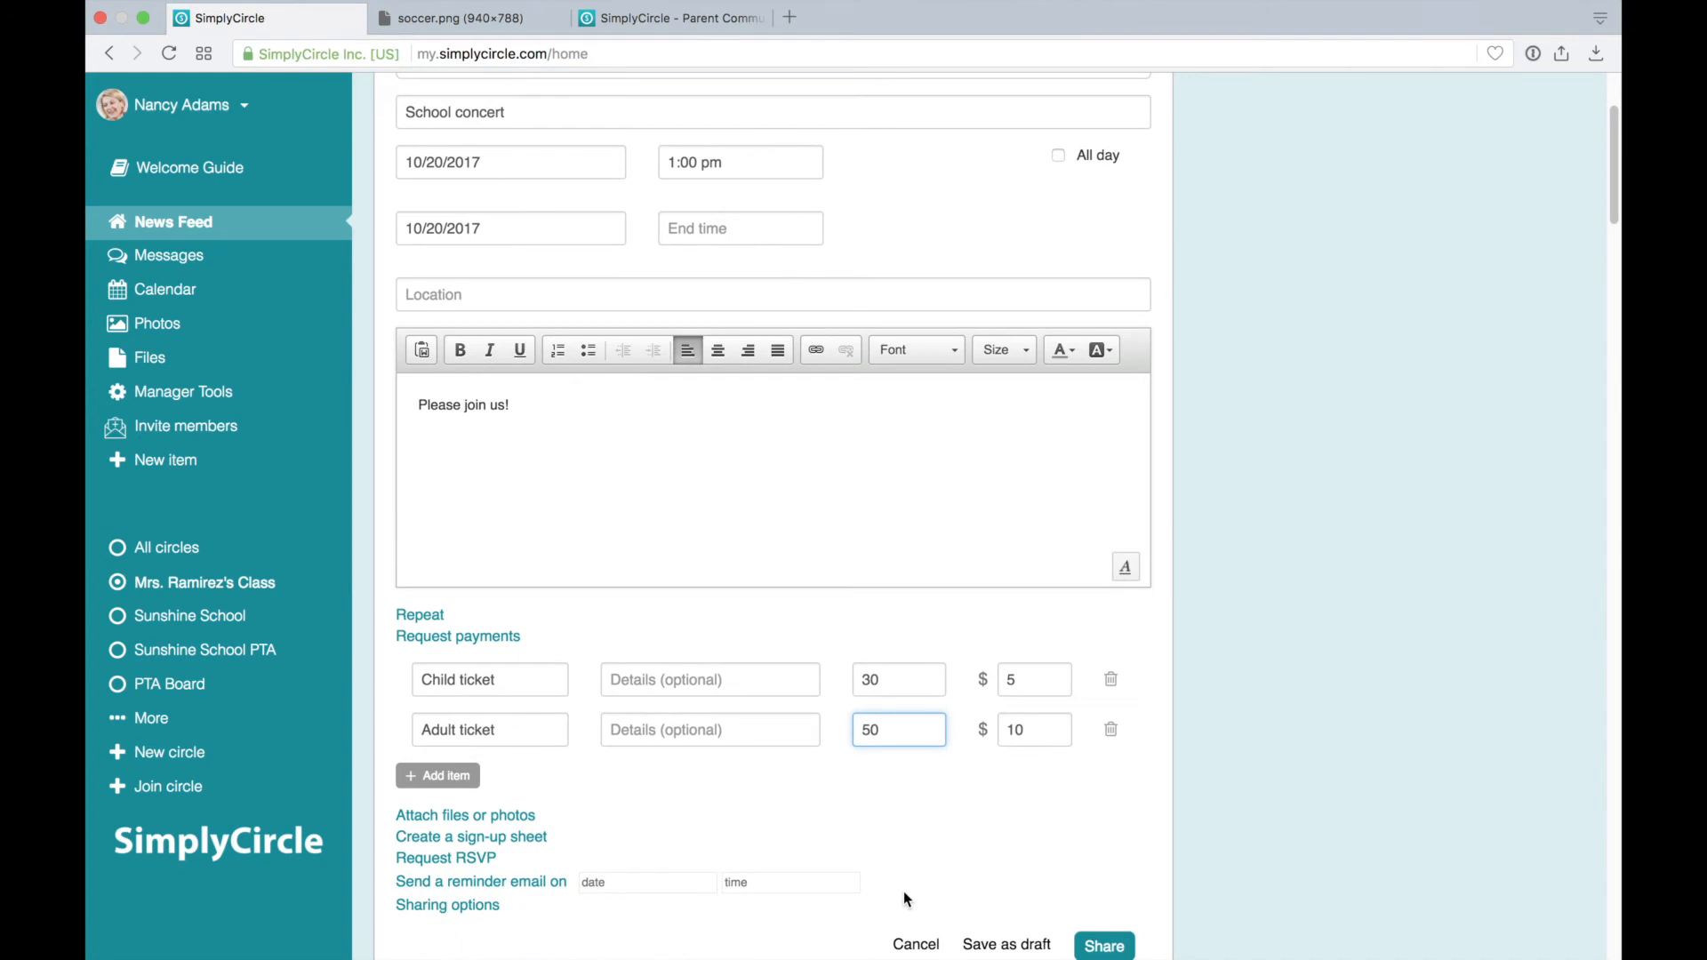
left_click(476, 708)
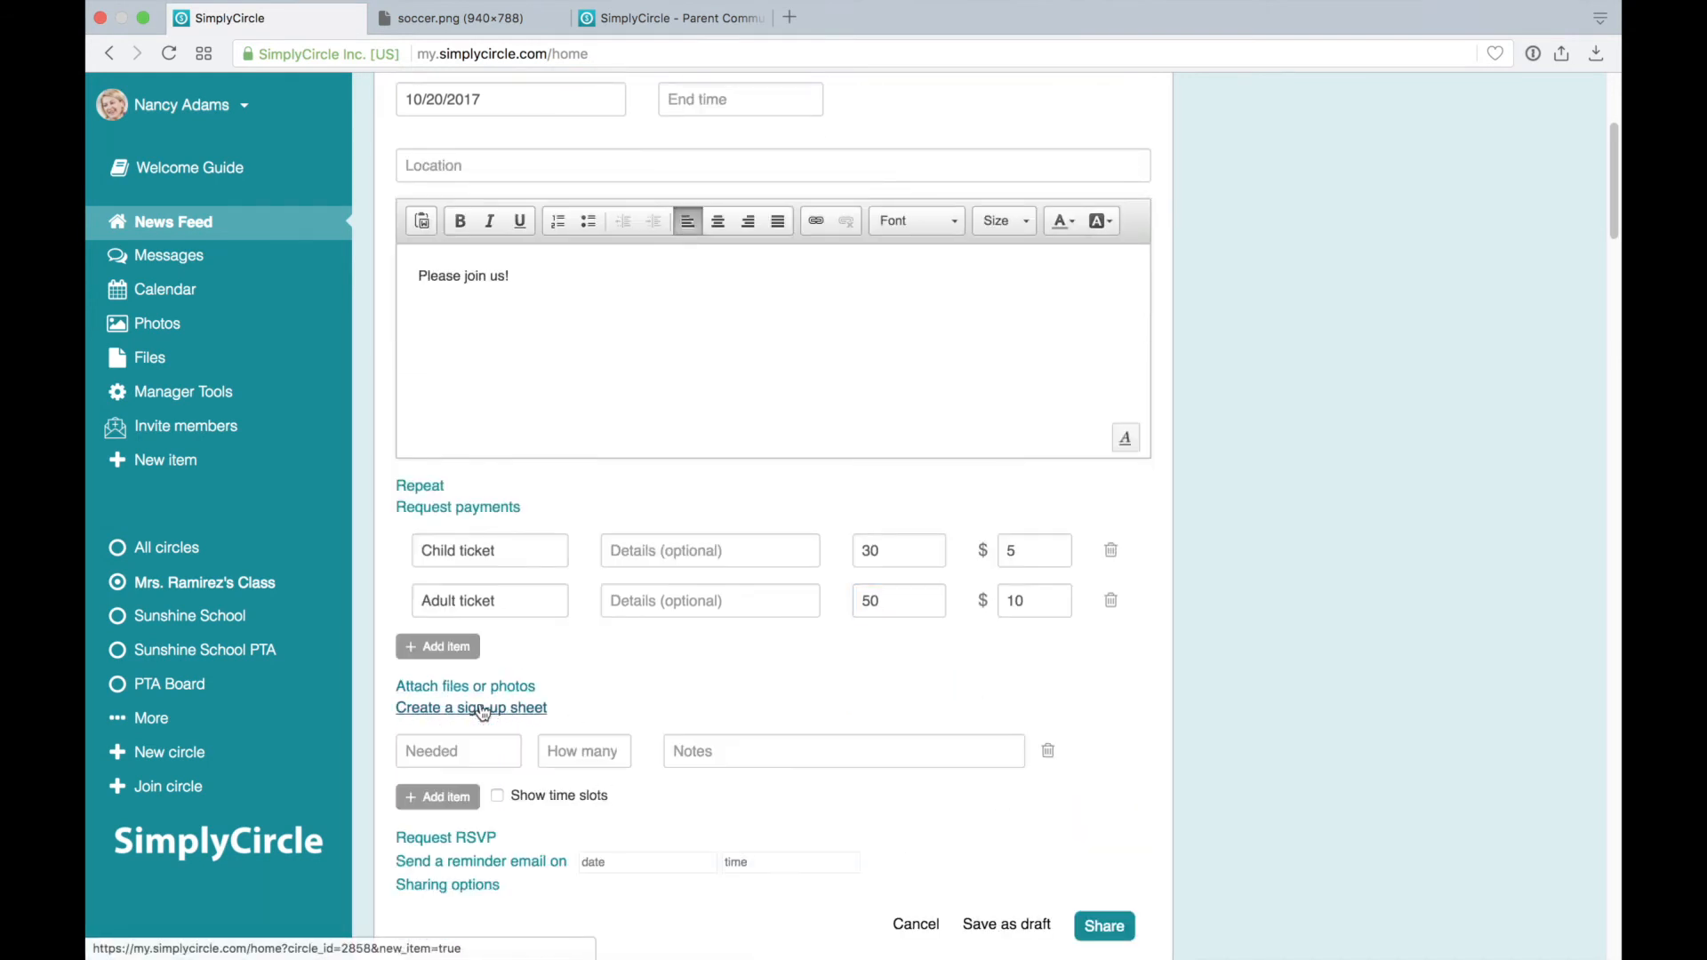
left_click(468, 747)
type("Ticket sellers")
left_click(552, 754)
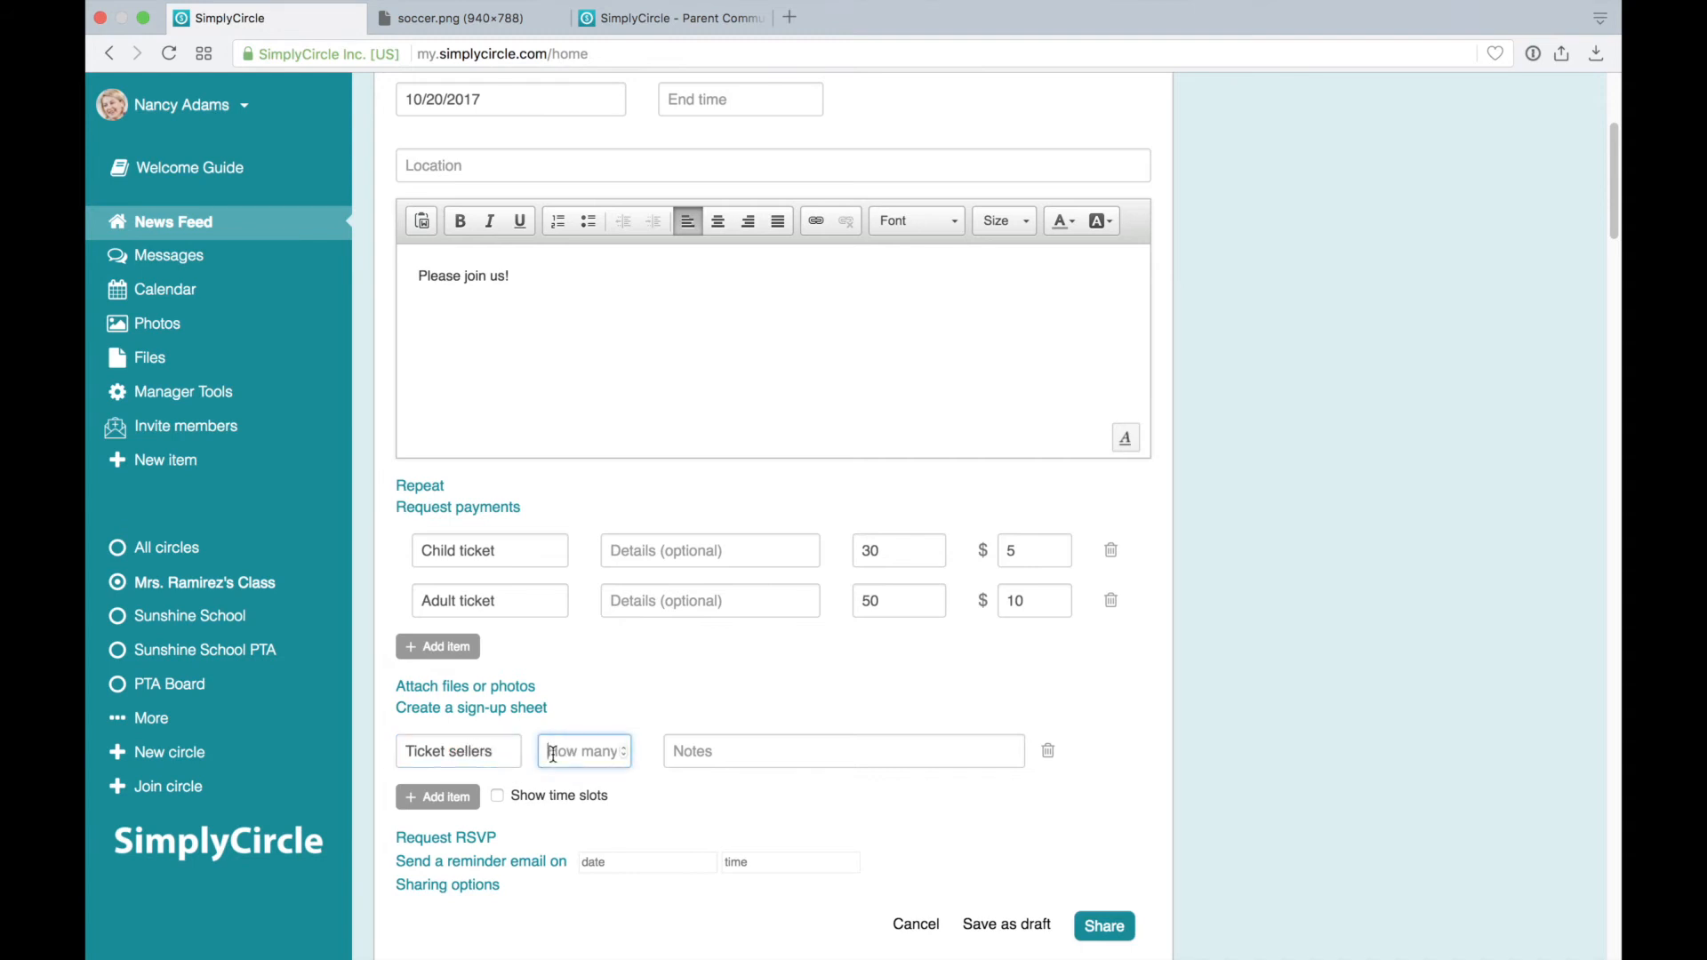
type("3")
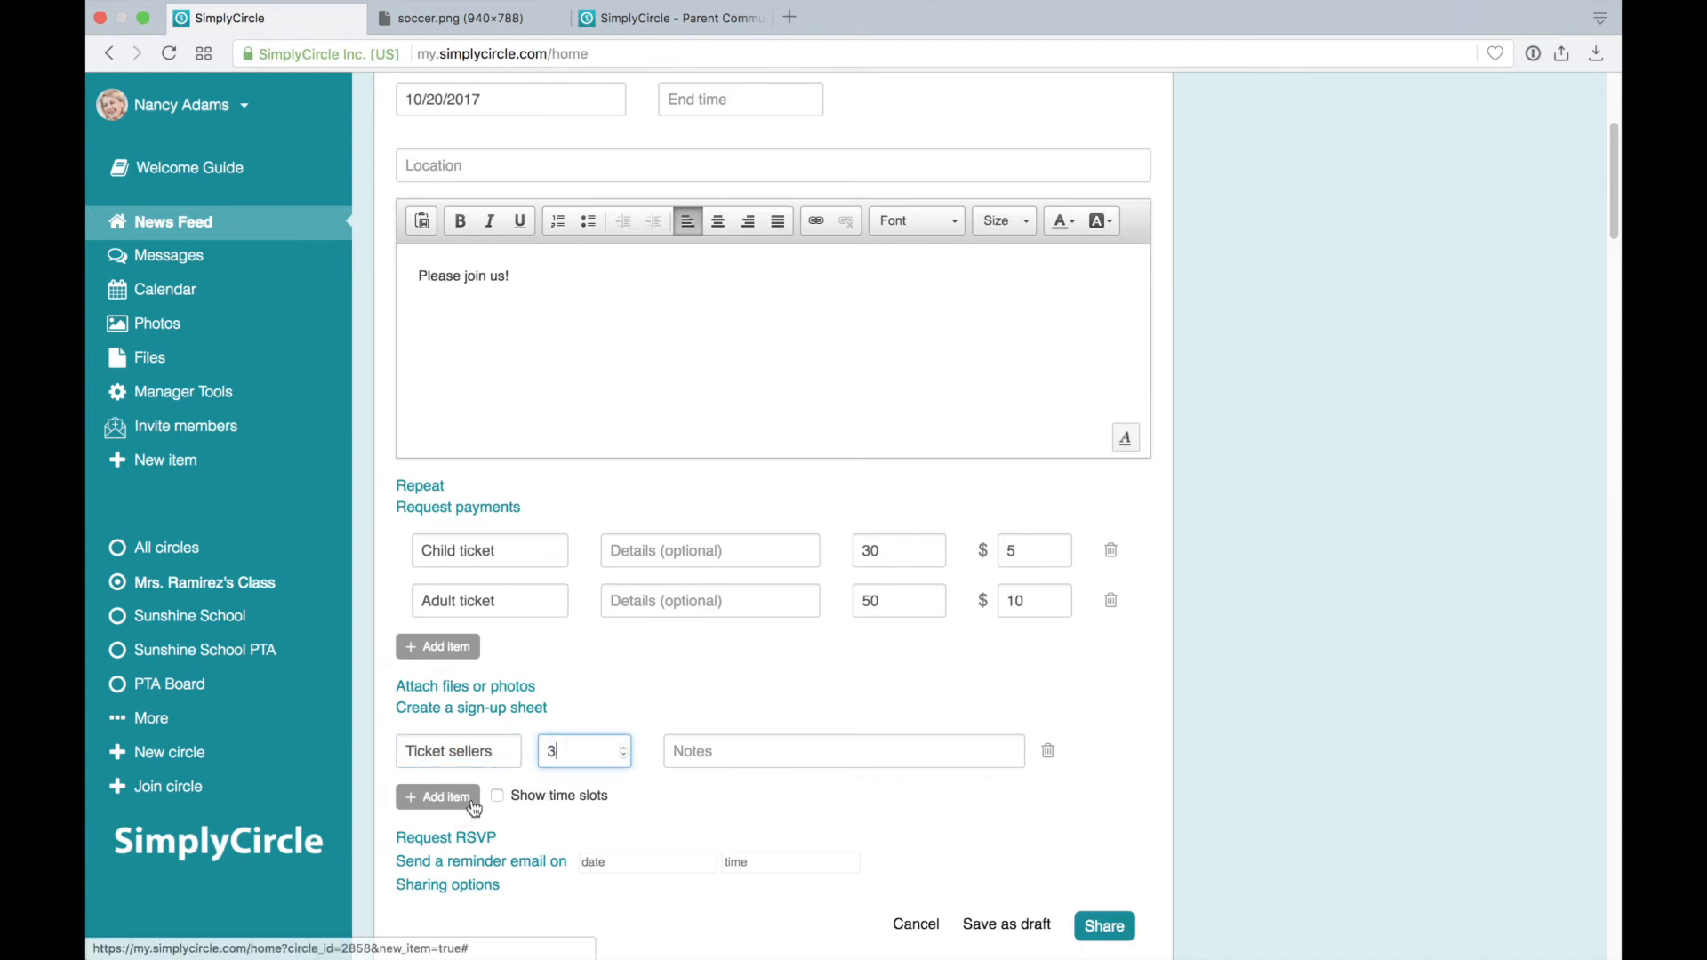
scroll(1364, 714, "down", 1)
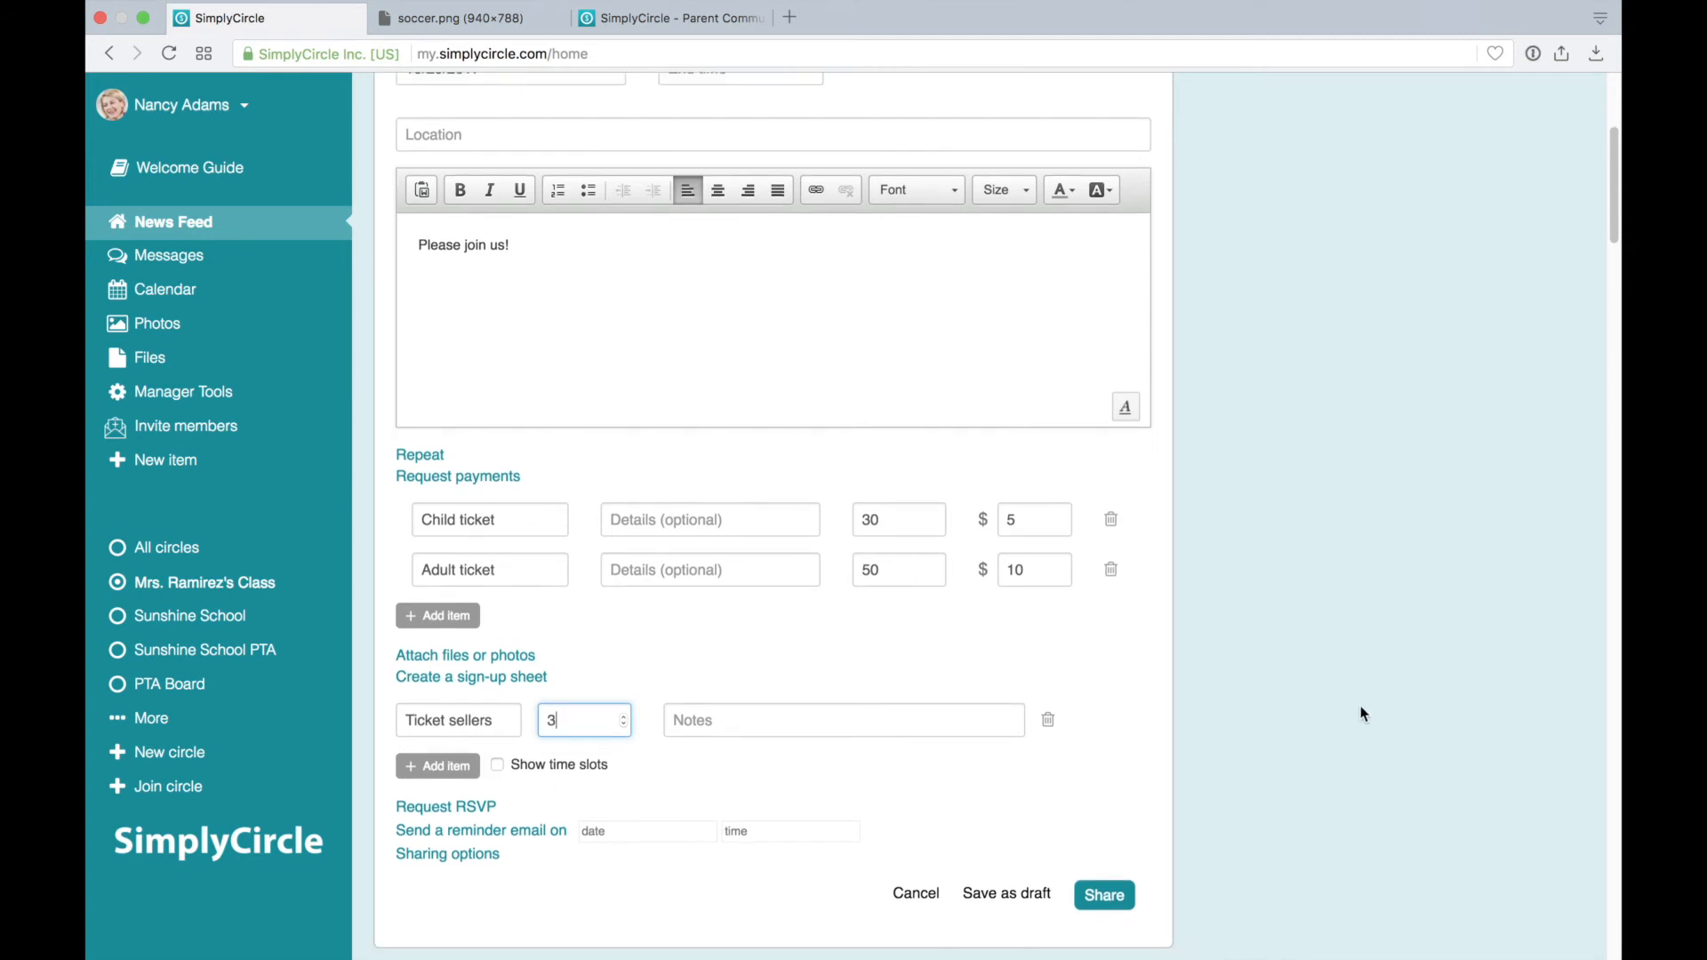
- Share the school concert event with the Sunshine School circle, confirm sending it, and return to the news feed
left_click(1104, 895)
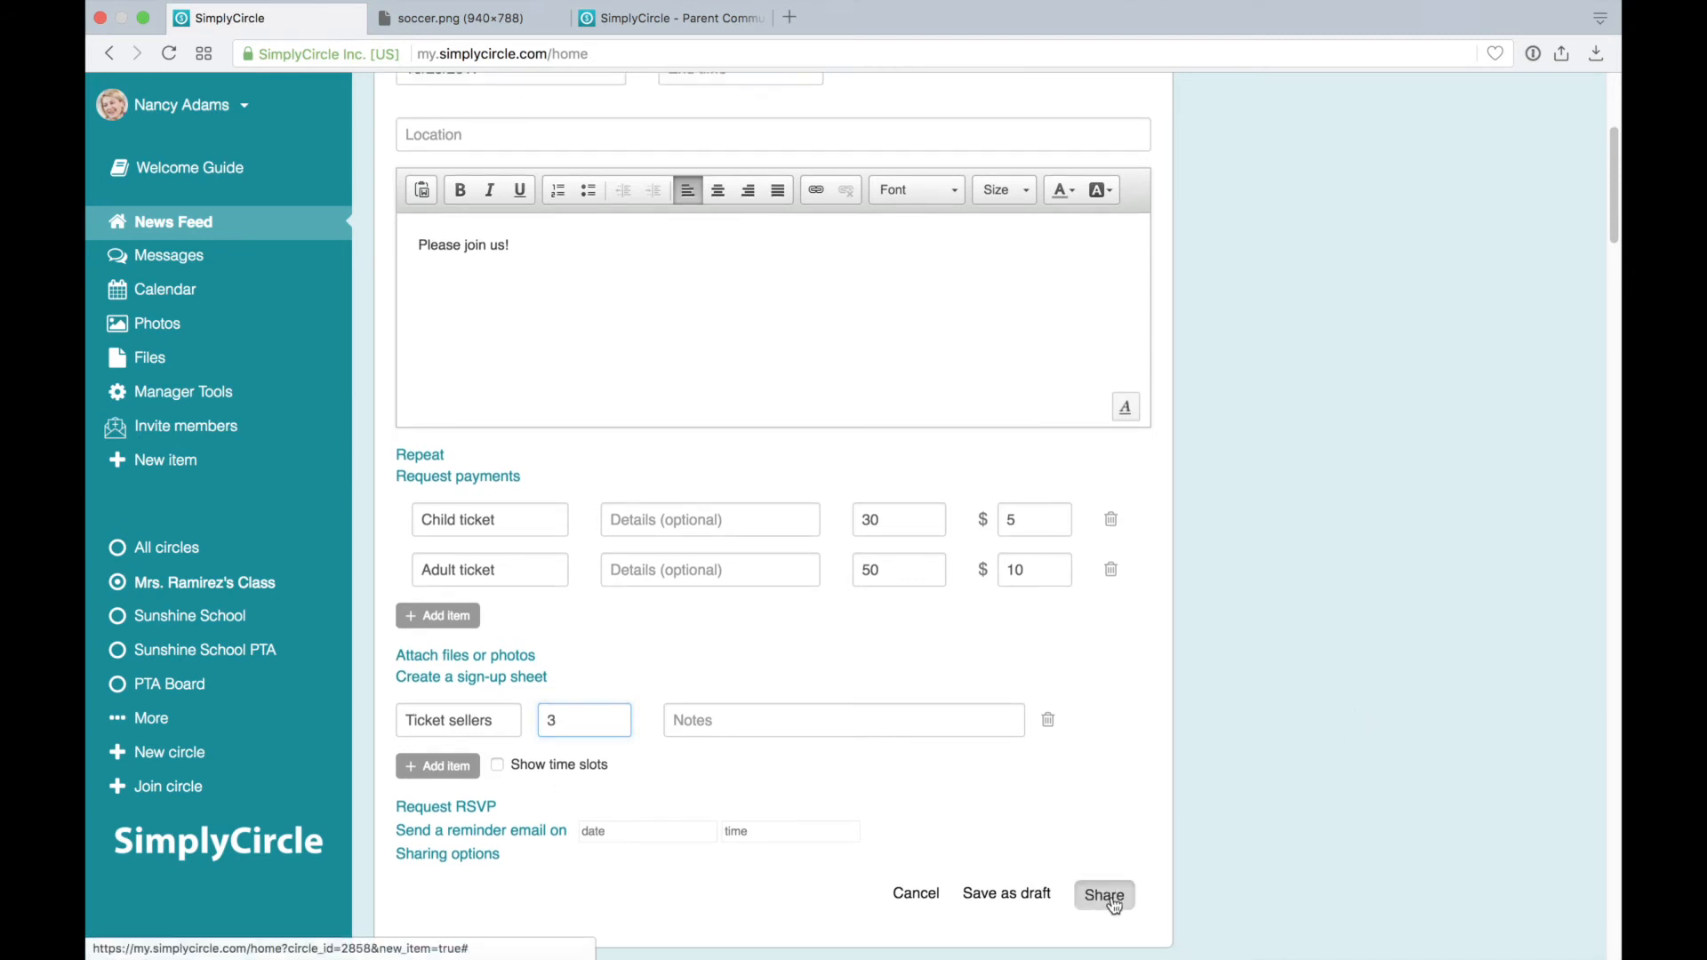
left_click(914, 298)
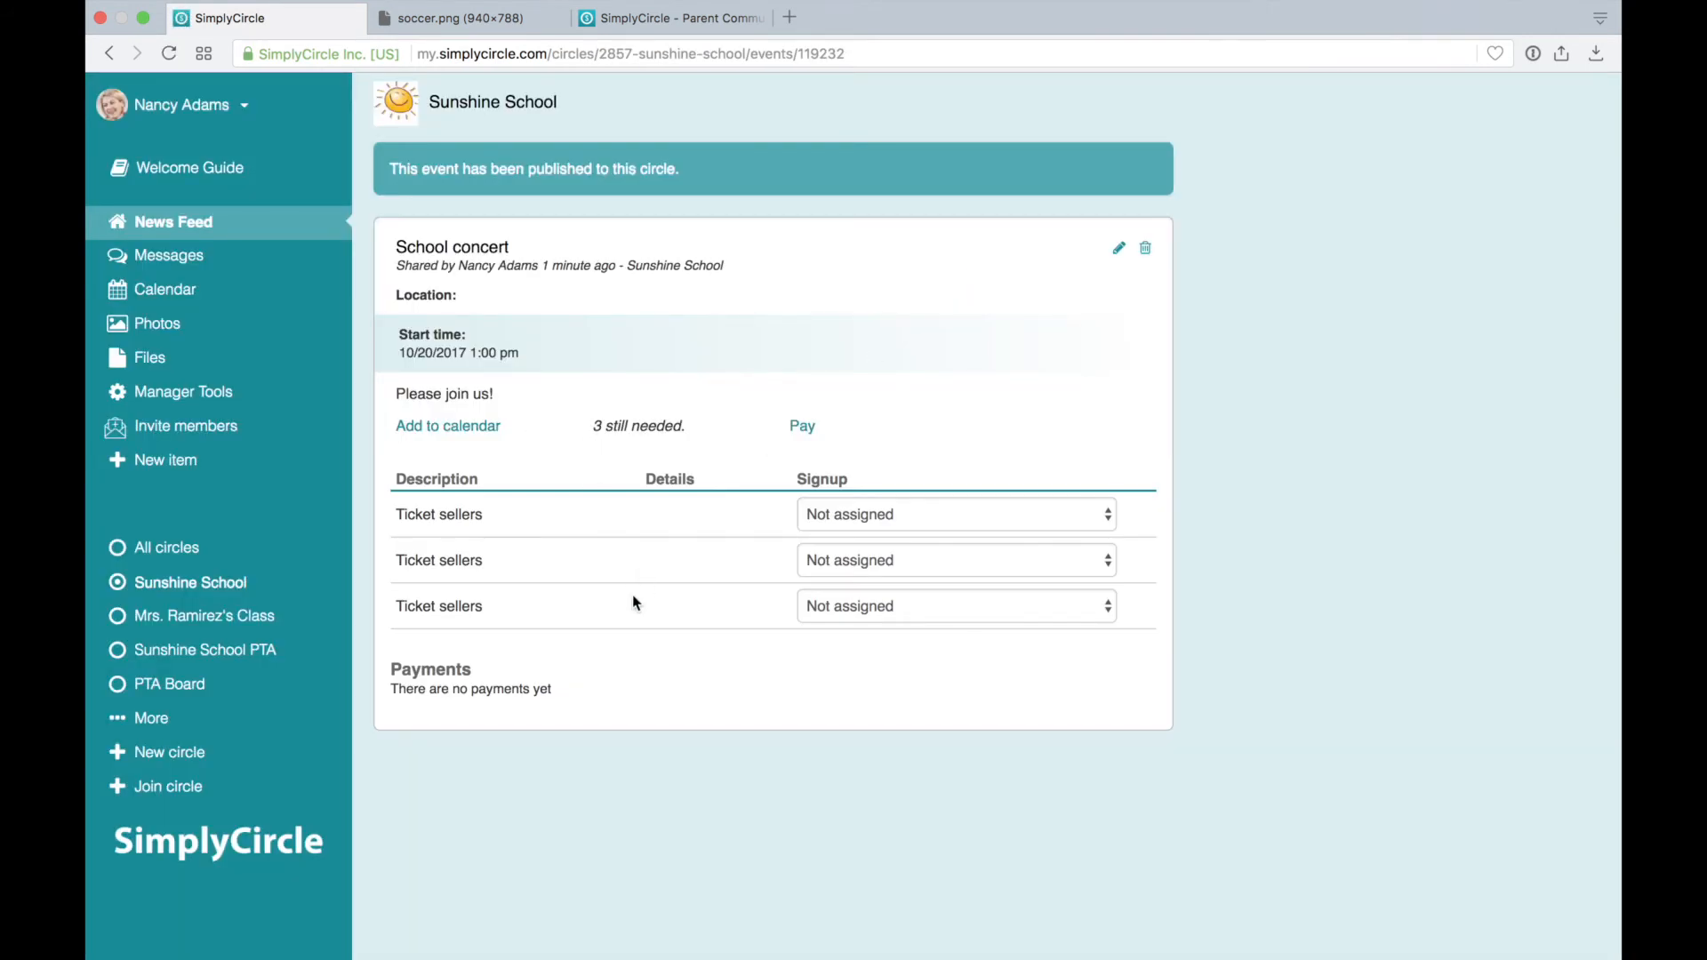
left_click(188, 223)
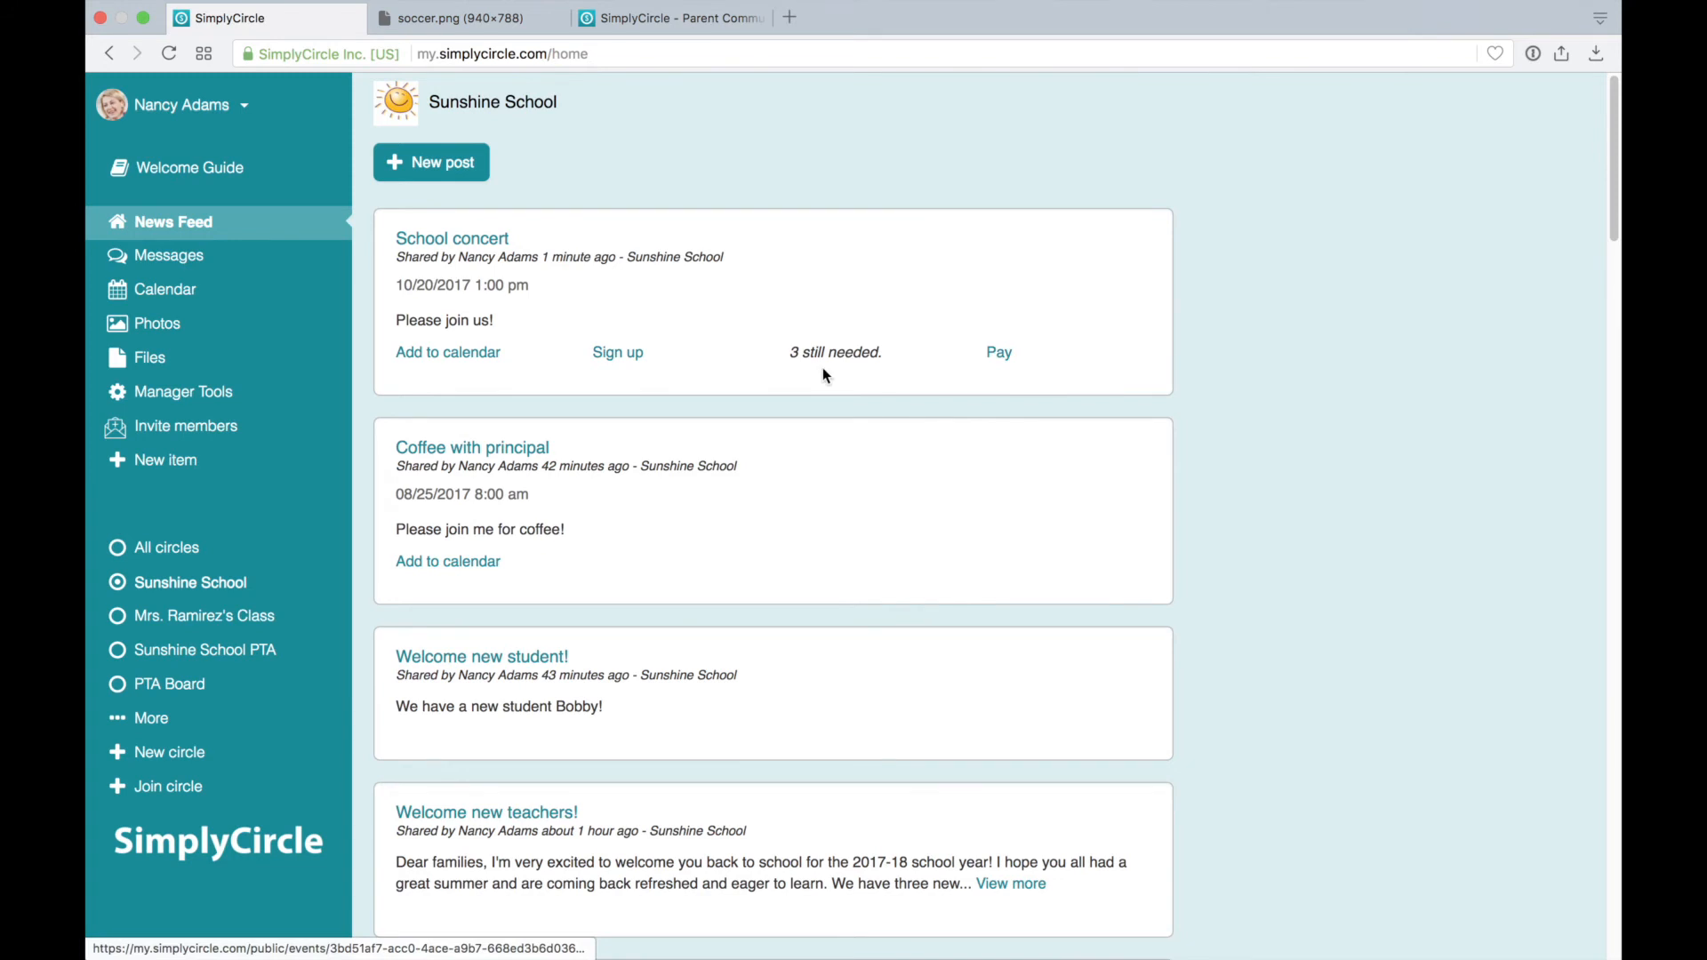
- Start a new task titled "Please contribute to our class fund!" and assign it to the teacher's class circle
left_click(156, 467)
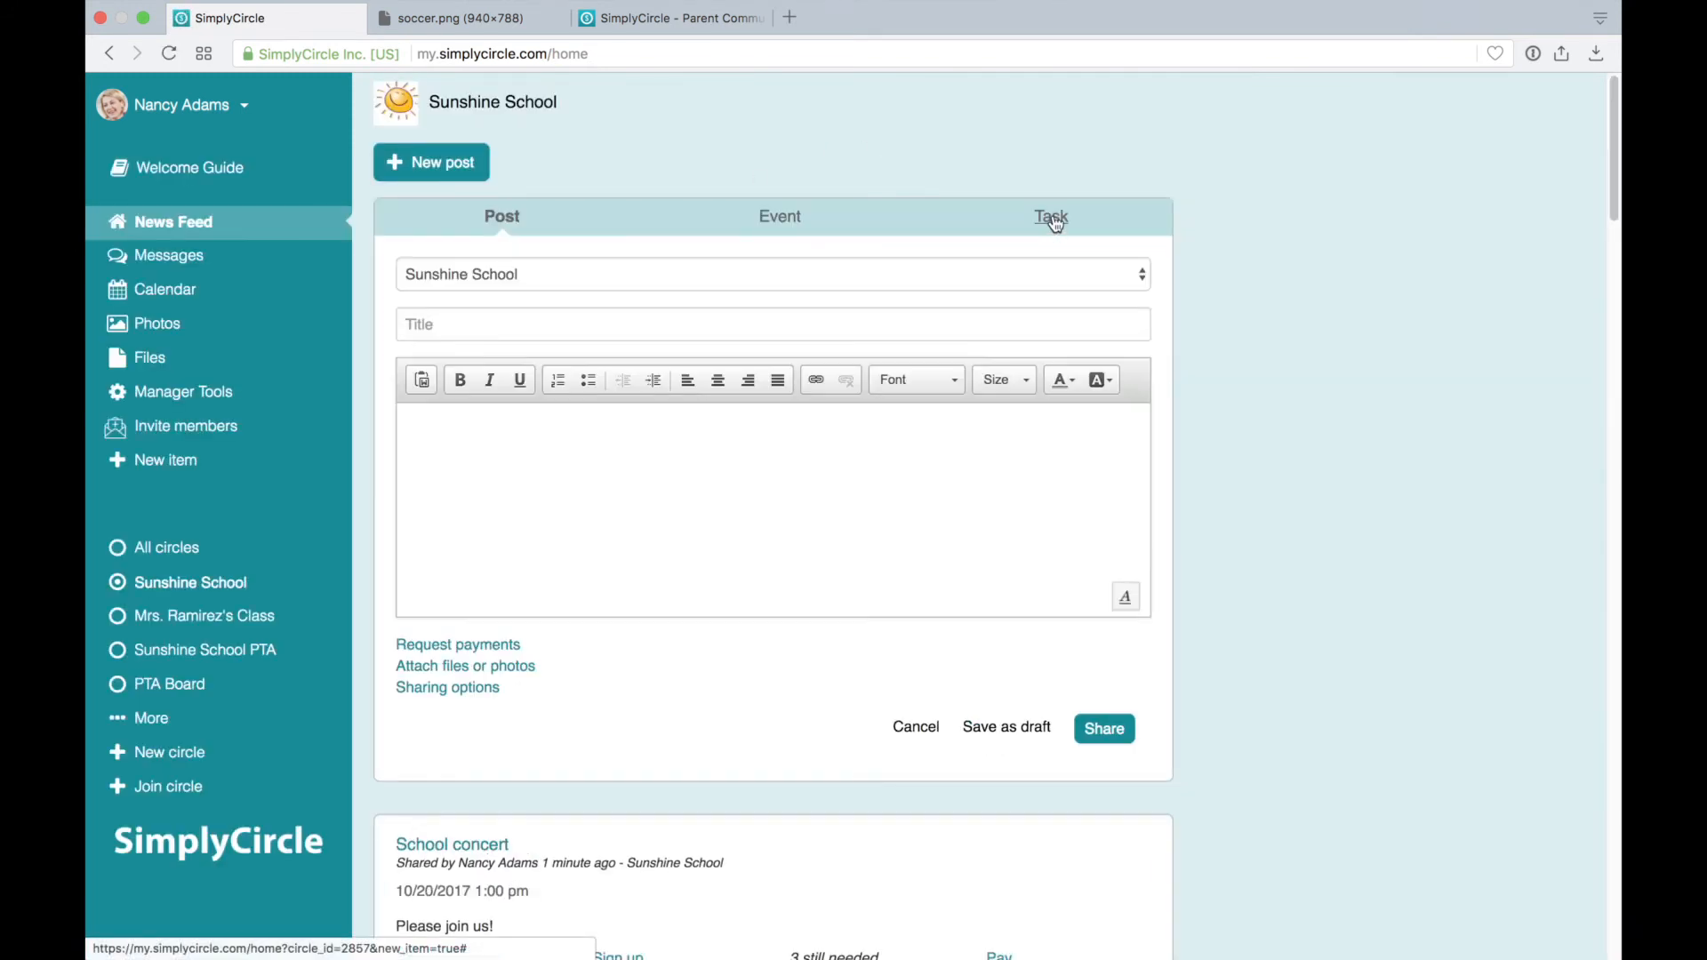
left_click(1047, 218)
left_click(531, 325)
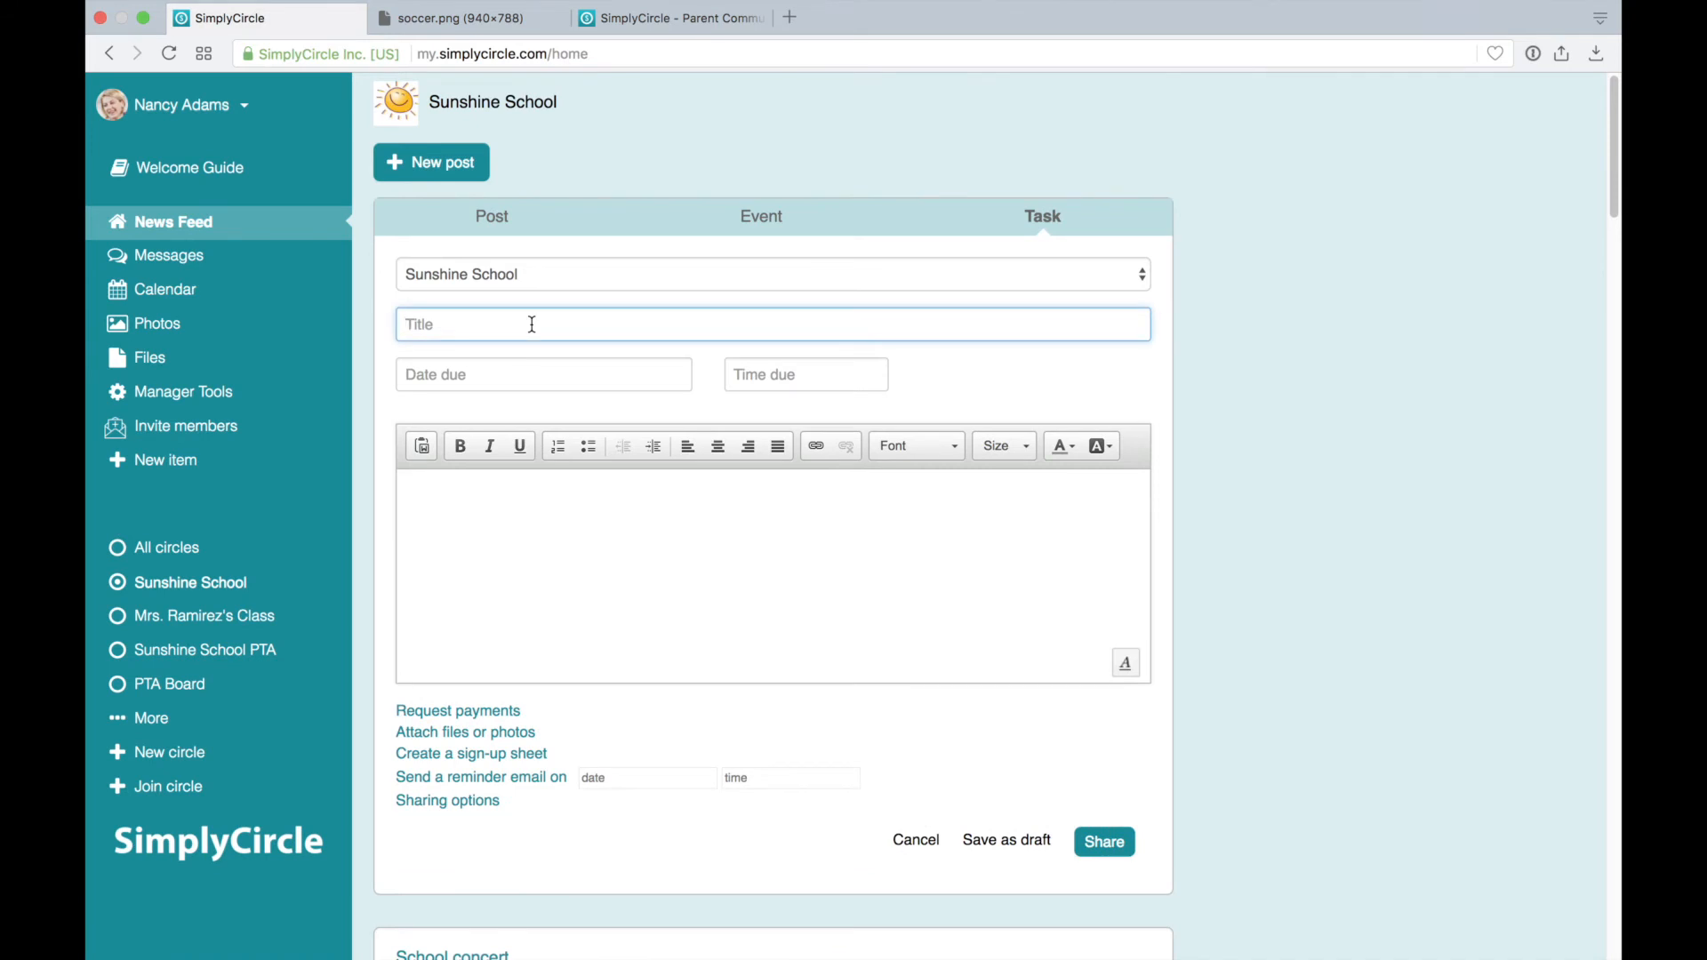
type("Please contribute to our class fund!")
left_click(545, 277)
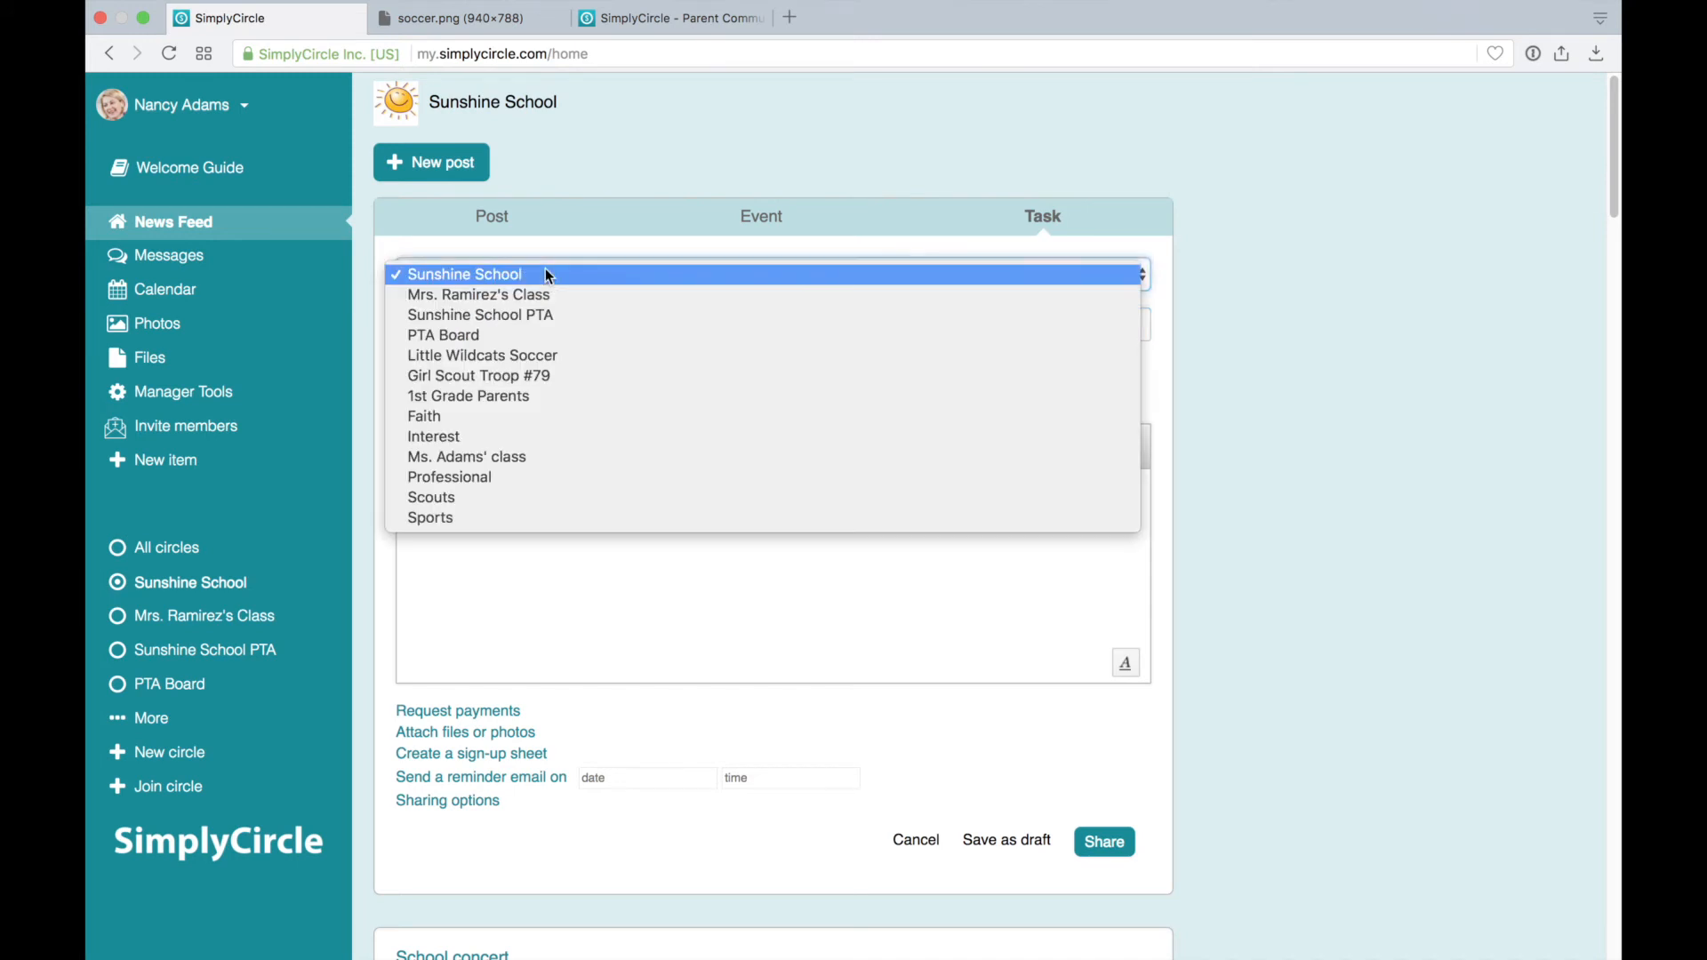
left_click(533, 295)
- Set the task's due date to 09/01/2017 and enter the description "If you can, please contribute!"
left_click(488, 378)
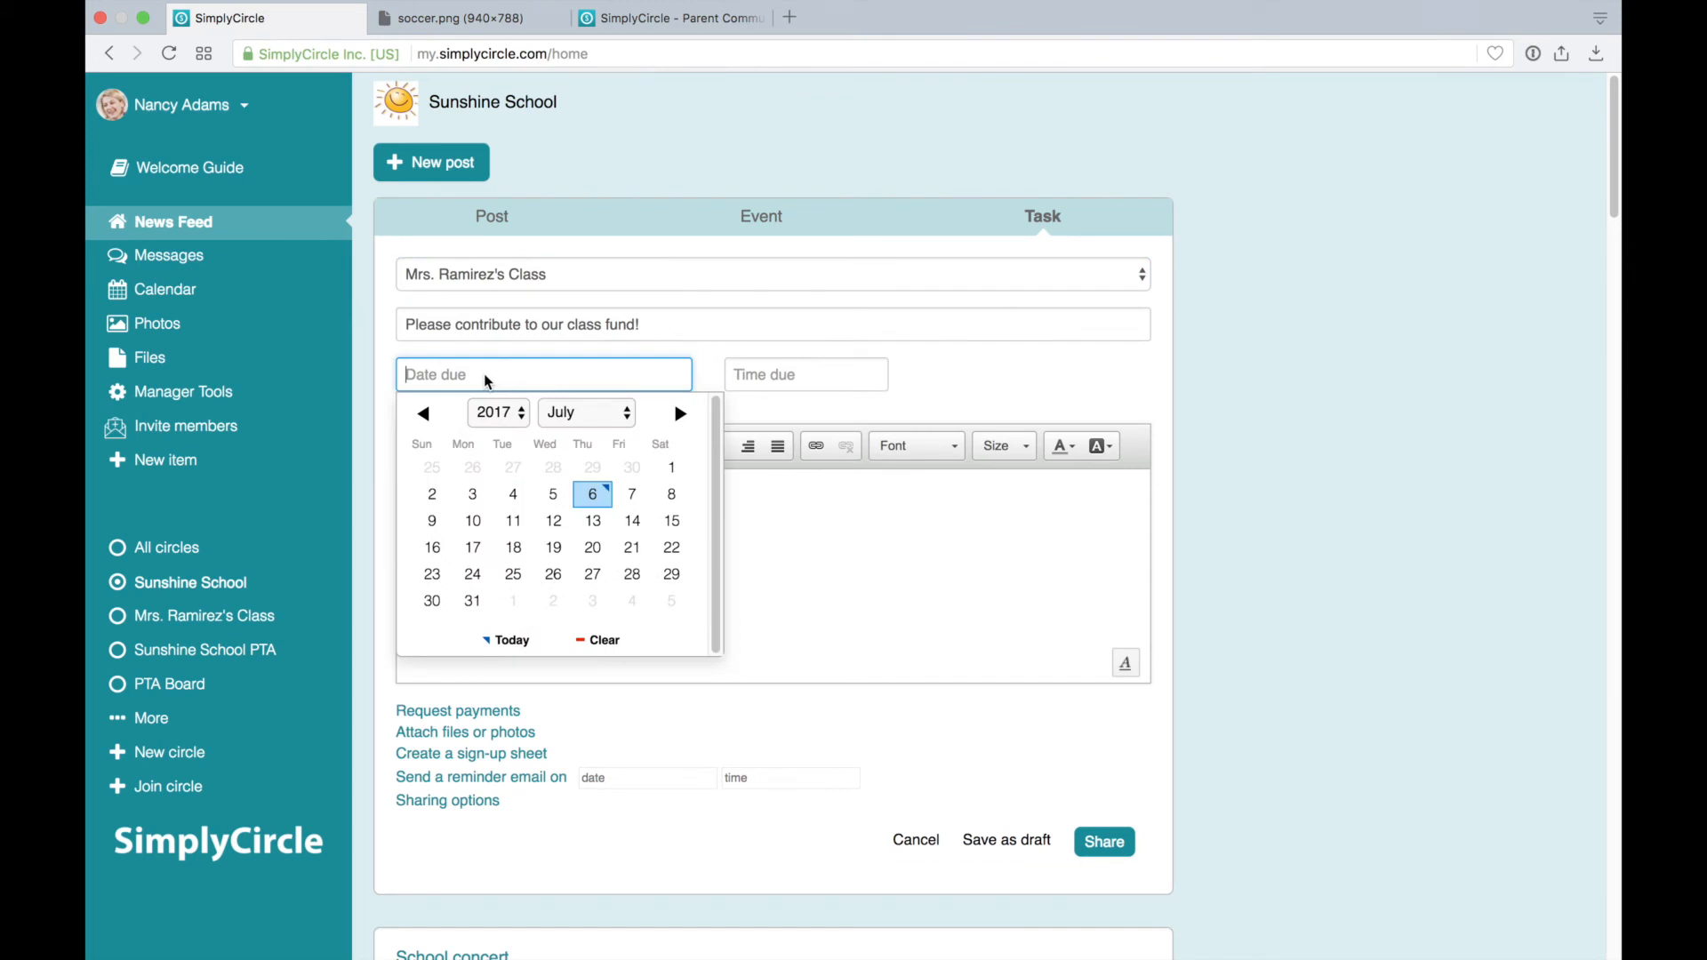
left_click(693, 416)
left_click(693, 416)
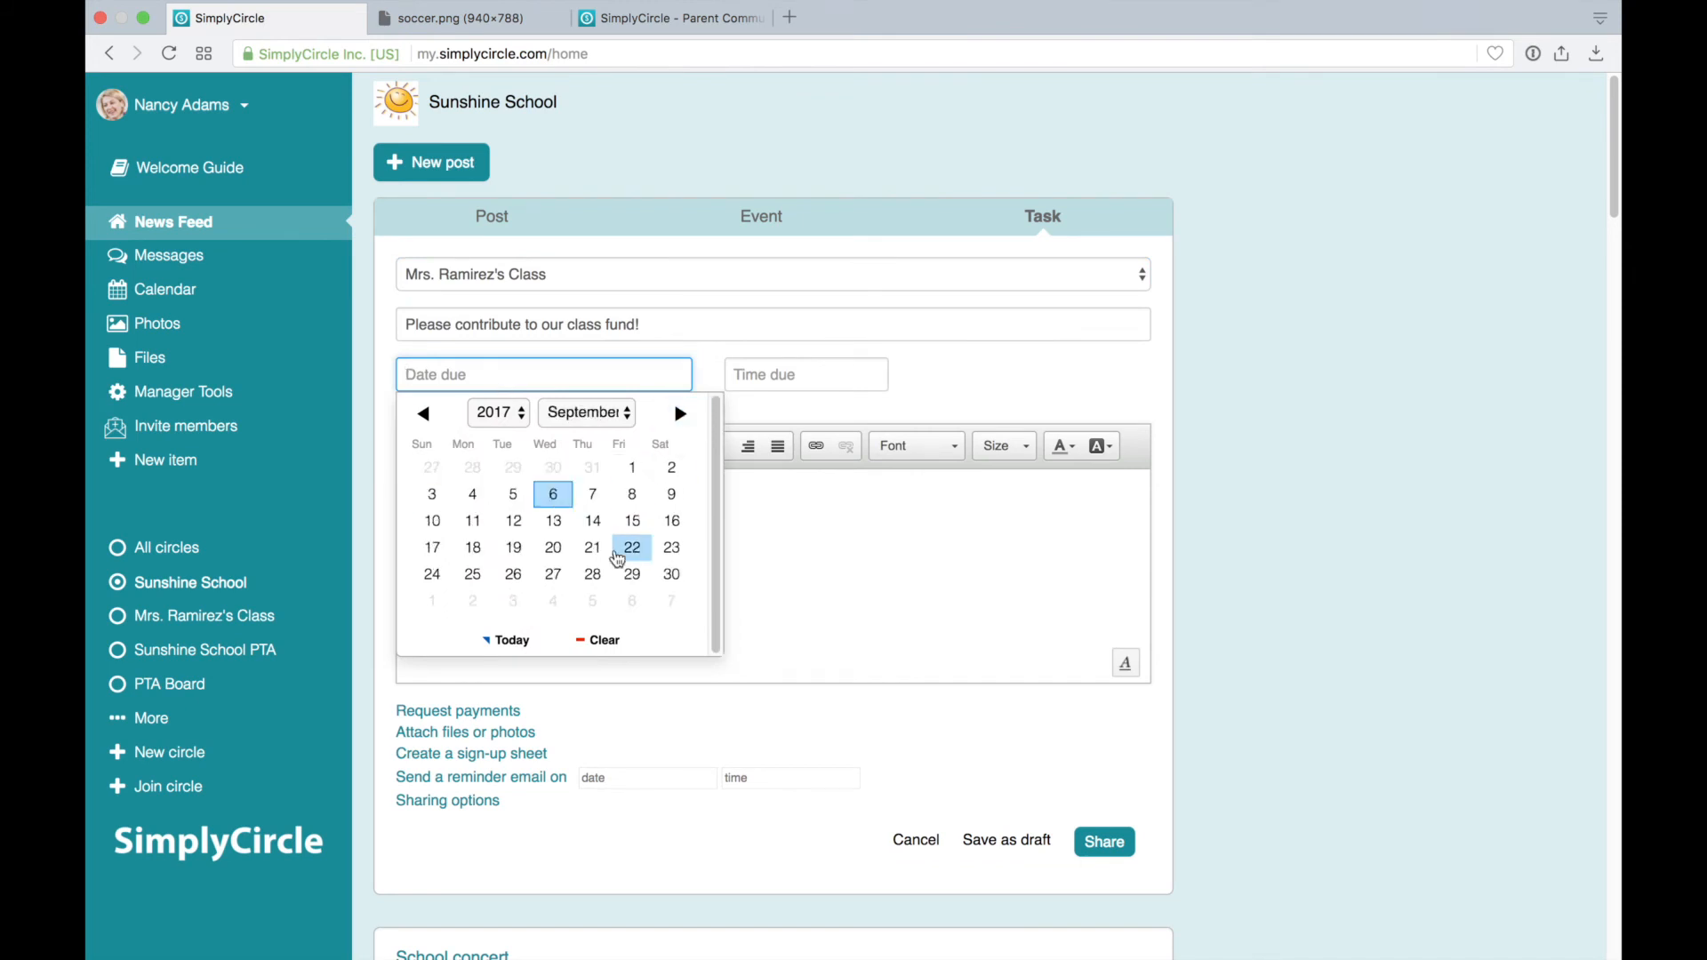
left_click(630, 471)
left_click(584, 508)
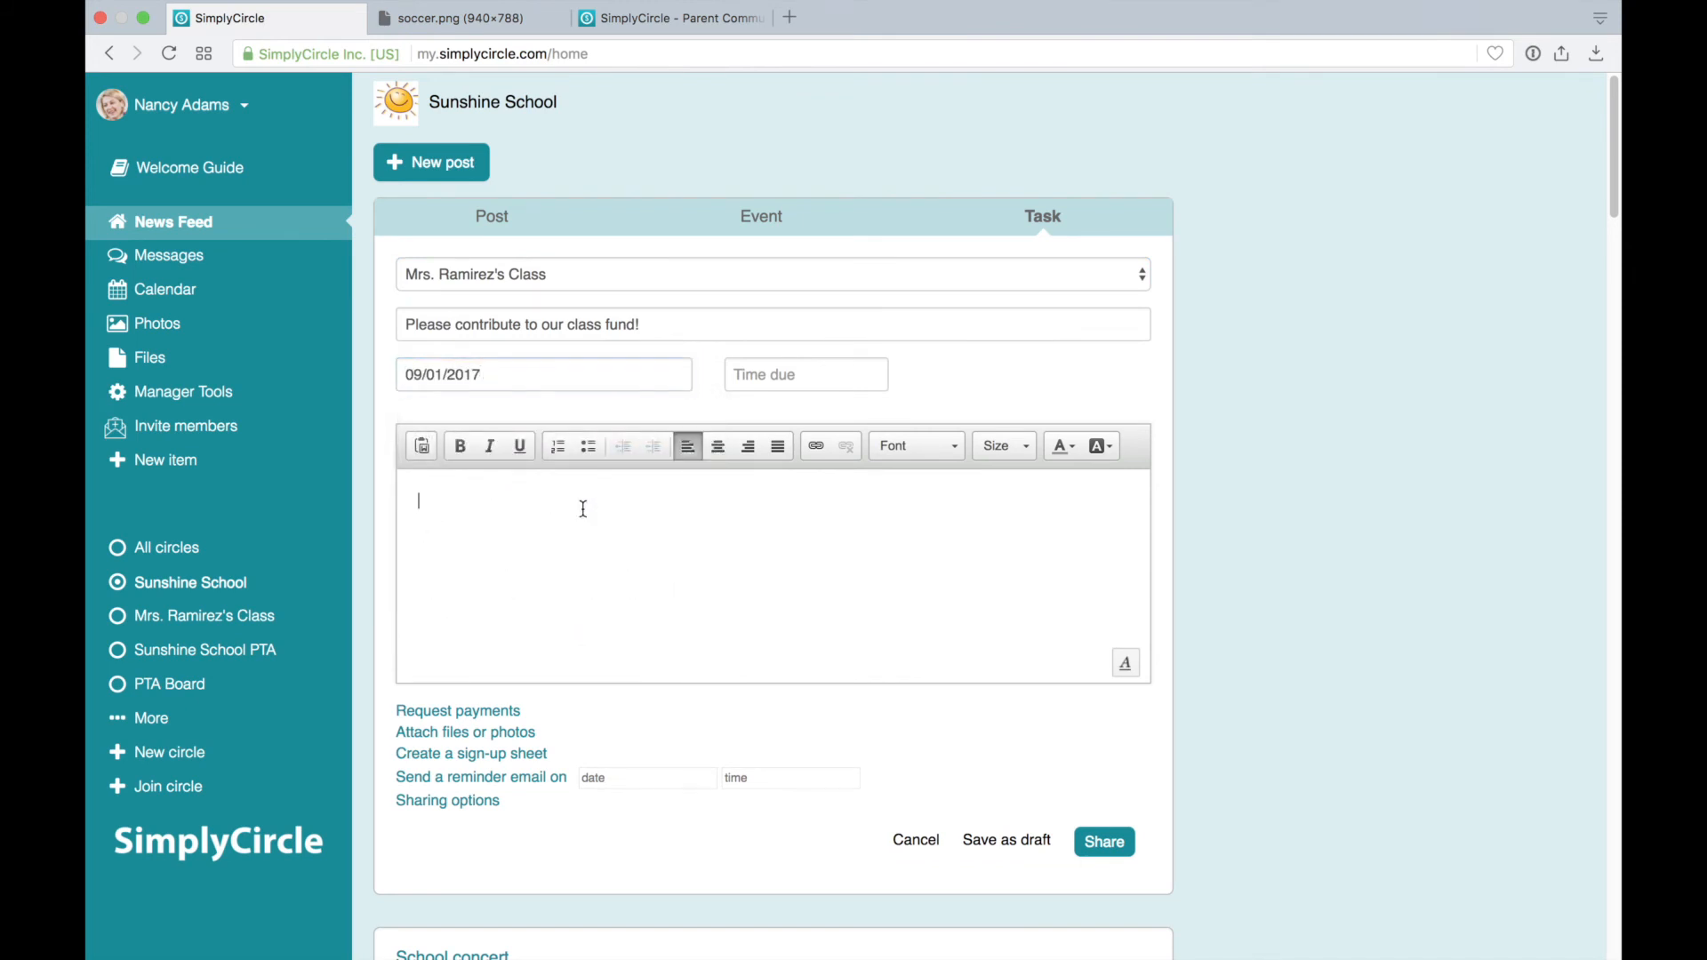
type("If you can, please contri")
key("BackSpace")
type("ribute!")
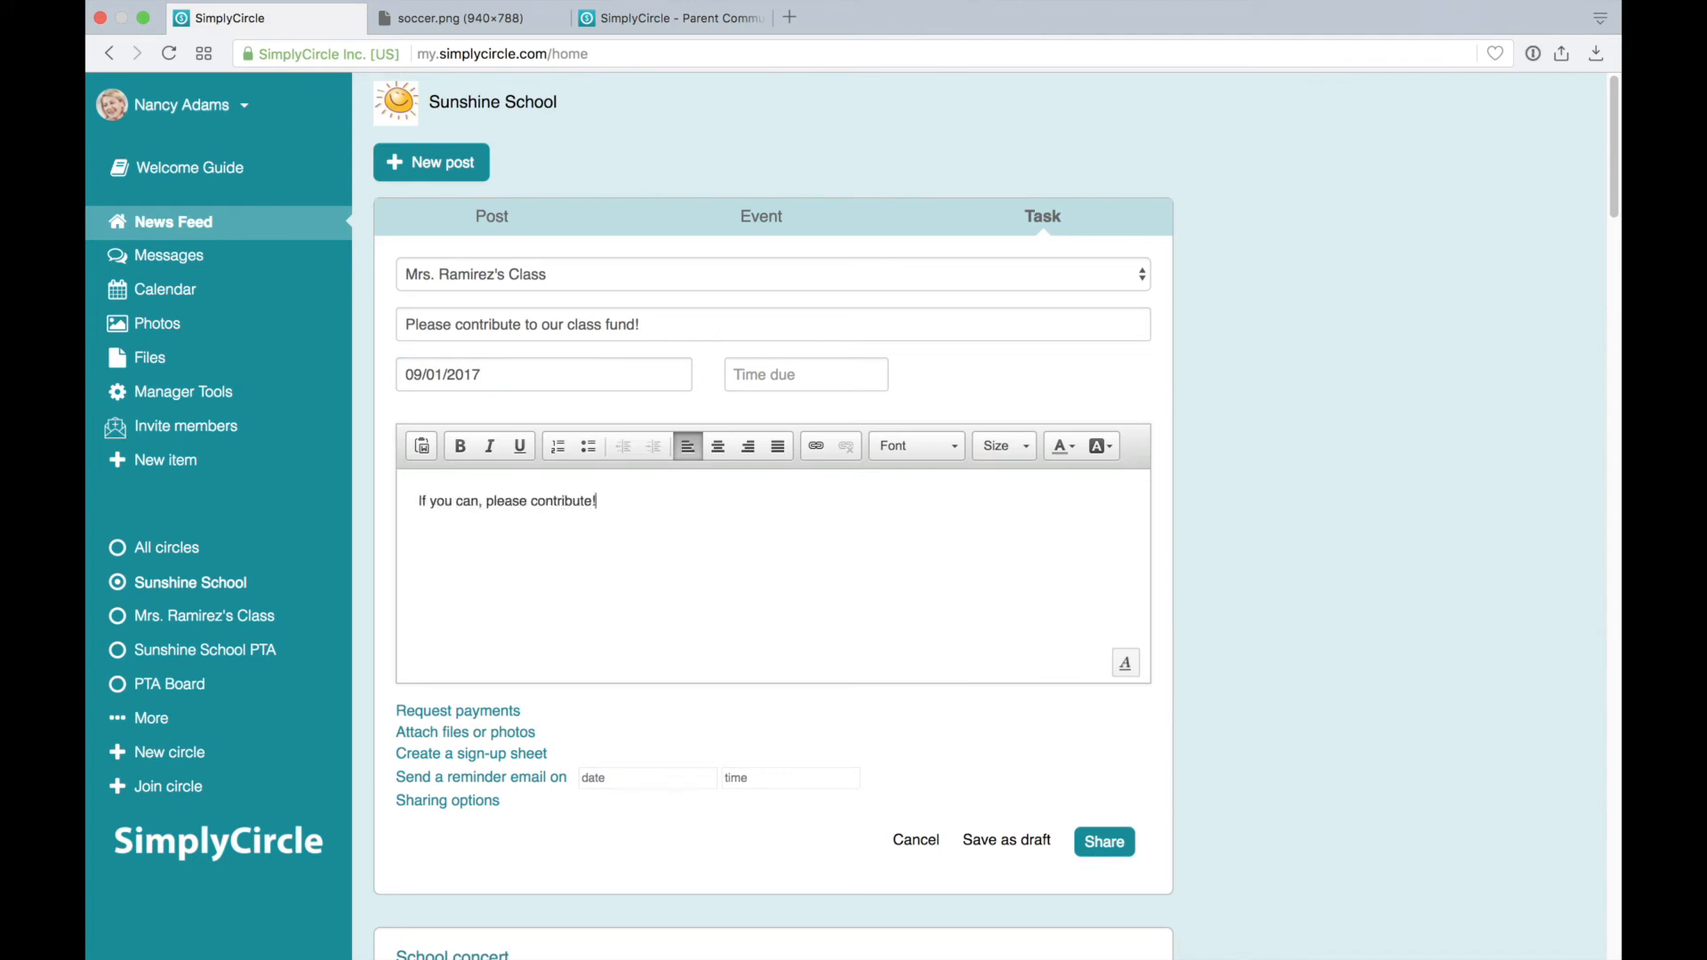
- Add a payment request to the task with the item "Donation to class fund" priced at $25
left_click(457, 711)
left_click(463, 753)
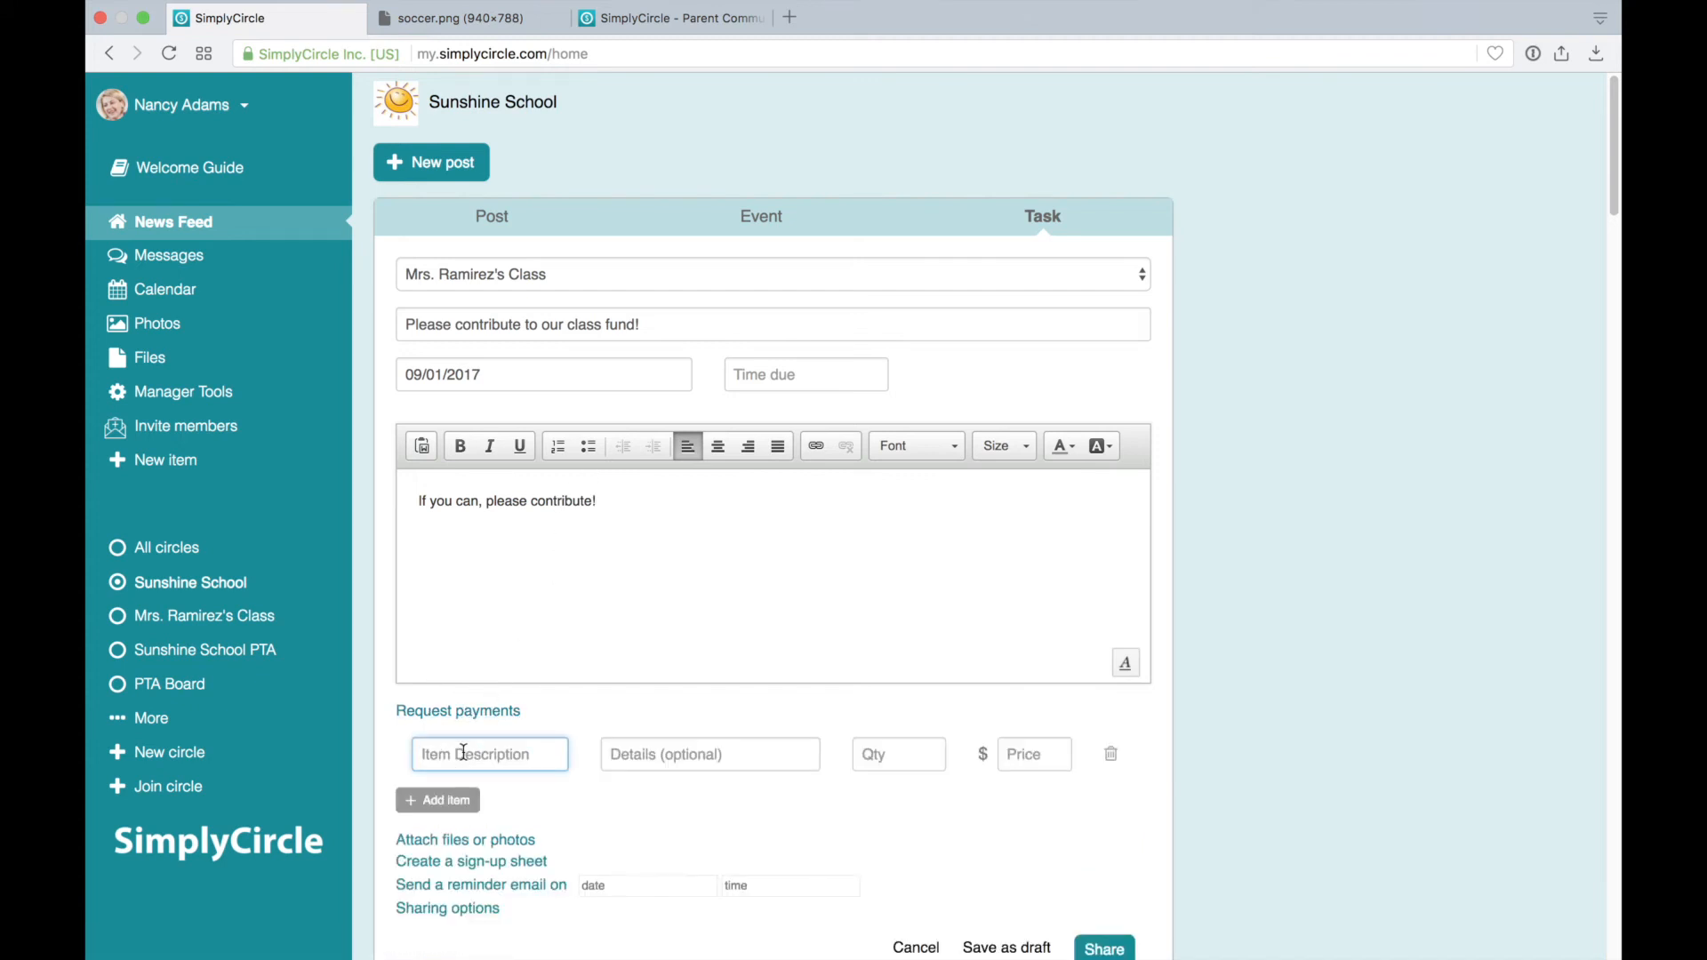
type("Donation for")
key("BackSpace")
key("BackSpace")
type("to class fund")
scroll(476, 743, "down", 1)
left_click(1052, 757)
type("25")
left_click(574, 573)
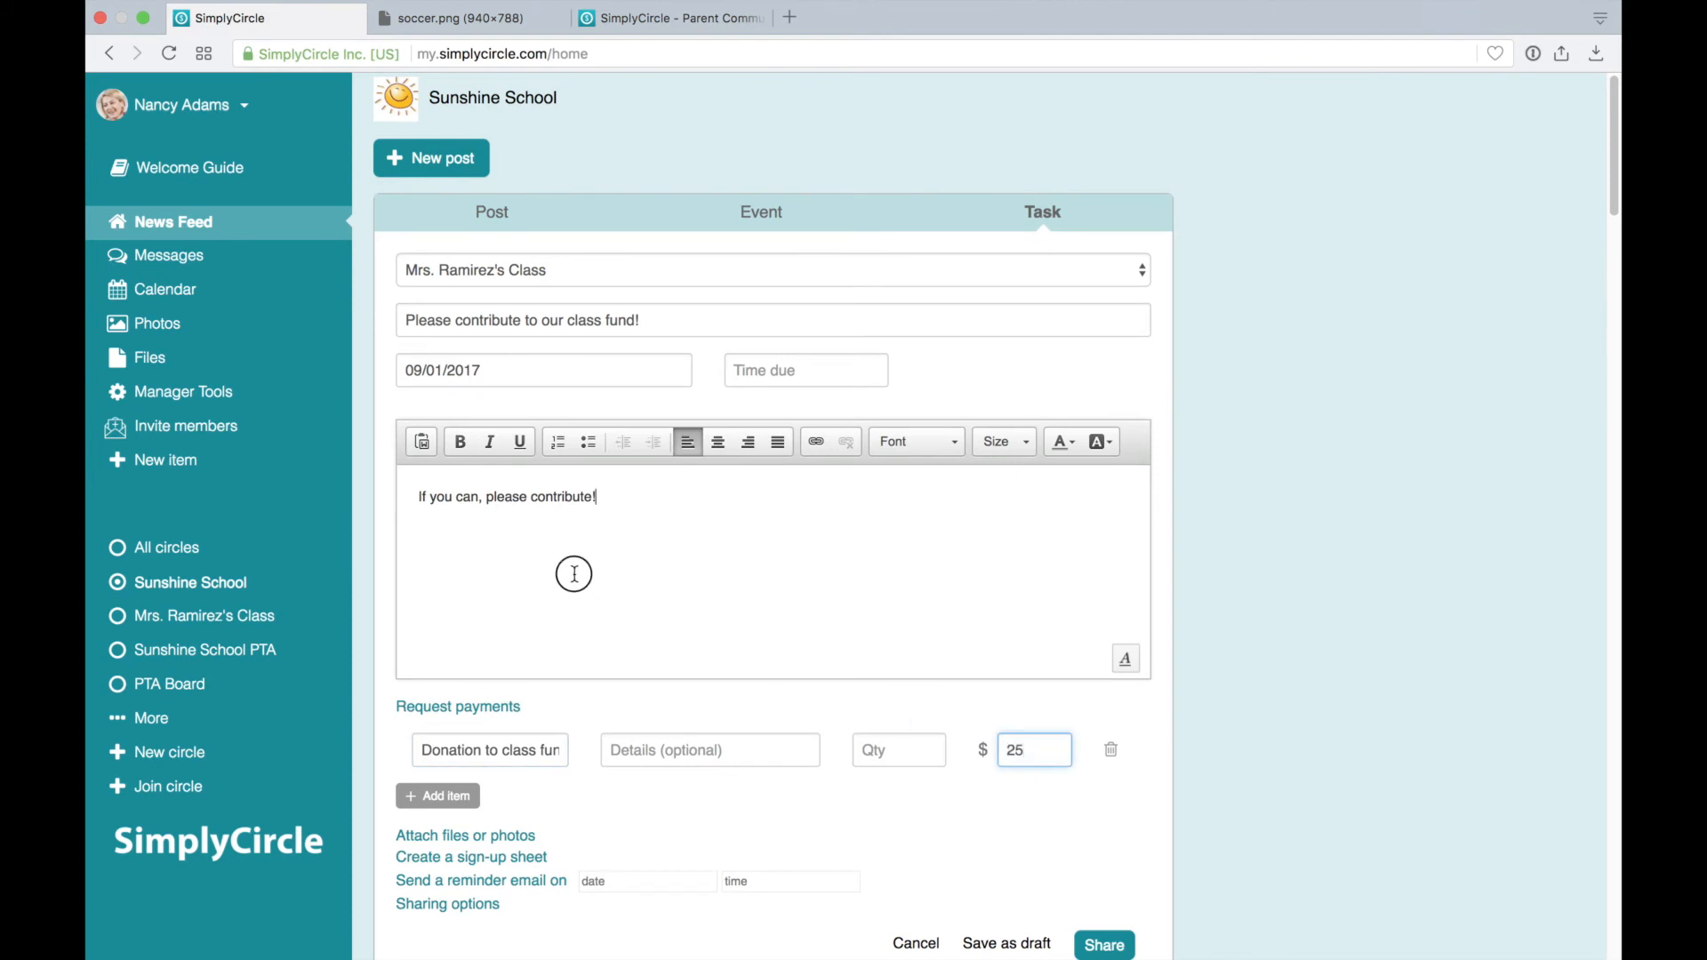
- Share the class fund task with the class circle, confirm sending it, and open the news feed
left_click(1103, 946)
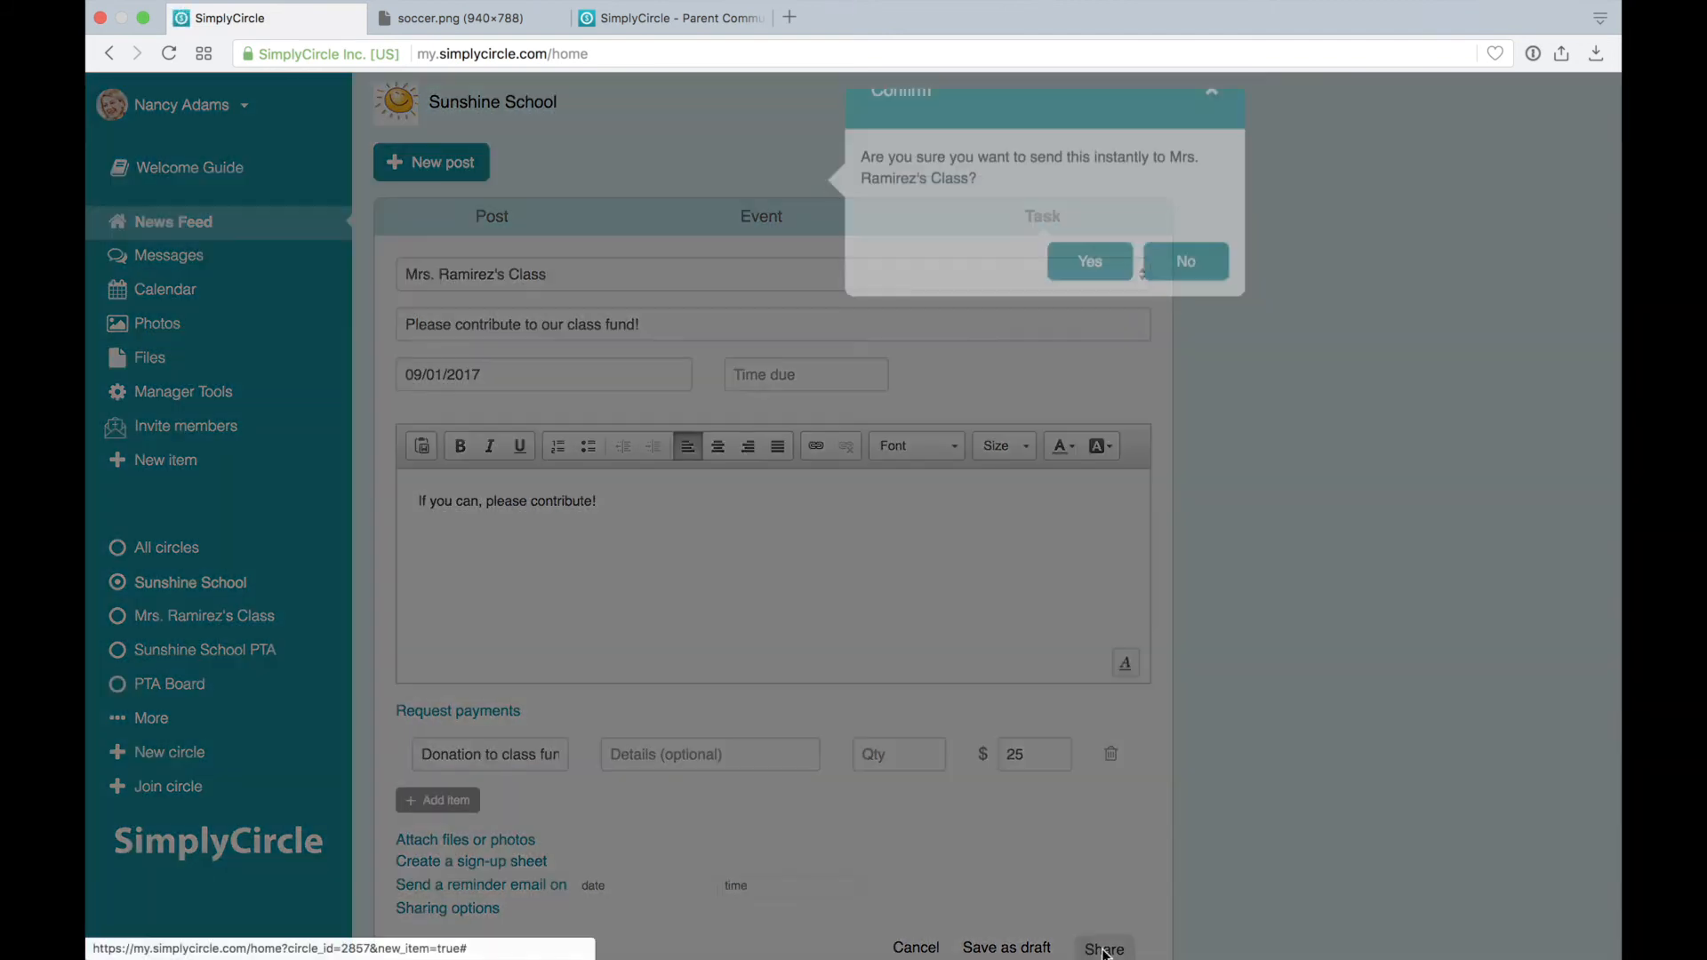
left_click(1058, 297)
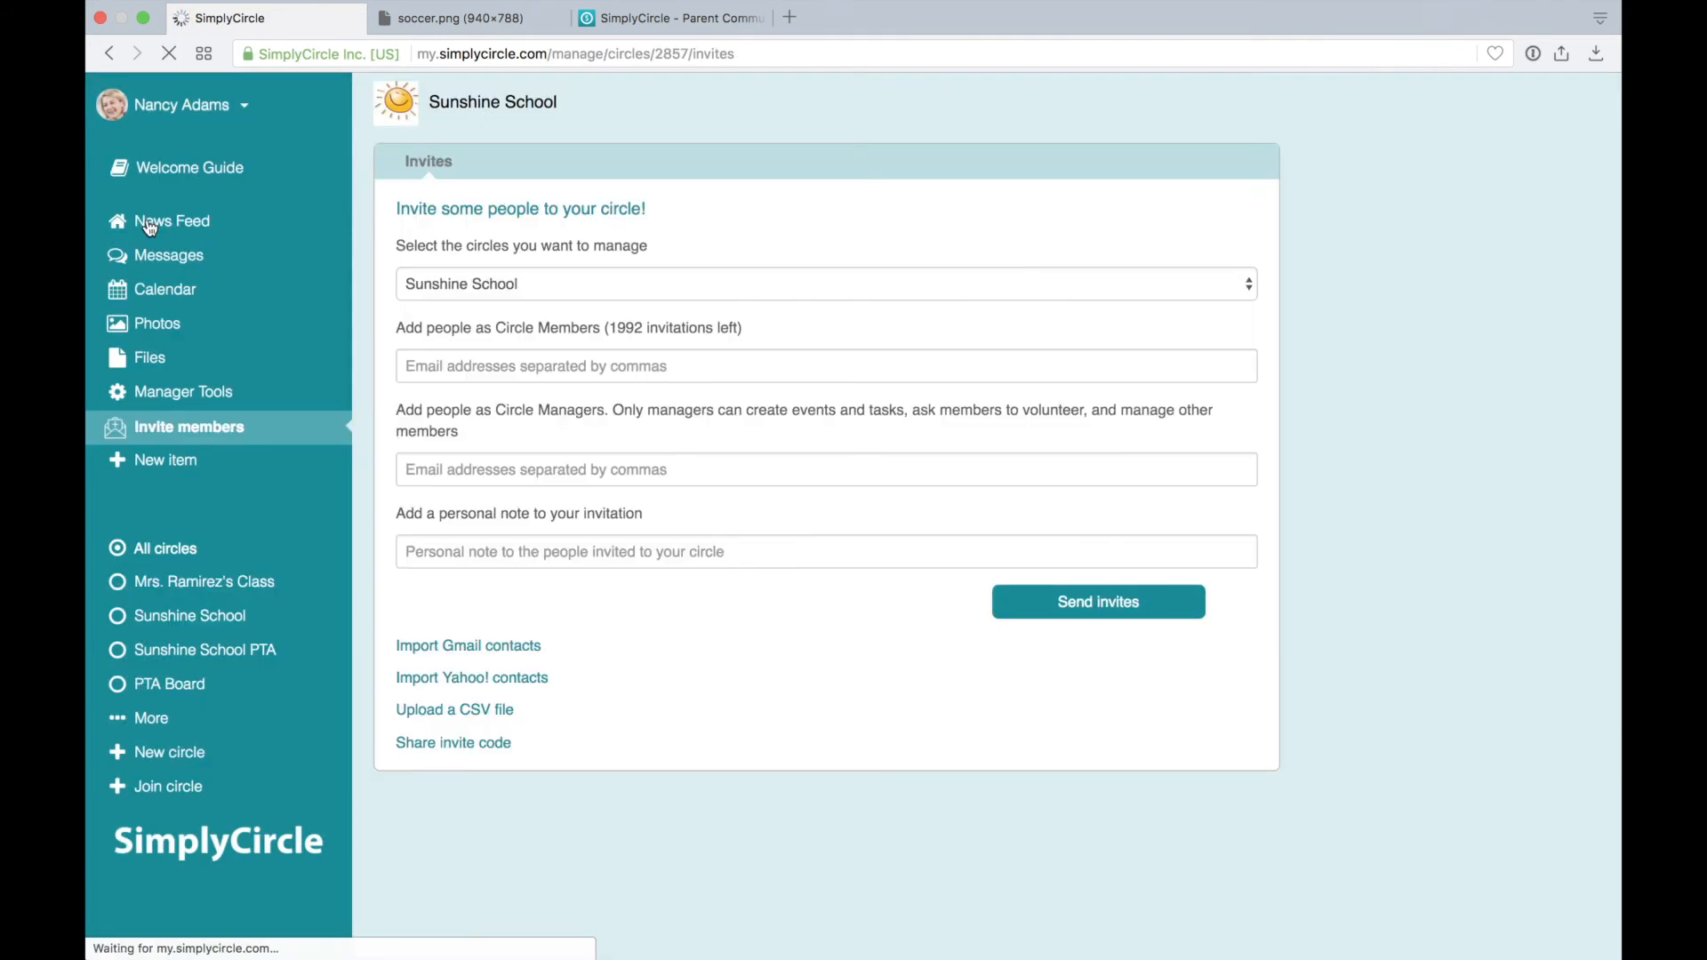
left_click(147, 222)
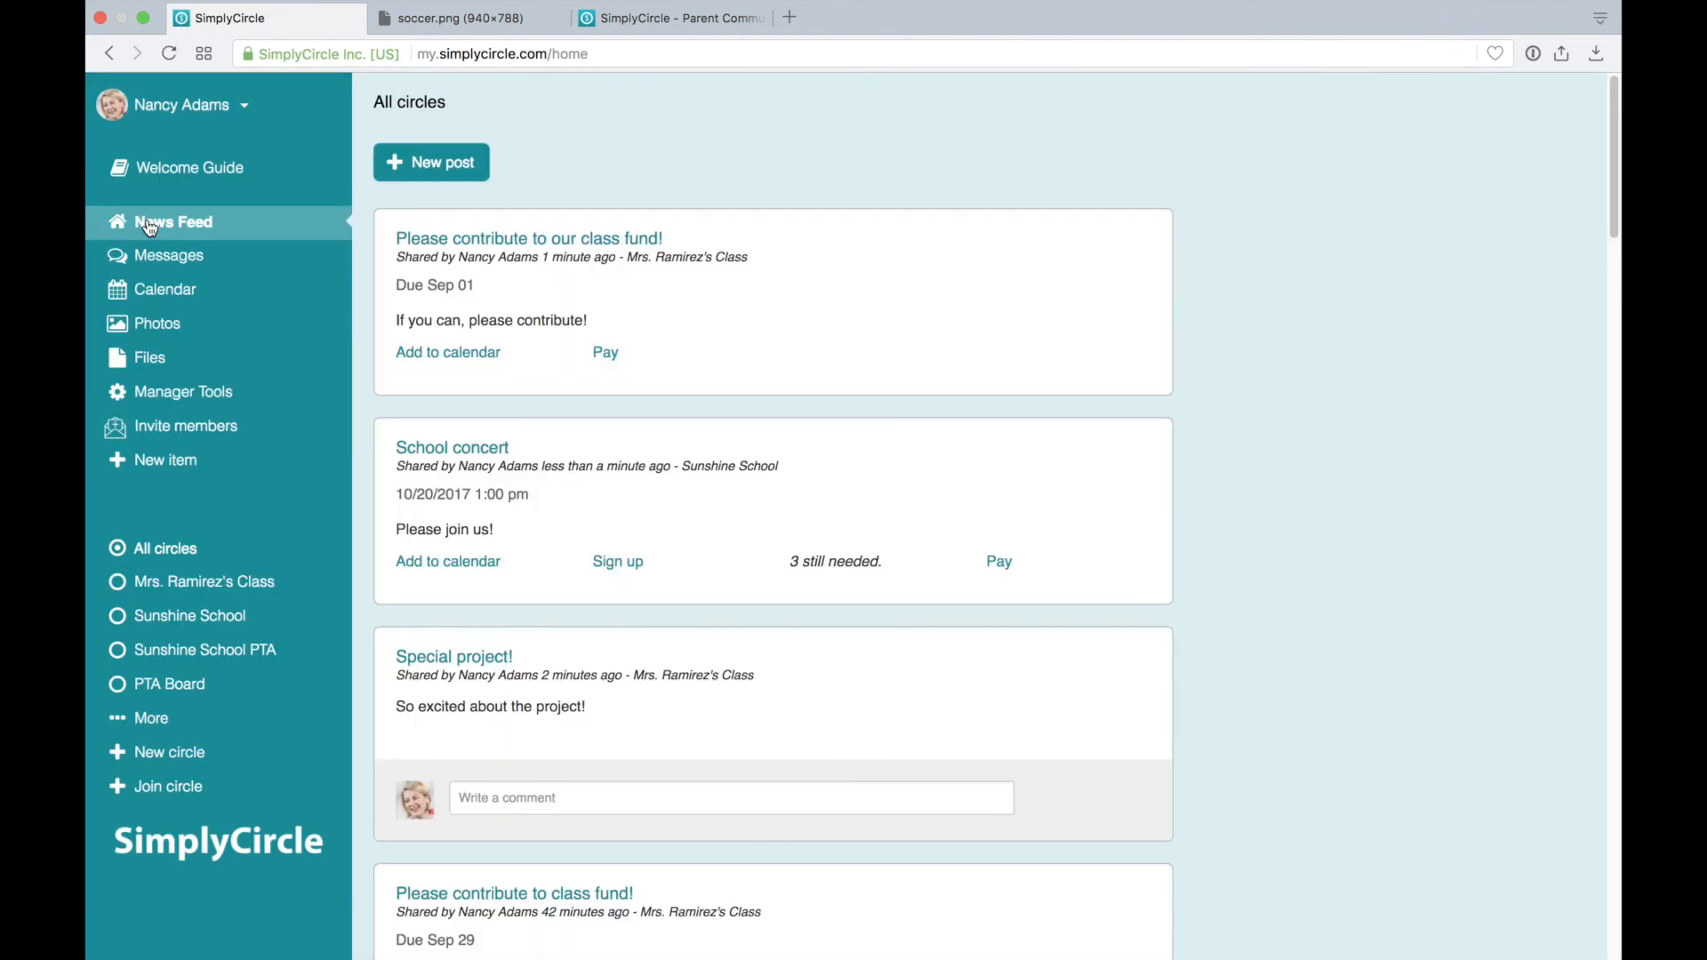
- Start a member invitation for the teacher's class circle and enter the invitee's email address as a circle member
left_click(164, 430)
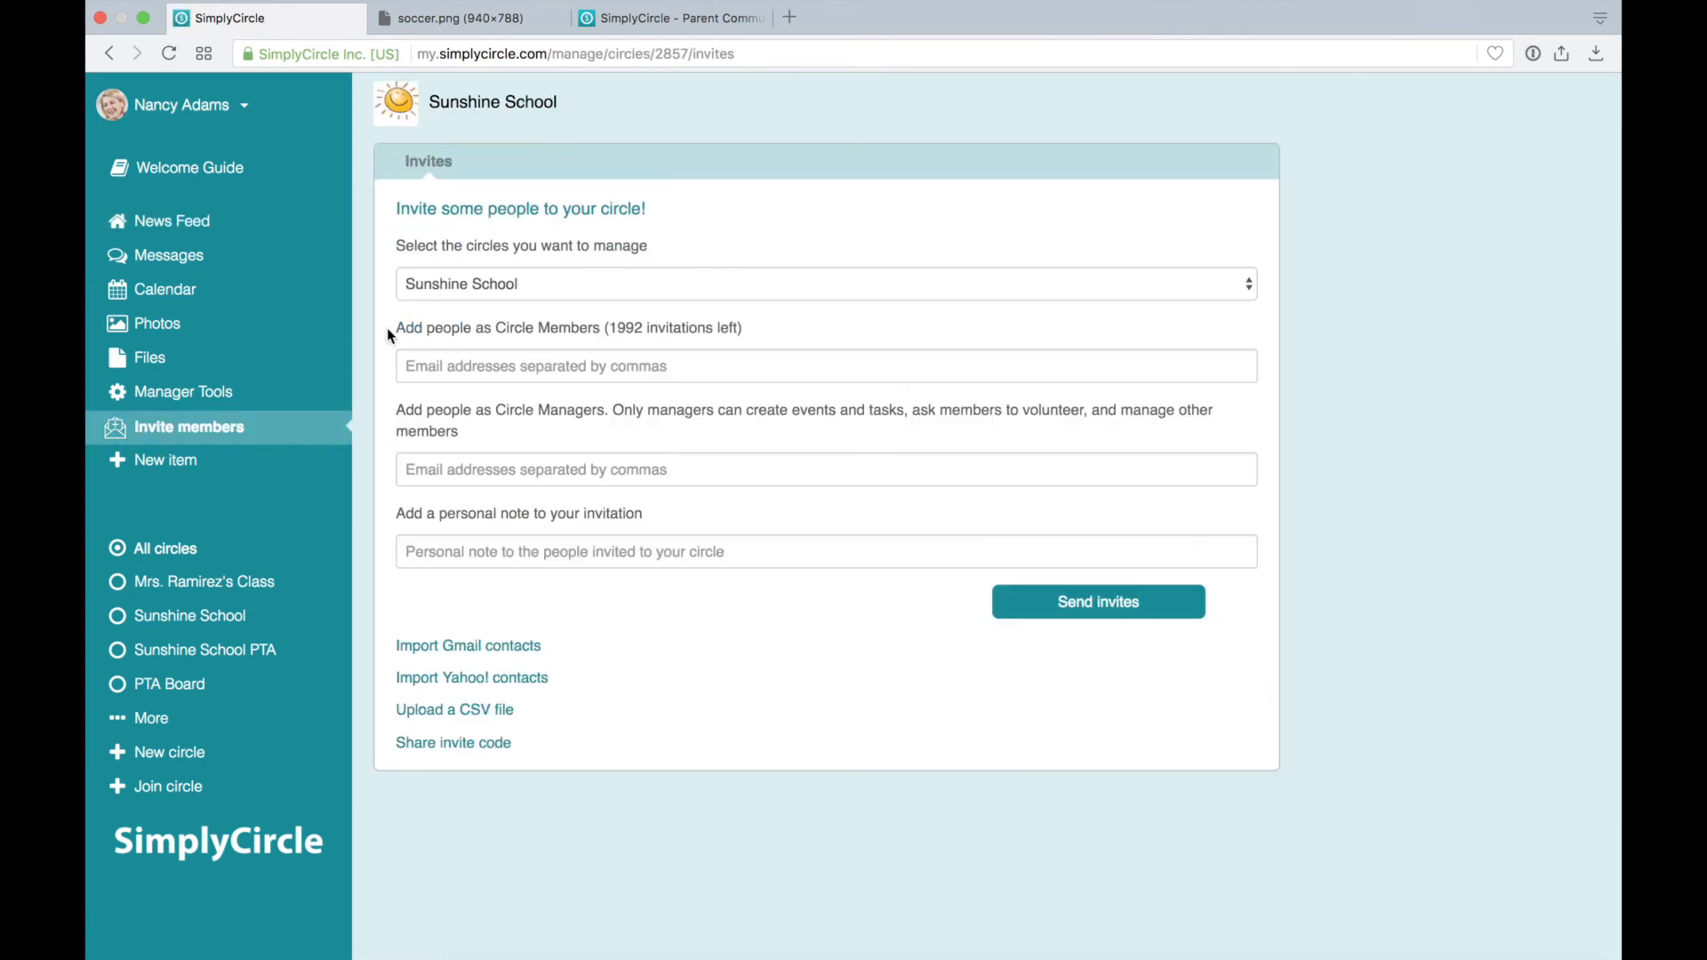
left_click(466, 283)
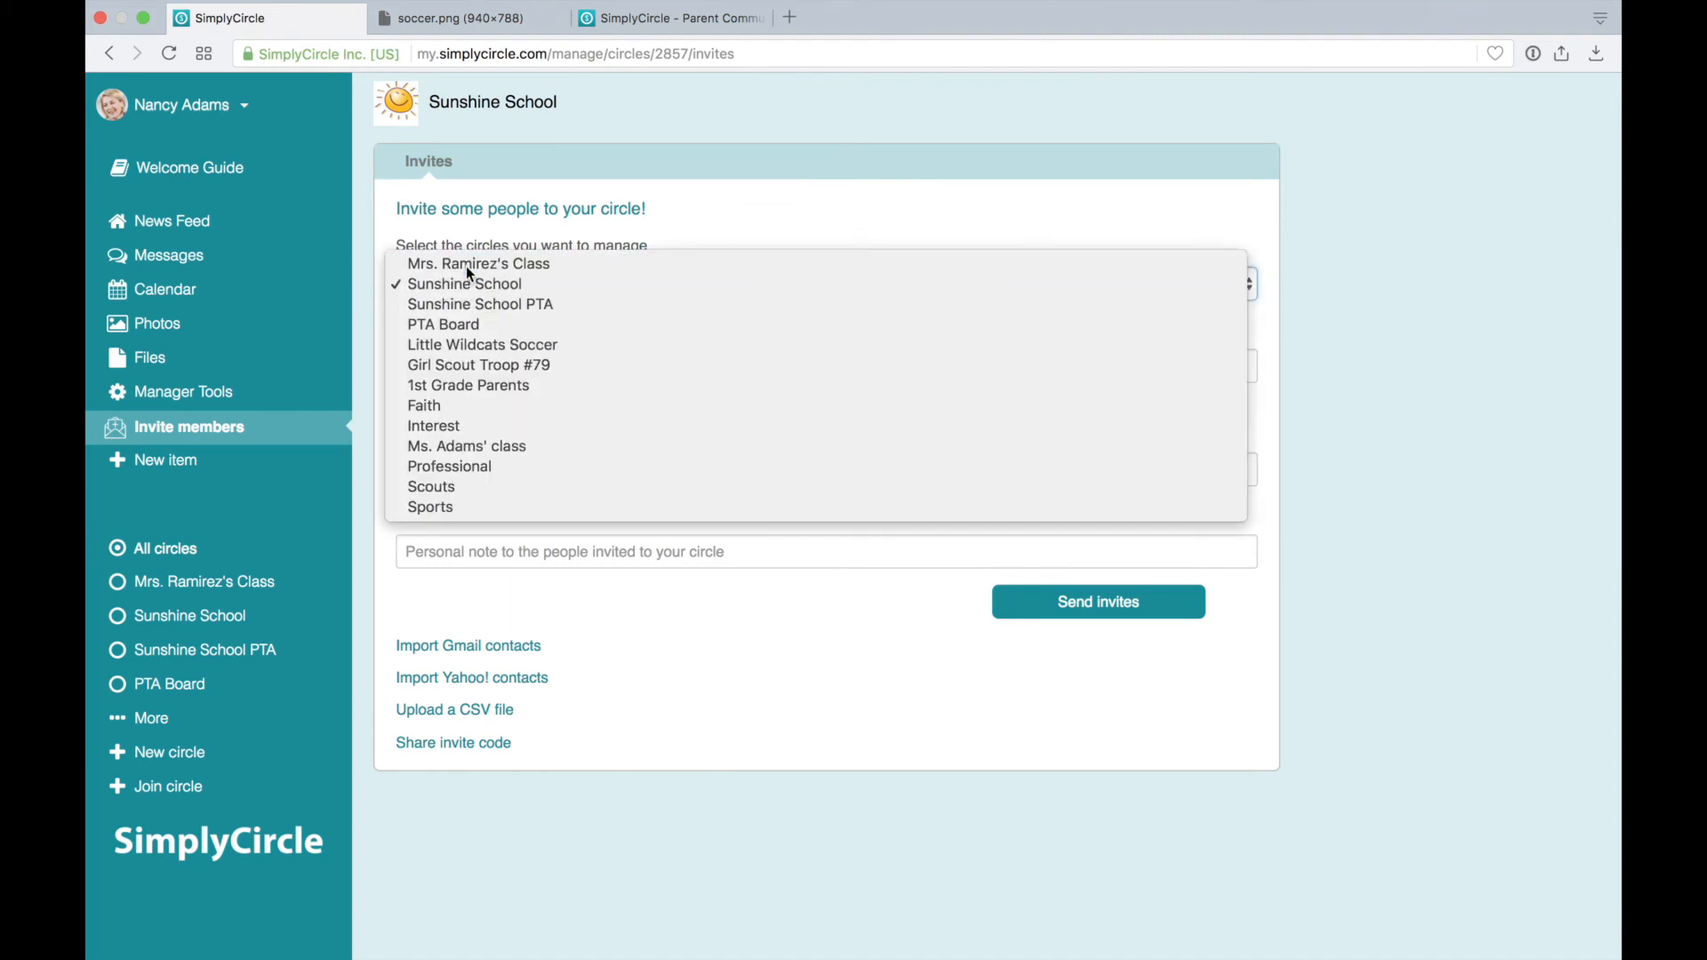
left_click(466, 265)
left_click(464, 366)
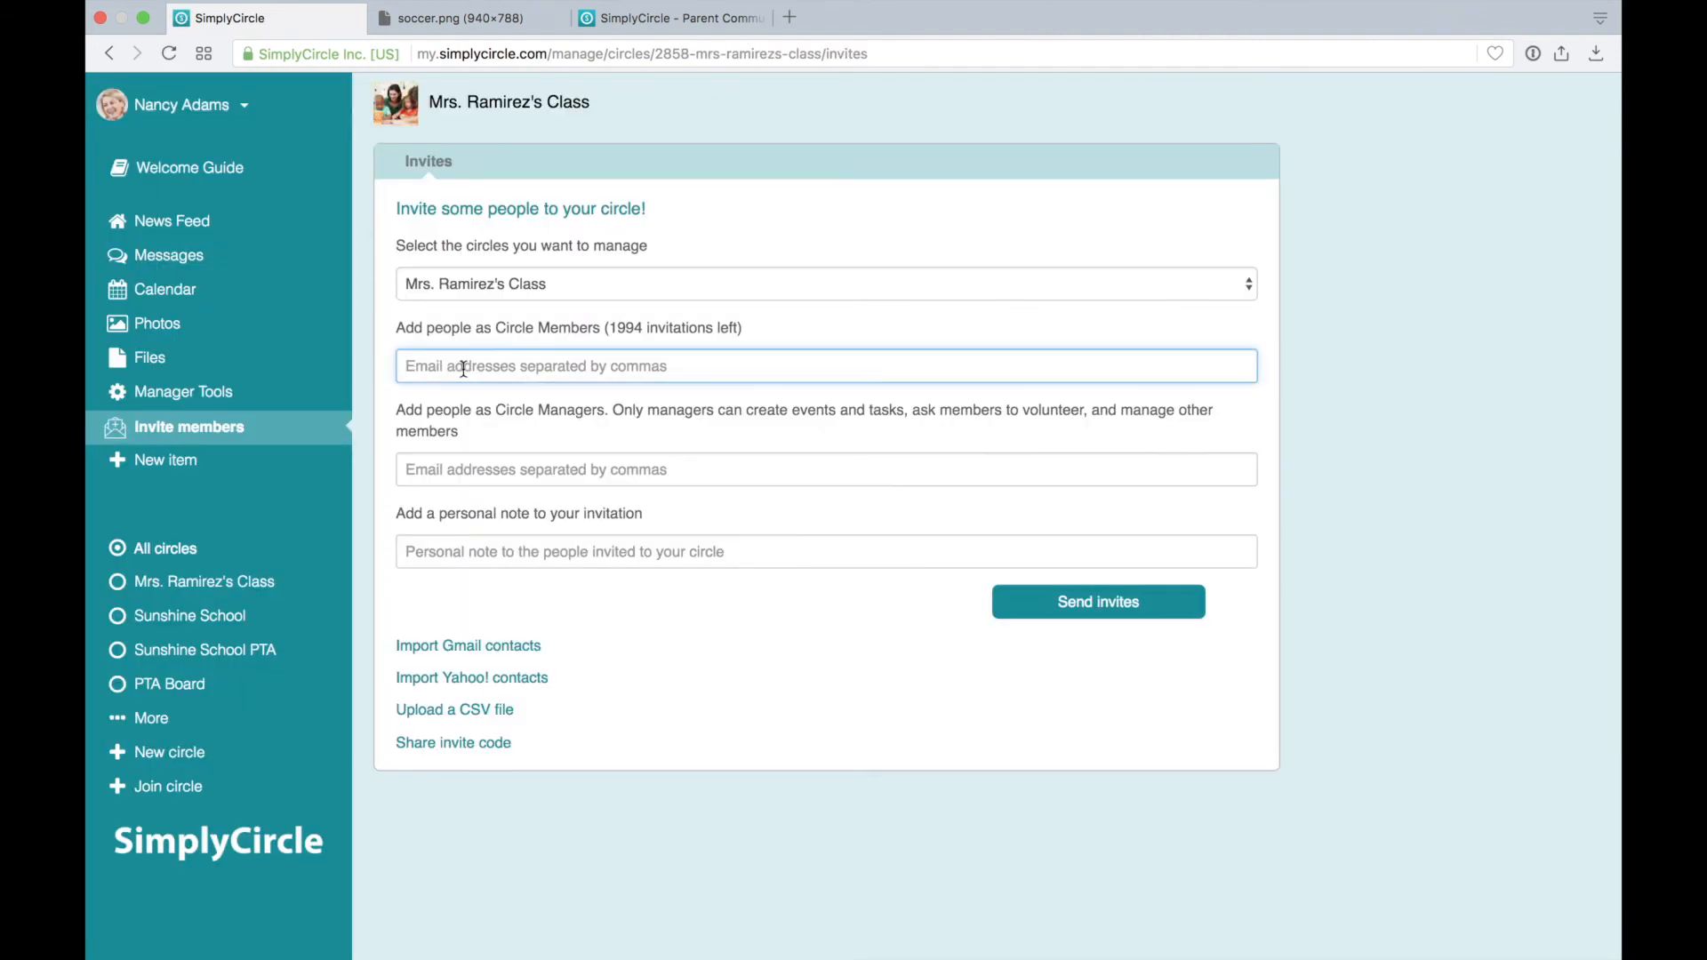
type("example@example.com")
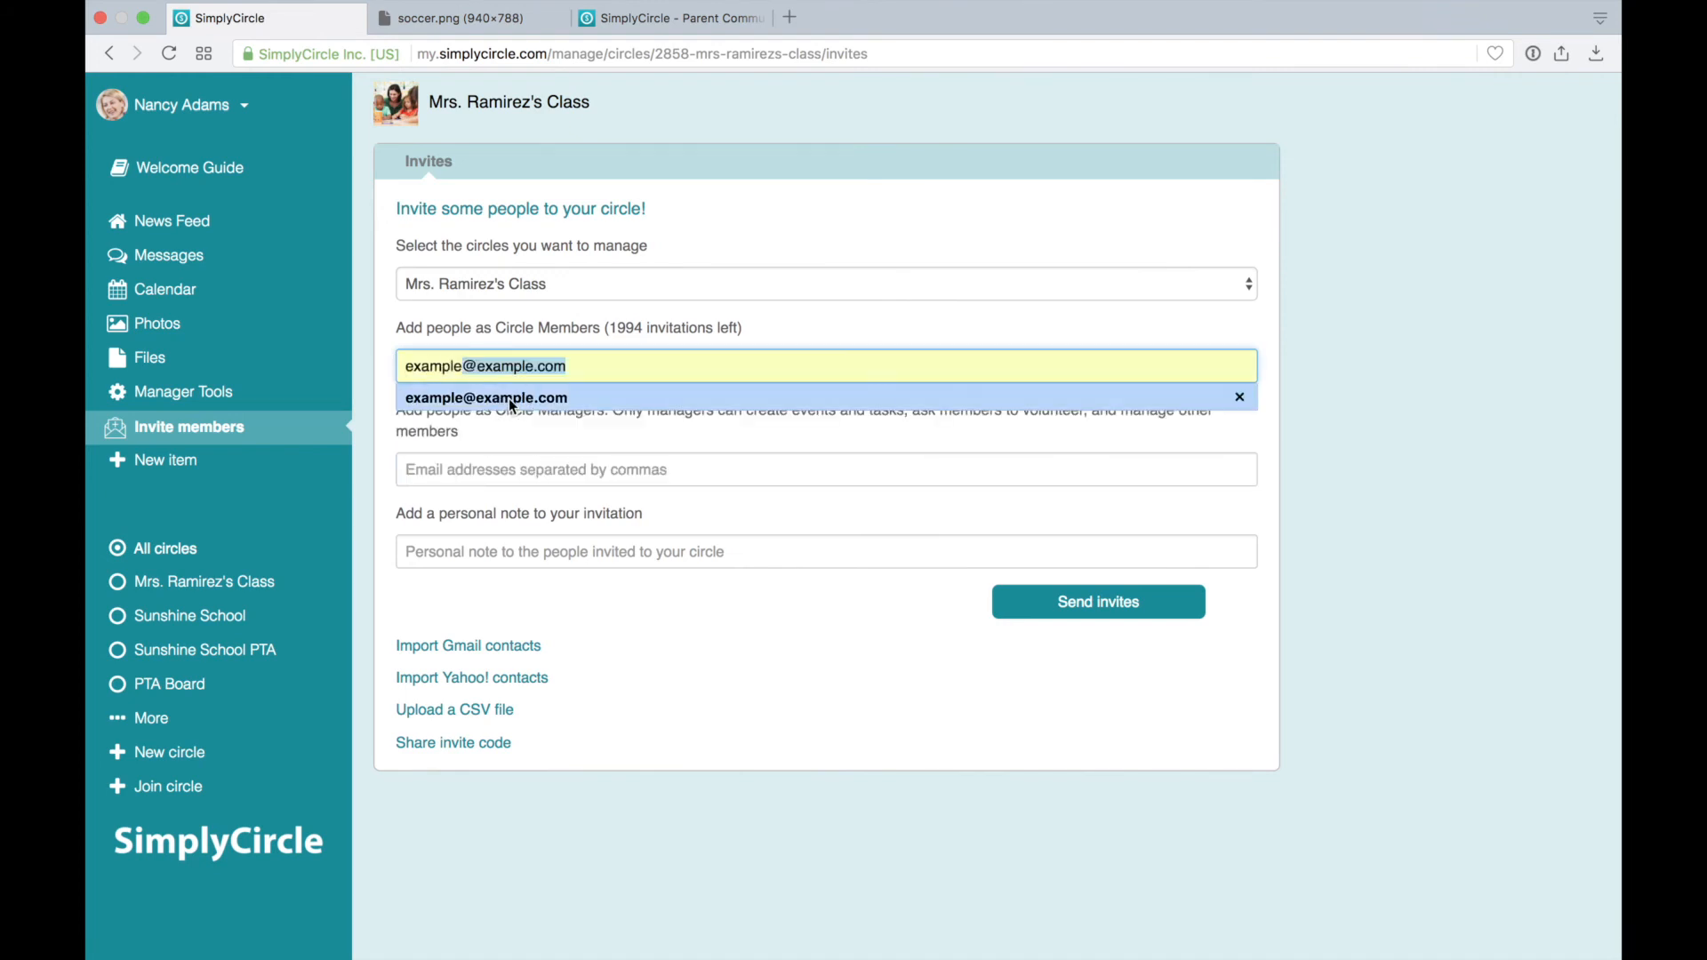
left_click(512, 400)
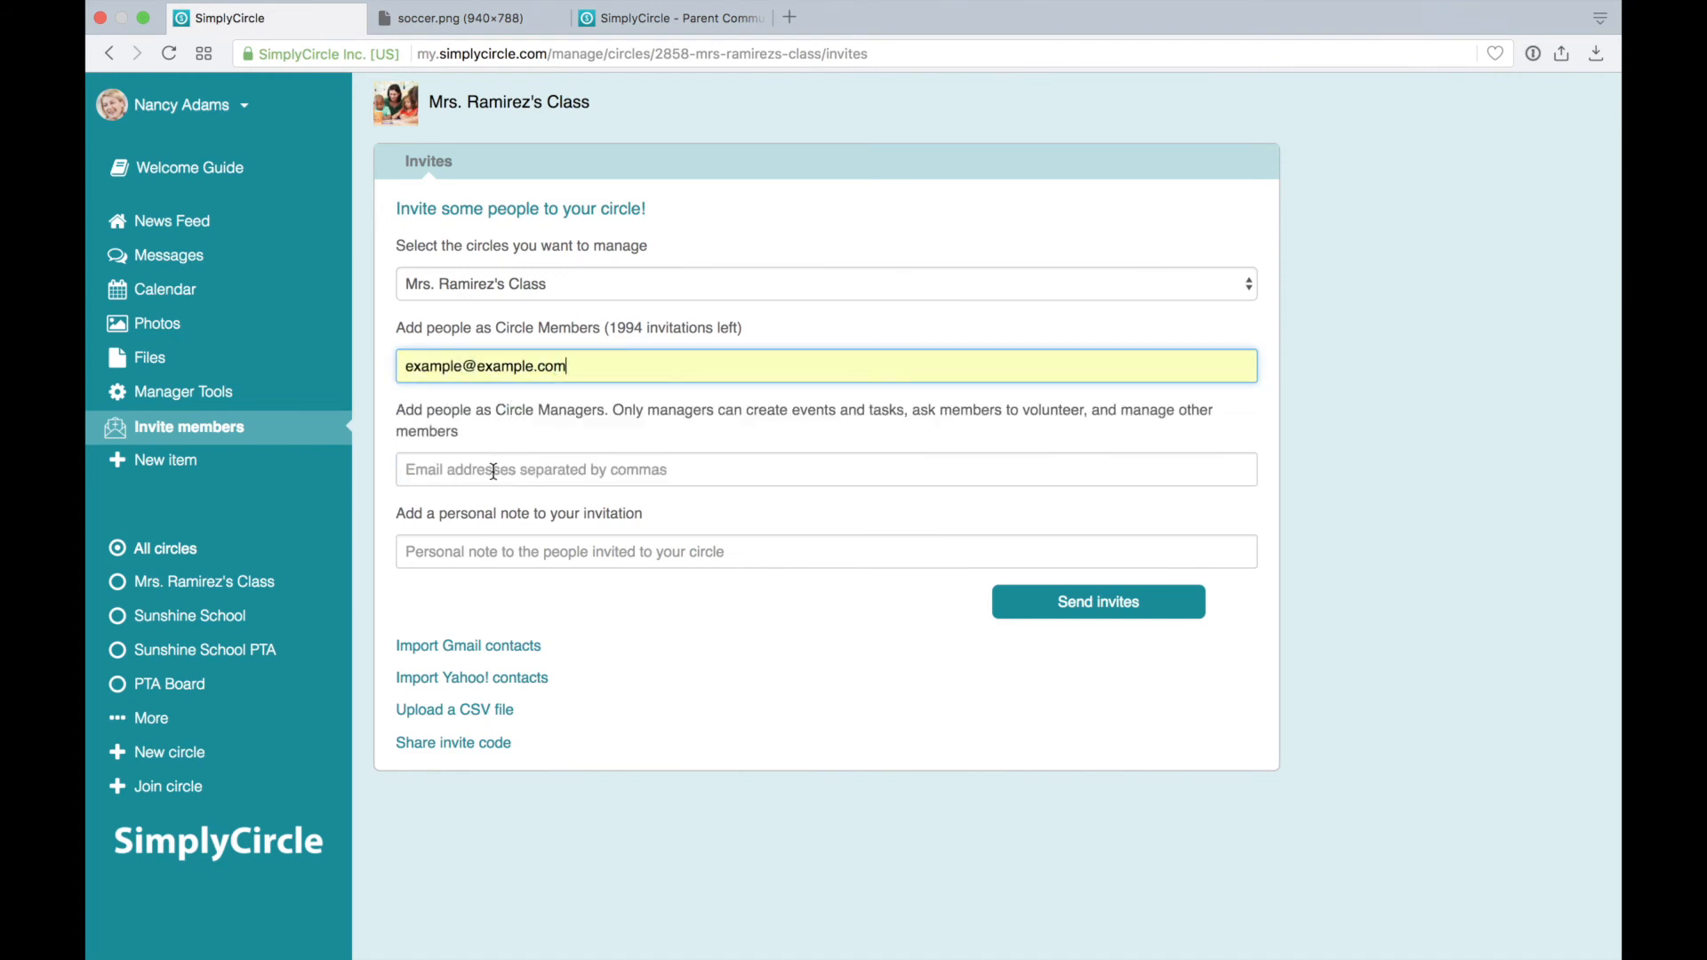
- Add the personal note "Please join our circle, this is what we'll be using this year!" and send the invitation
left_click(485, 553)
type("Pl")
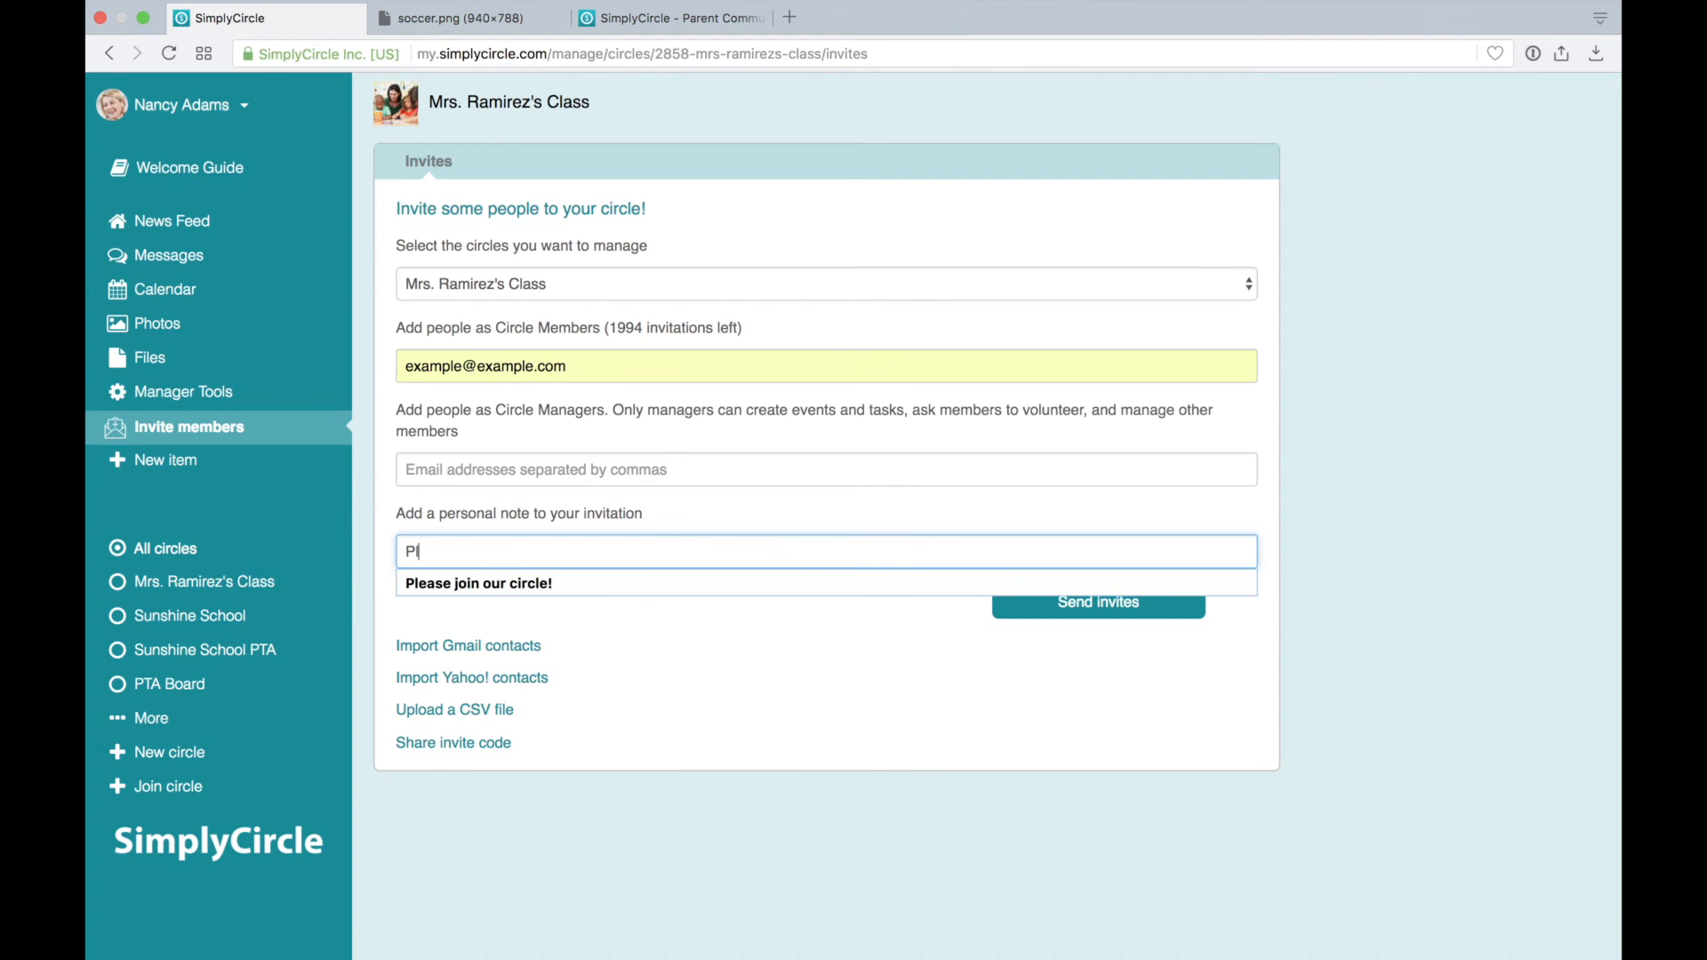
type("ease join our circle, this is what w")
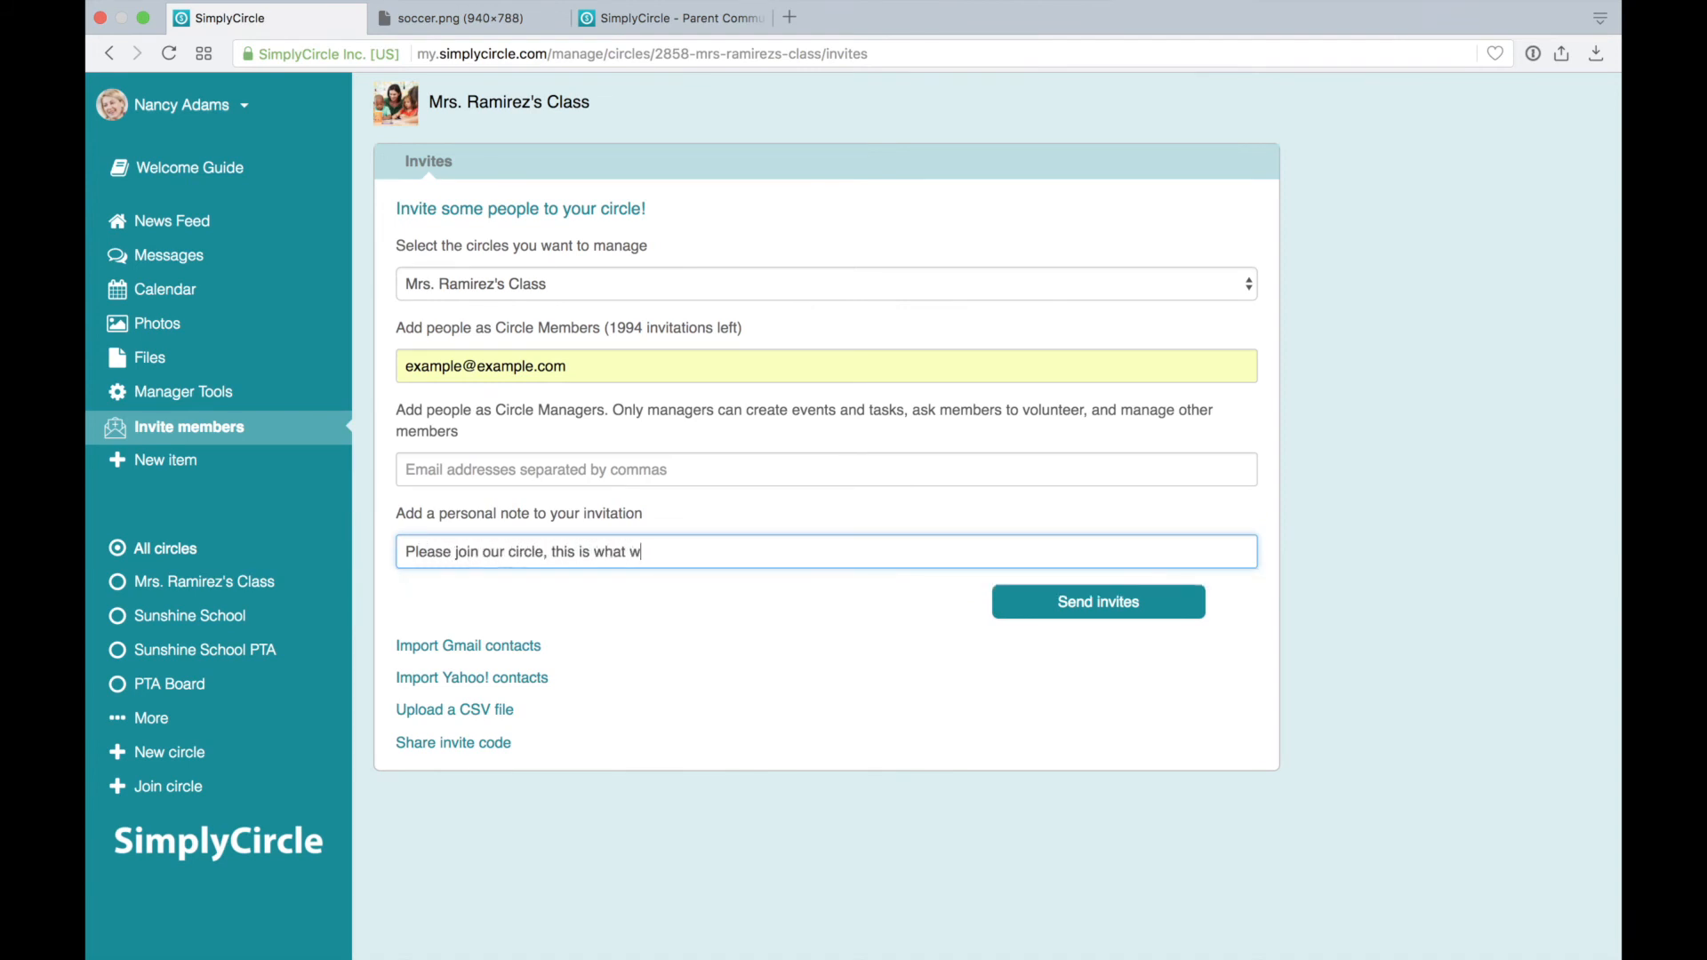
type("e'll be using this year!")
left_click(1107, 627)
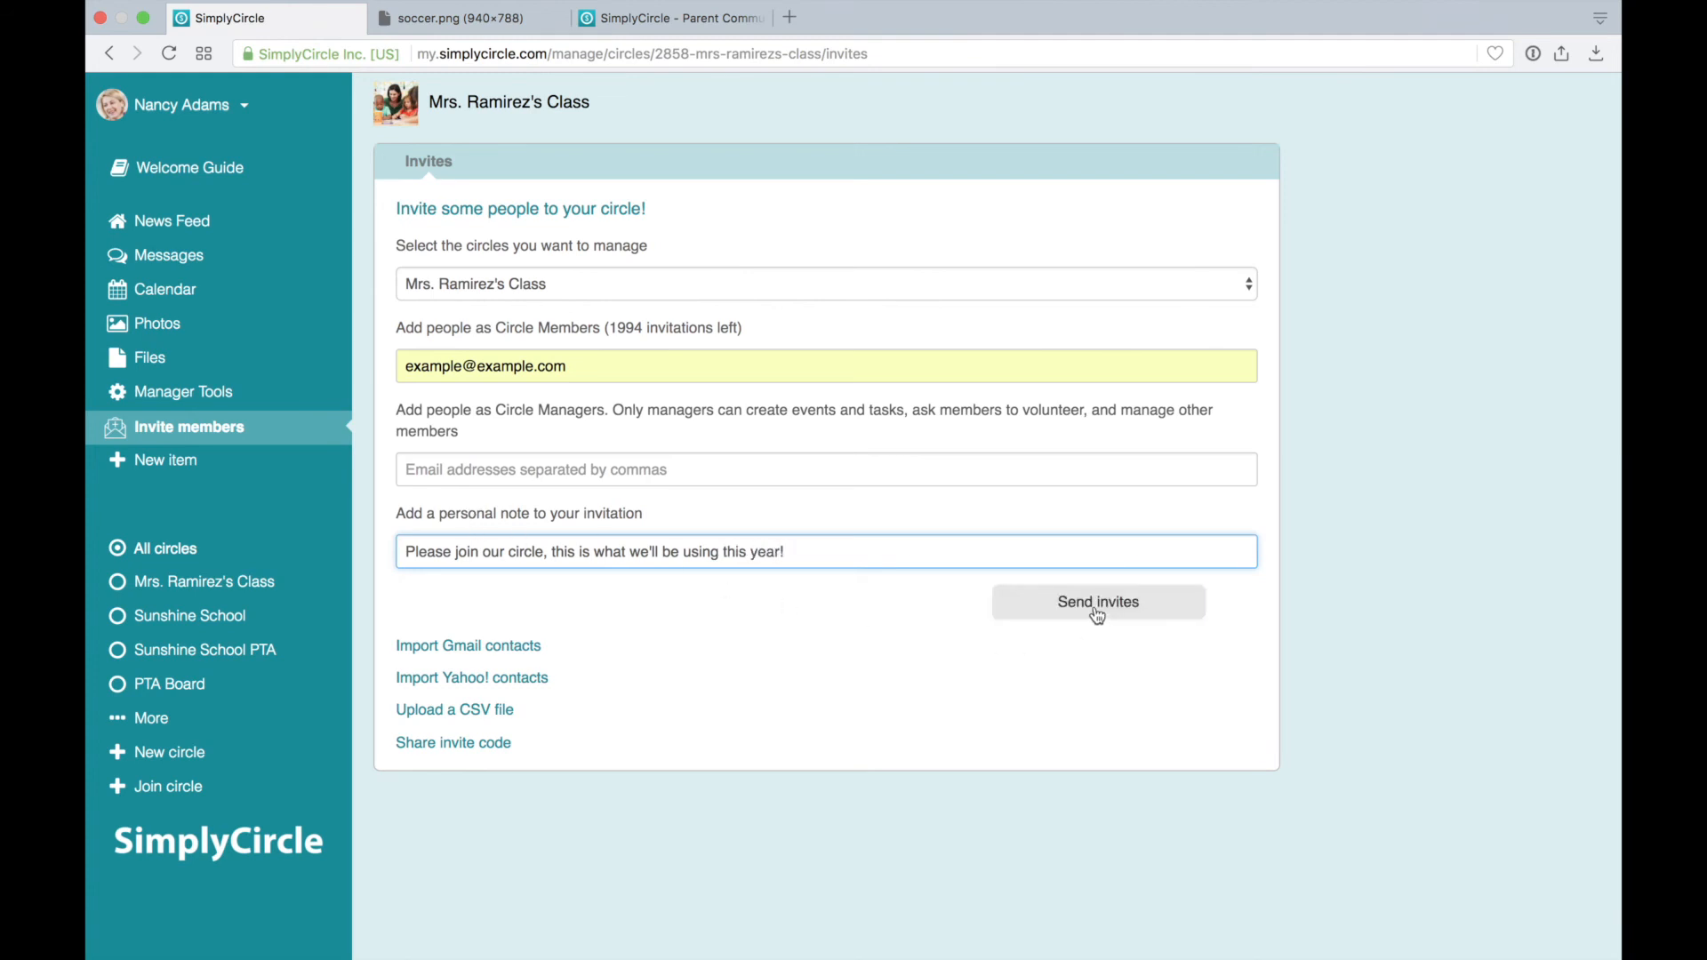
- Examine the other invitation options for Sunshine School, including the CSV file upload and the shareable invite code
left_click(153, 429)
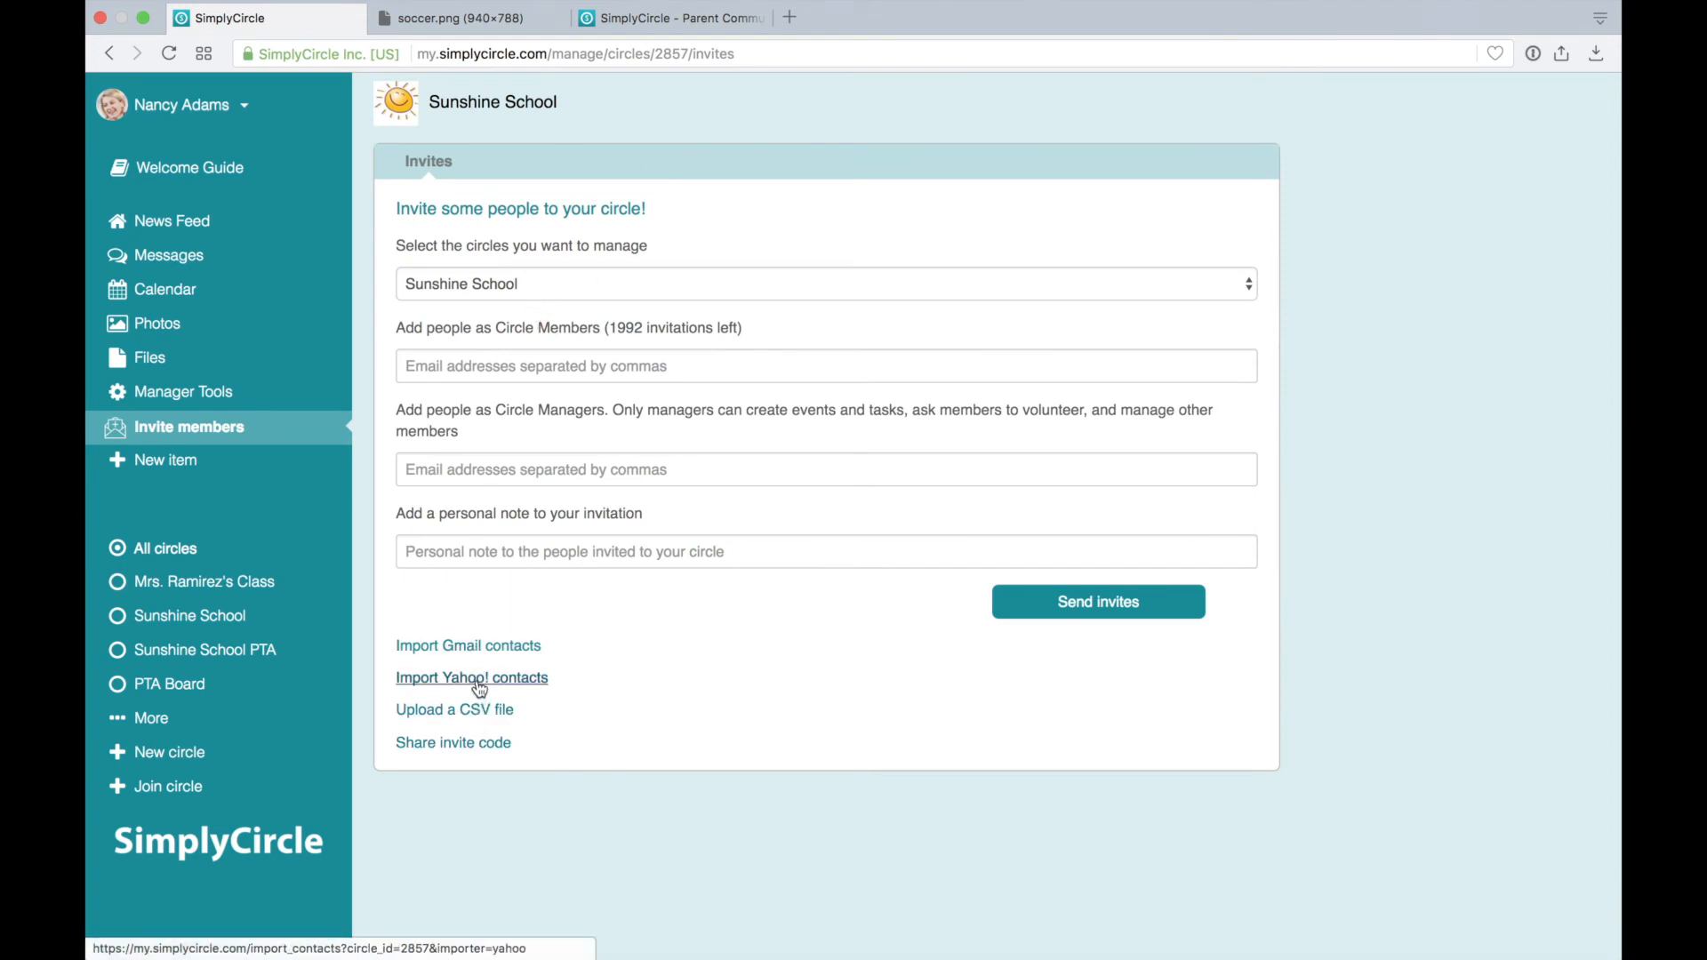
left_click(487, 711)
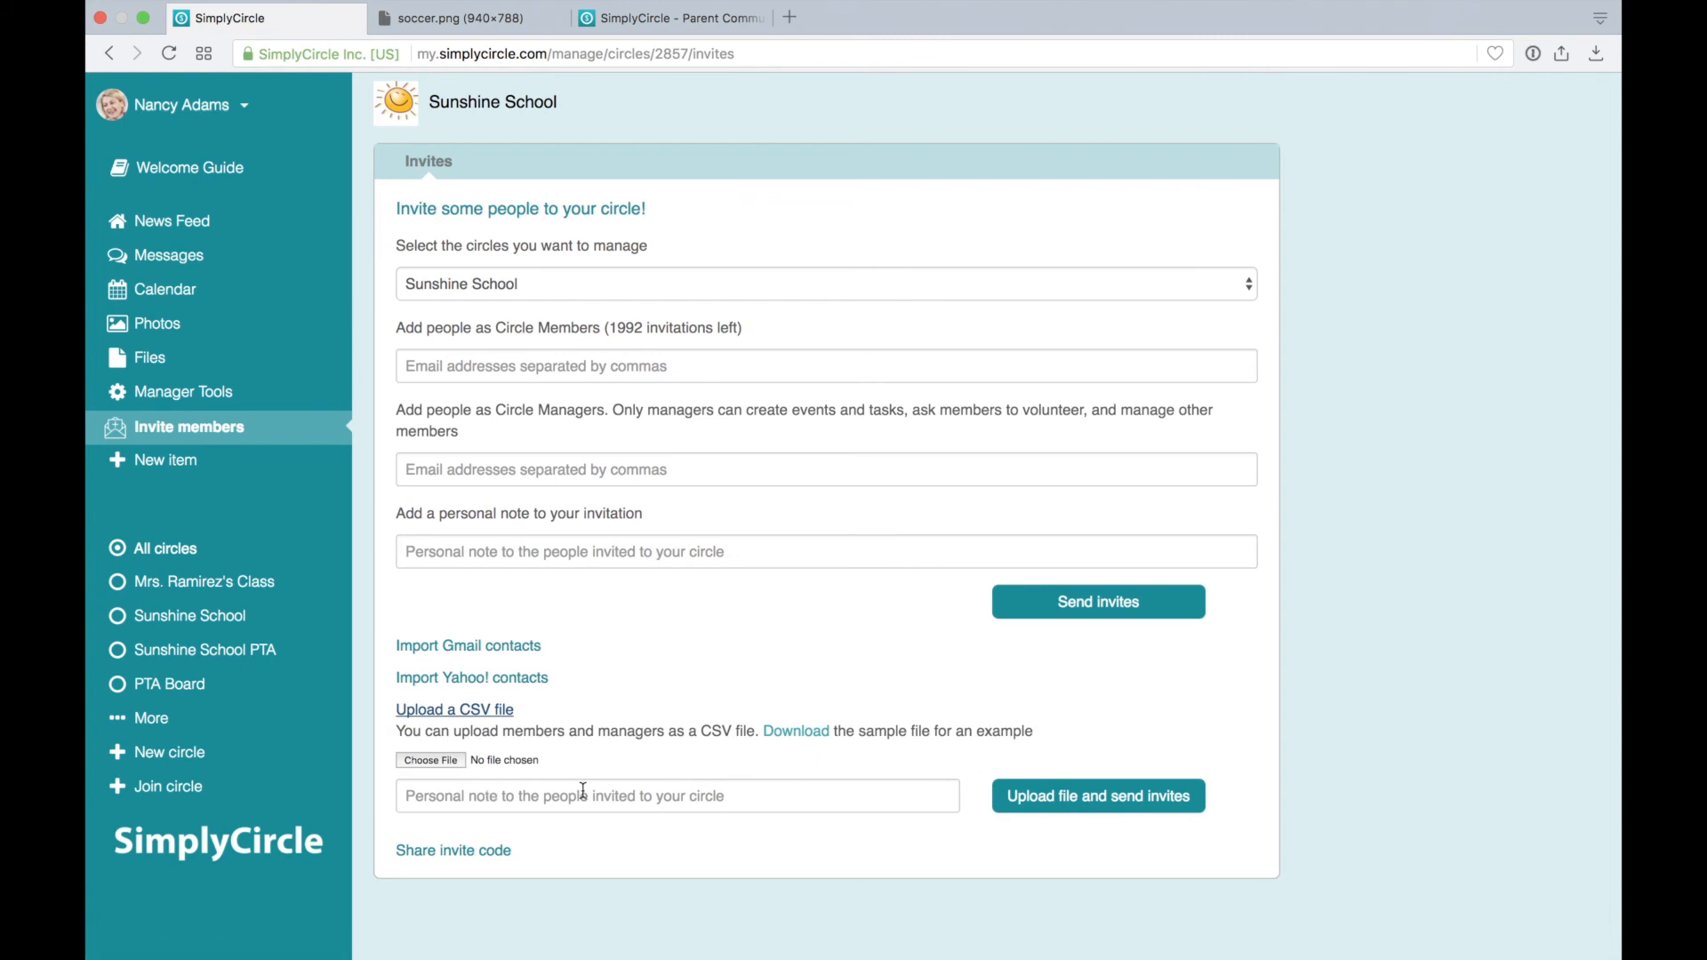
left_click(485, 855)
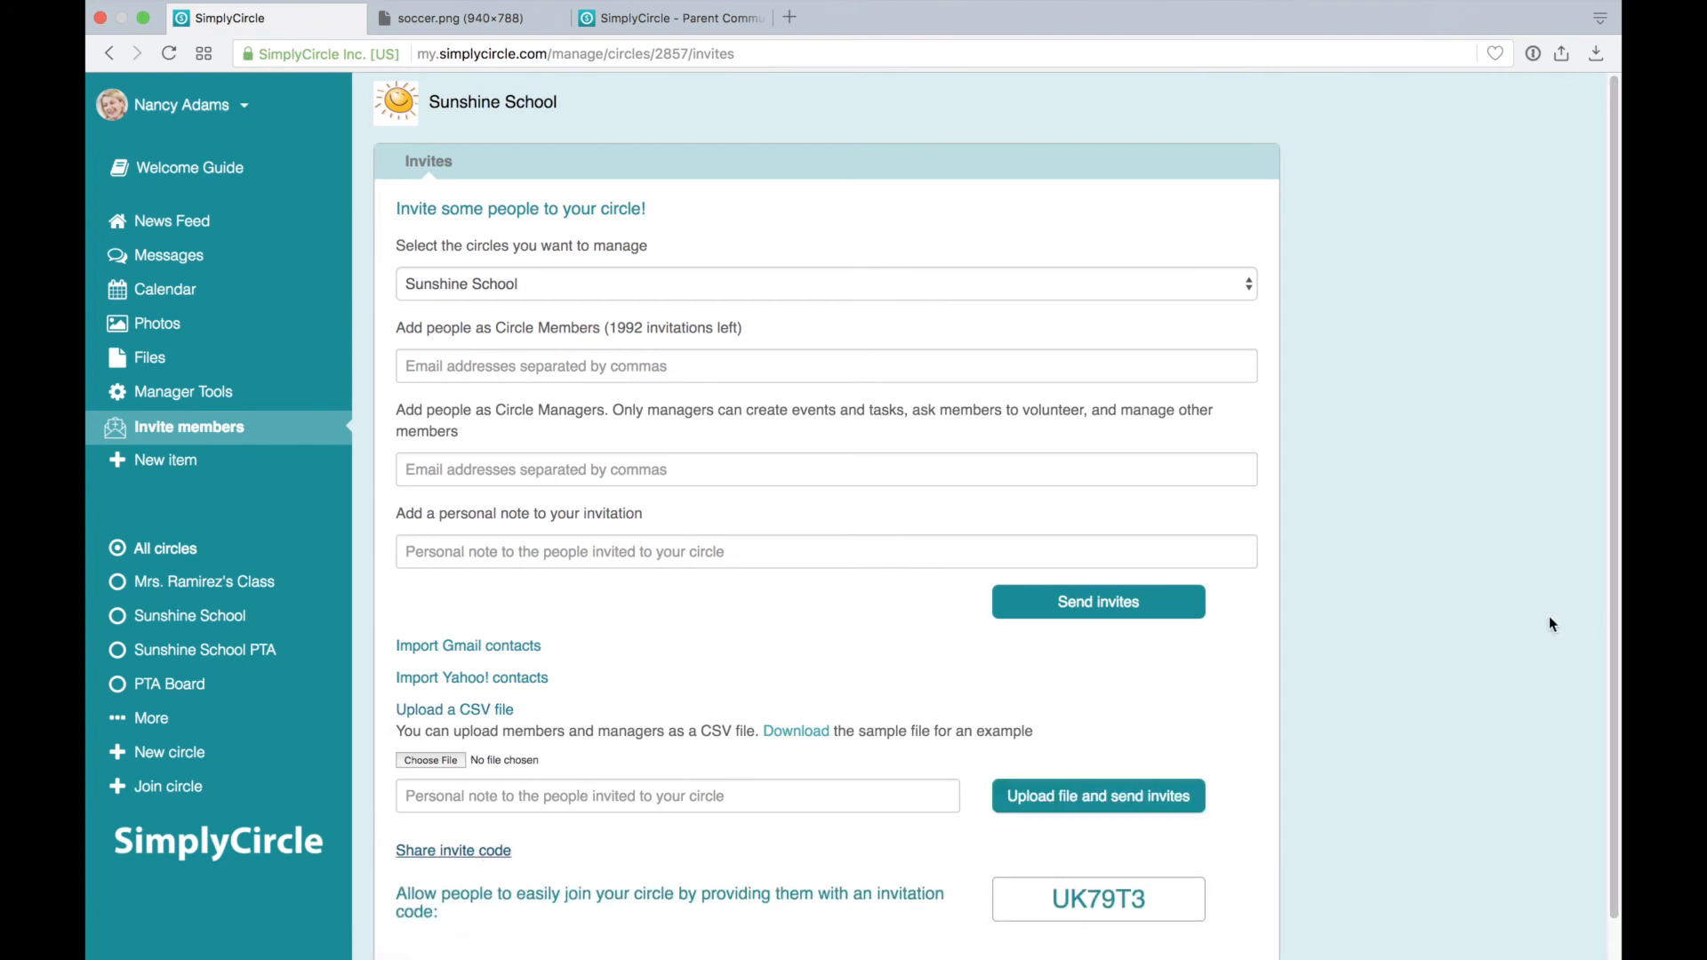
scroll(1549, 616, "down", 1)
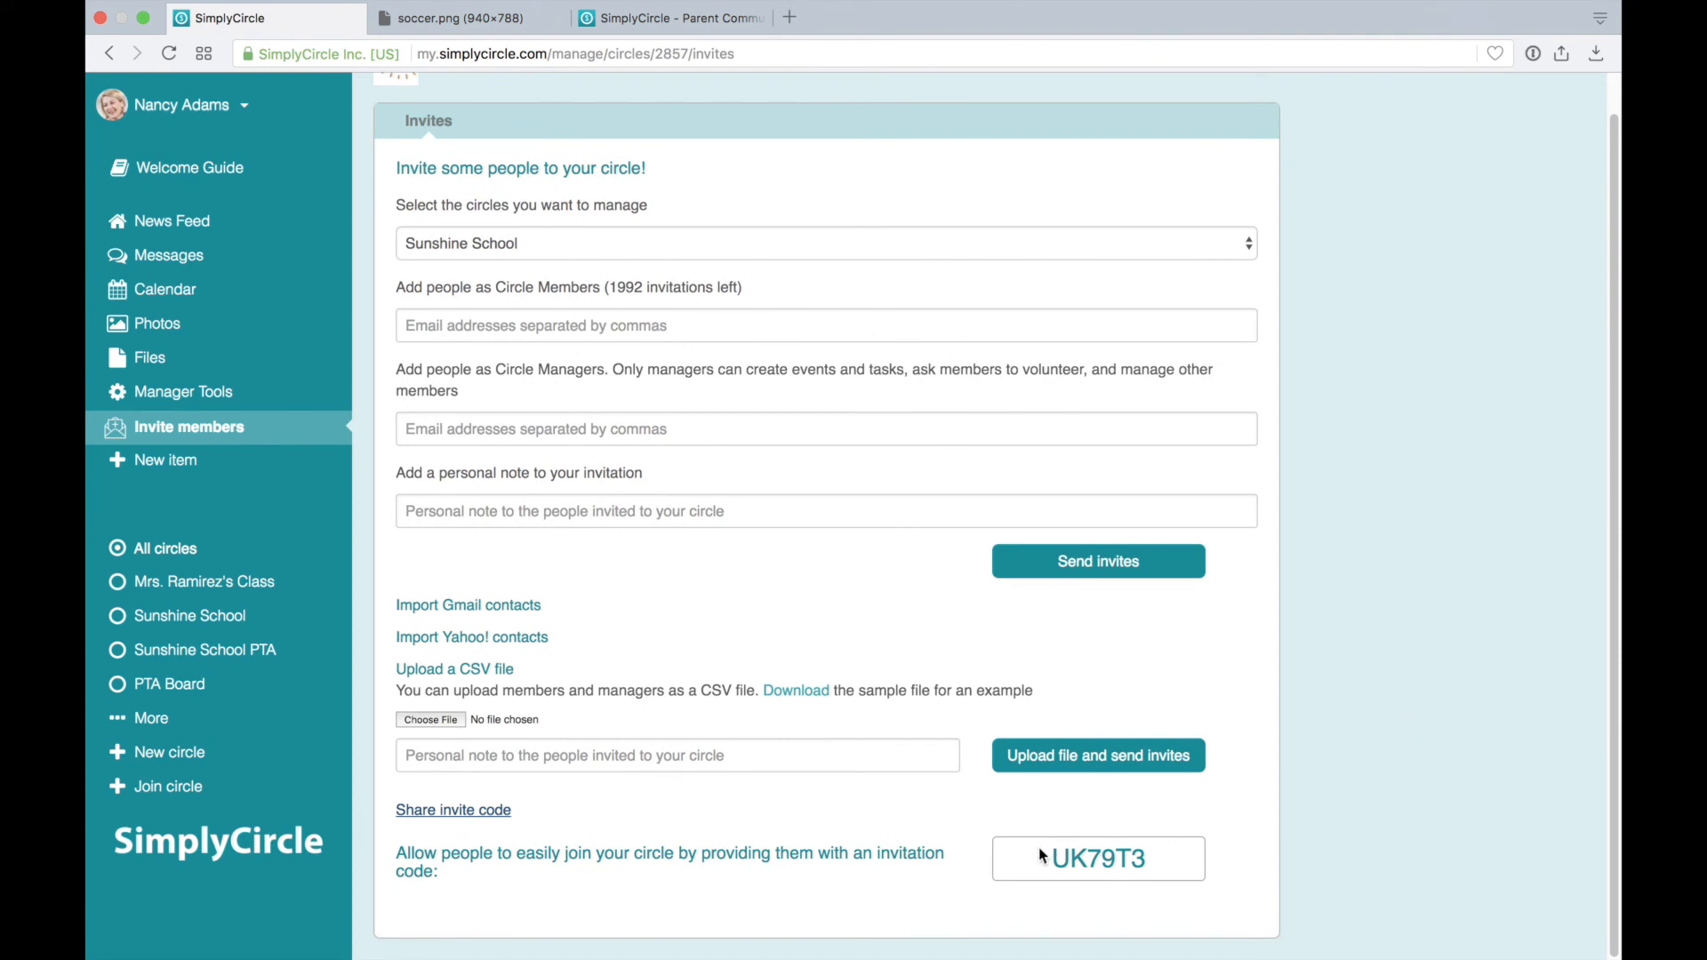
left_click_drag(1049, 857, 1149, 862)
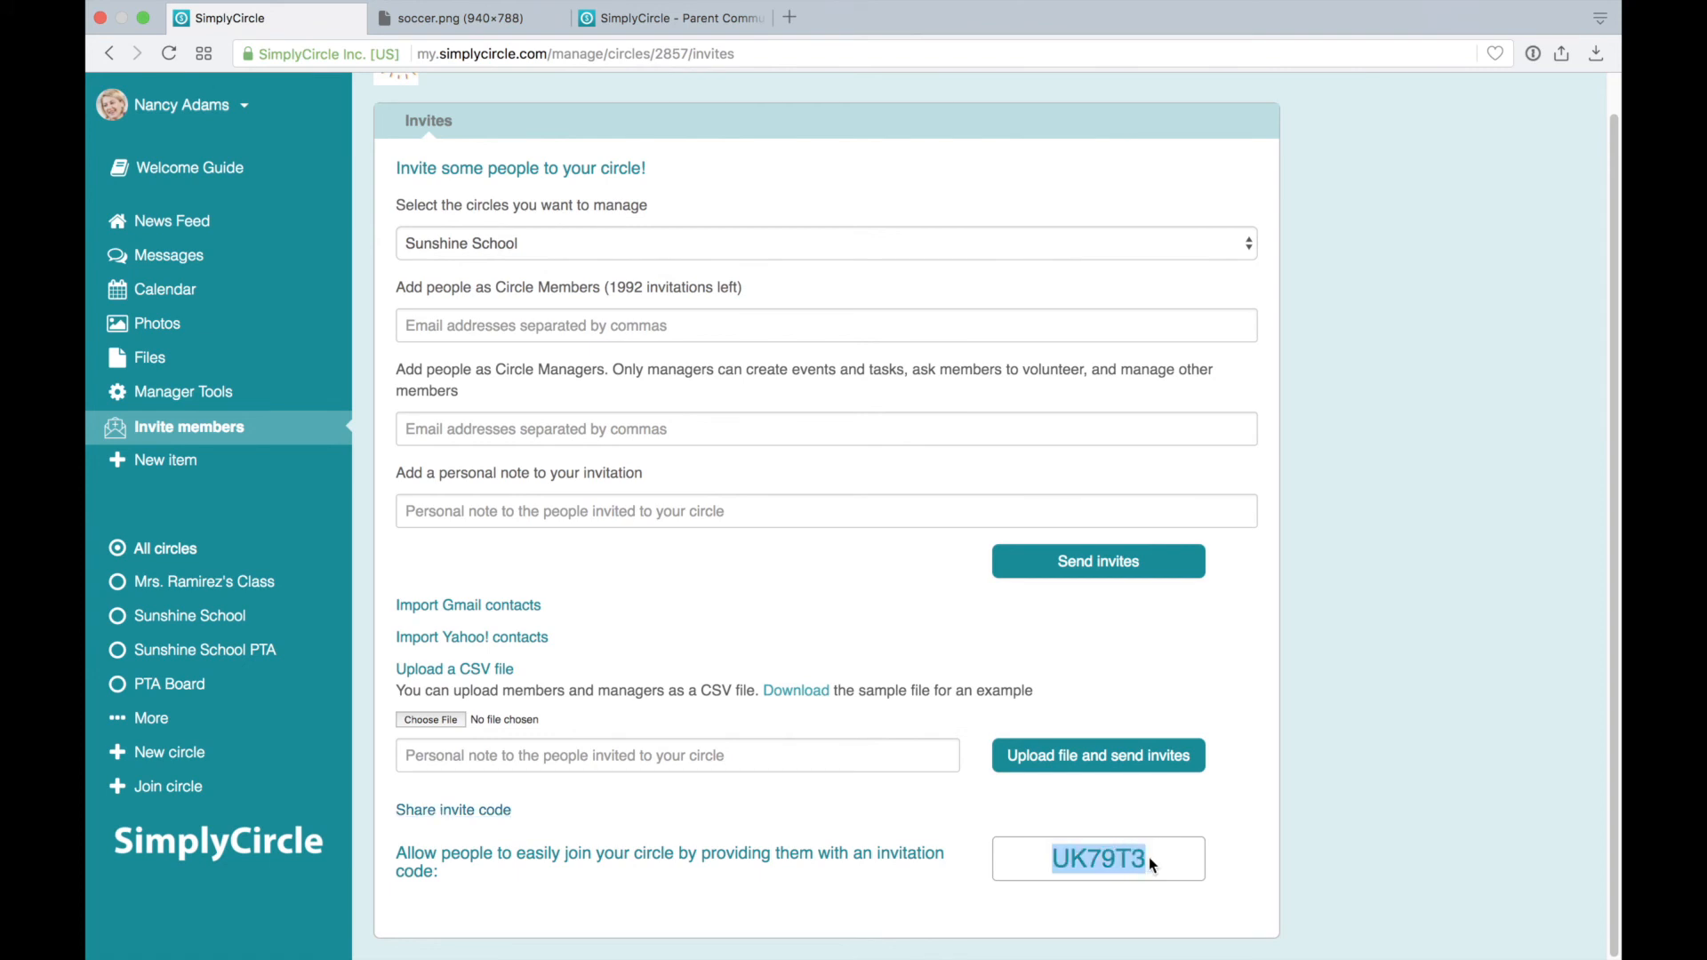
left_click(1321, 788)
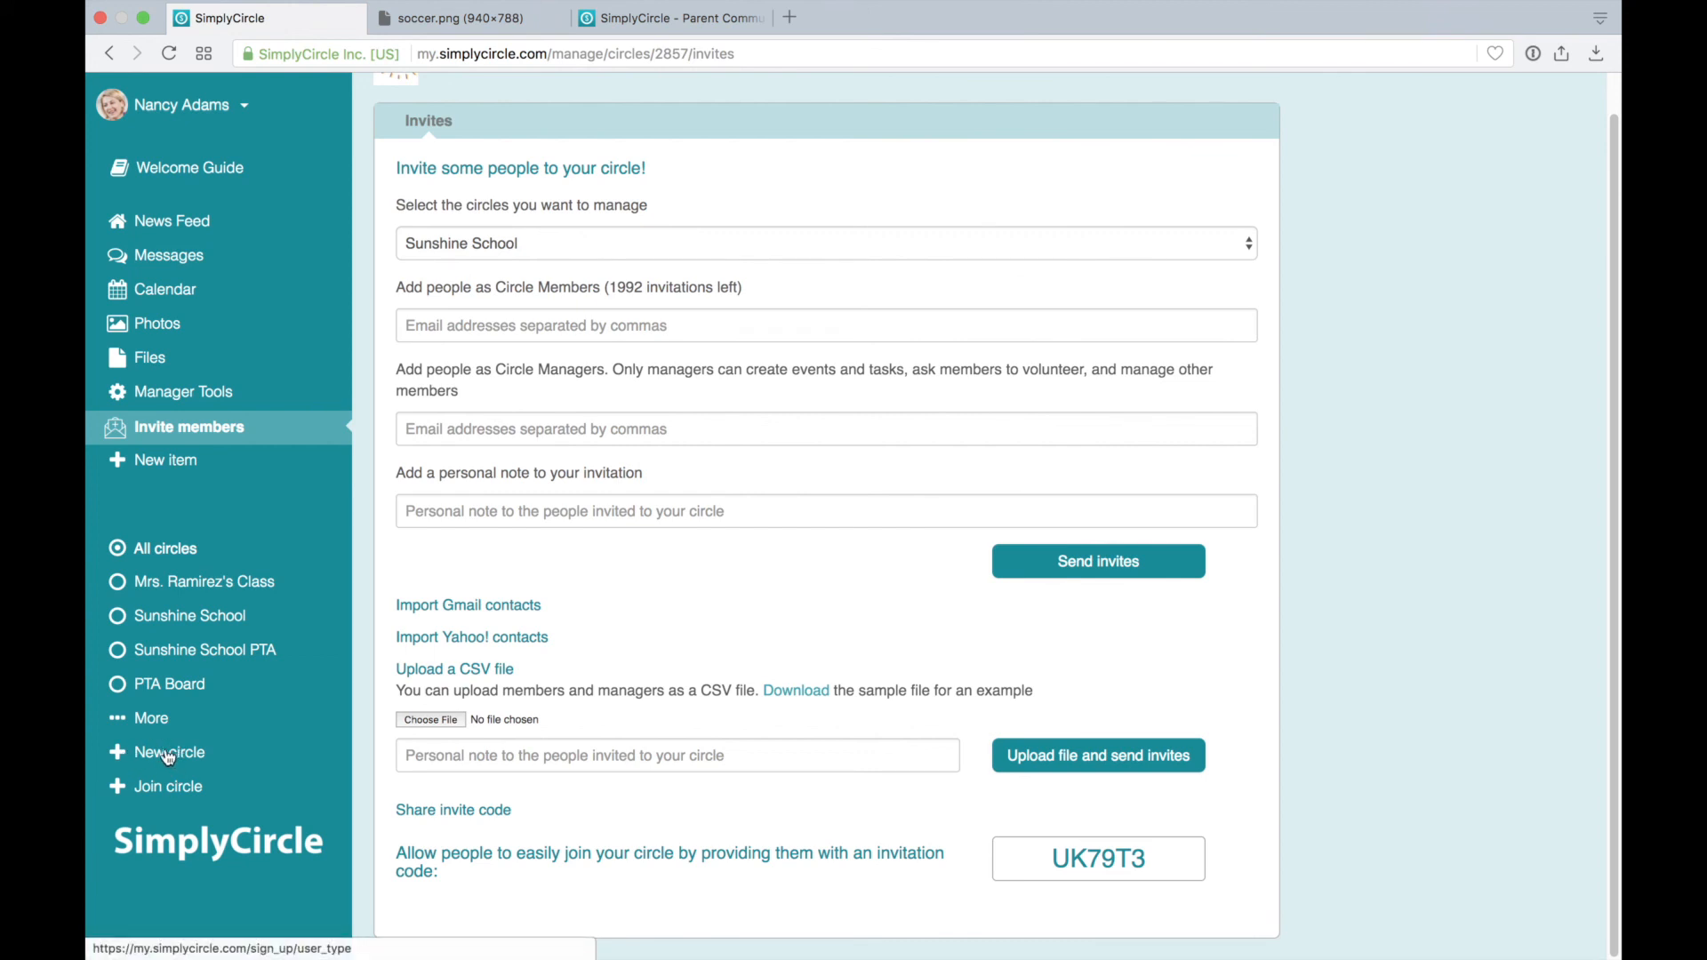
- Start a new class circle, name it after the teacher, and set its grade level to 2nd grade
left_click(125, 756)
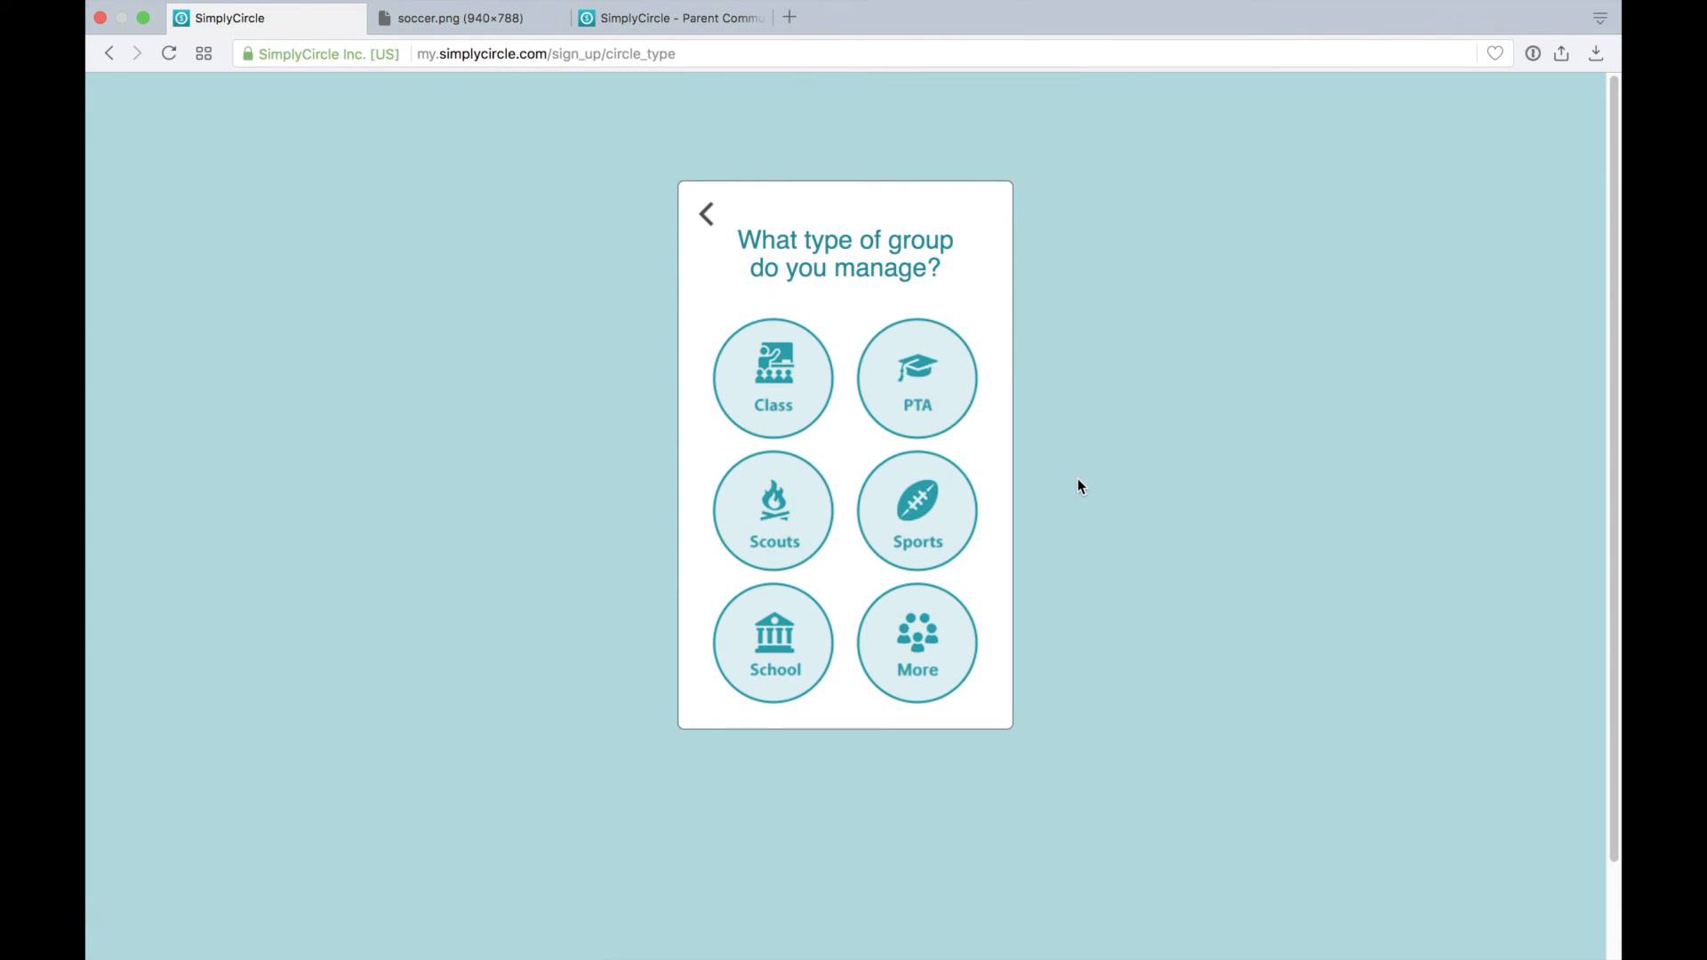
left_click(786, 391)
type("Ms. Lee's circle")
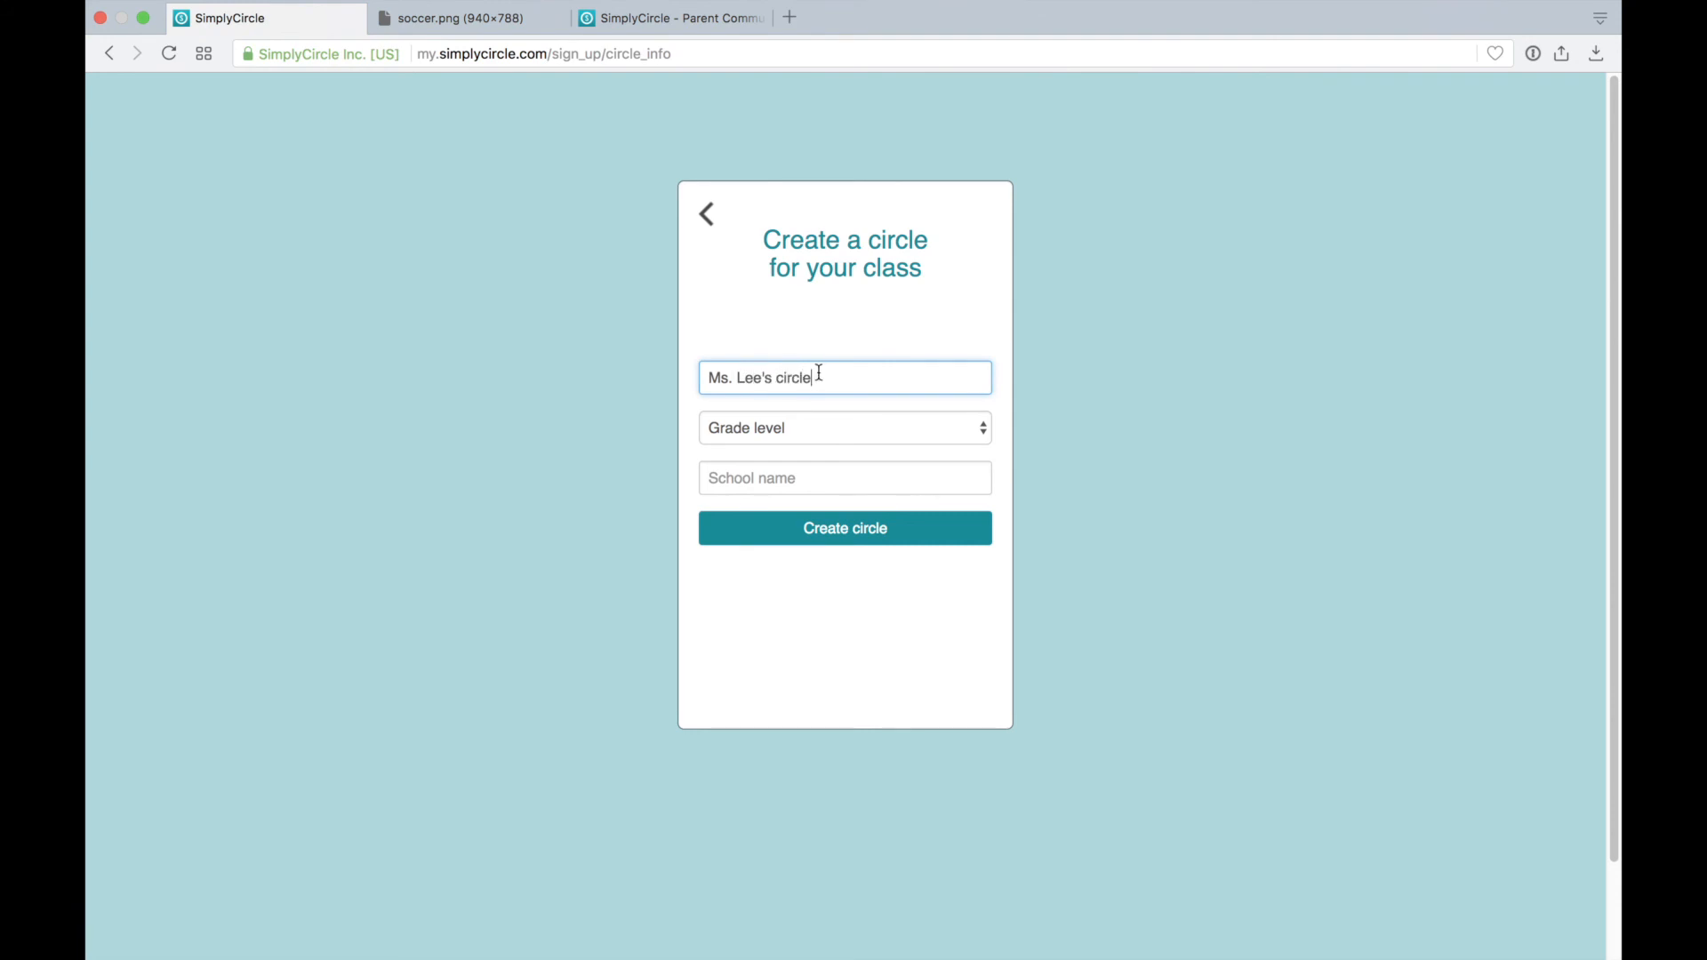
left_click(823, 427)
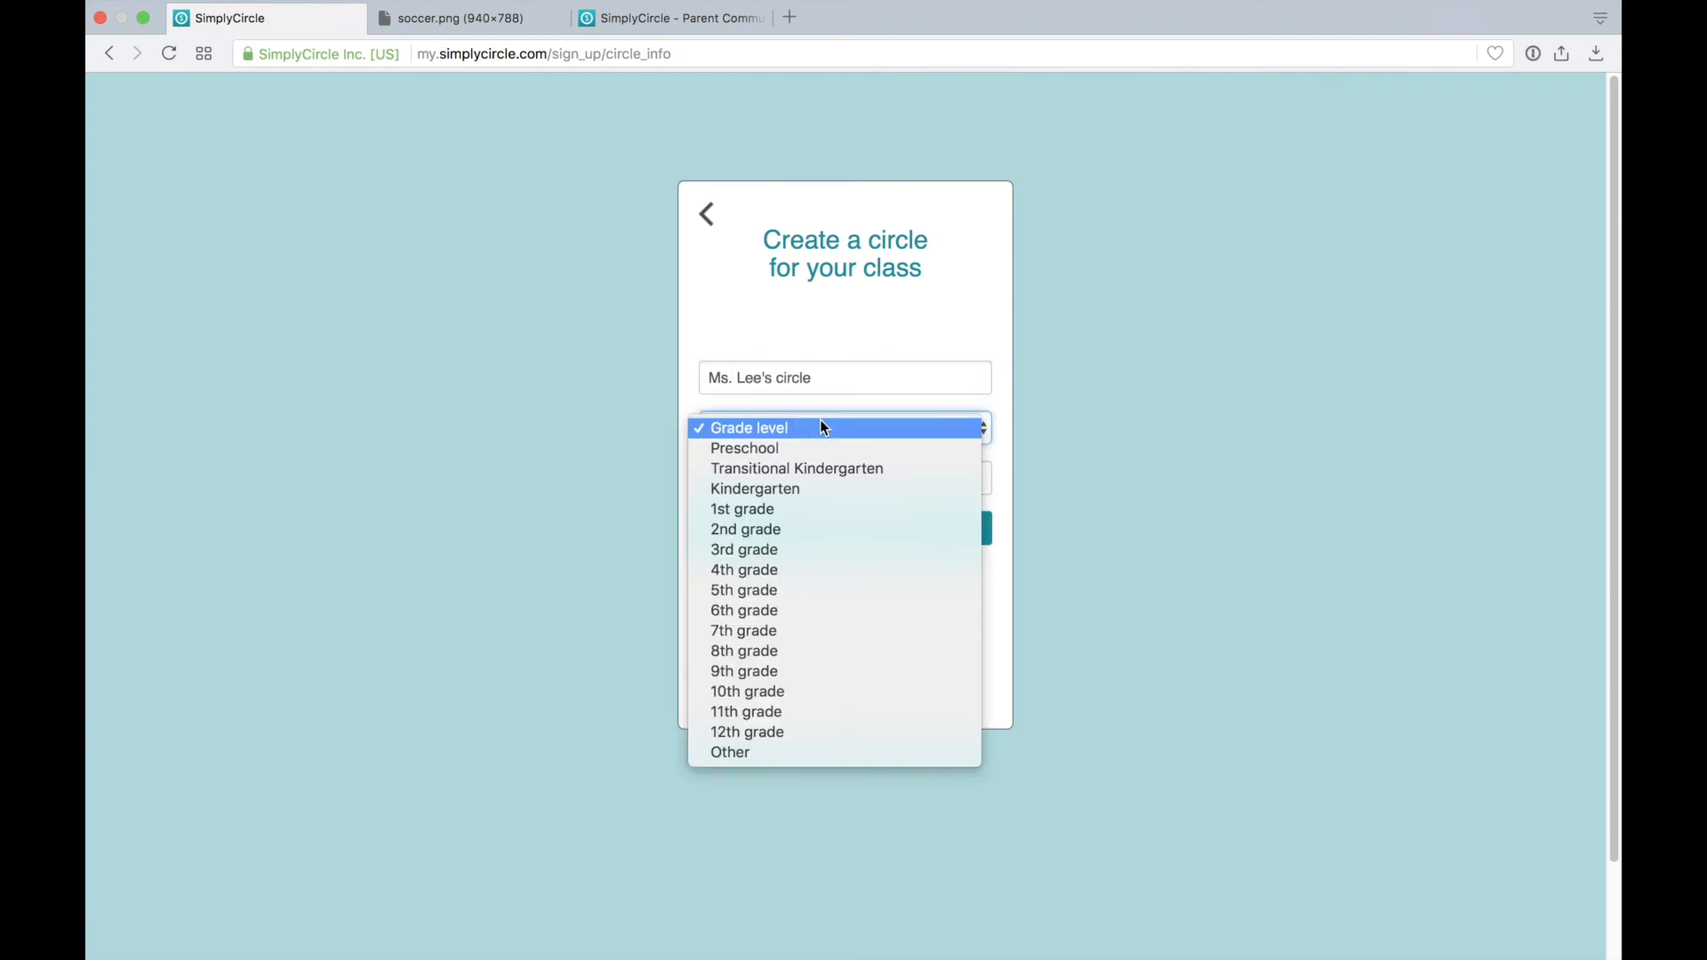
left_click(792, 531)
- Choose Sunshine School (0000) as the school and create the circle, skipping the logo upload and invitation code pages
left_click(779, 476)
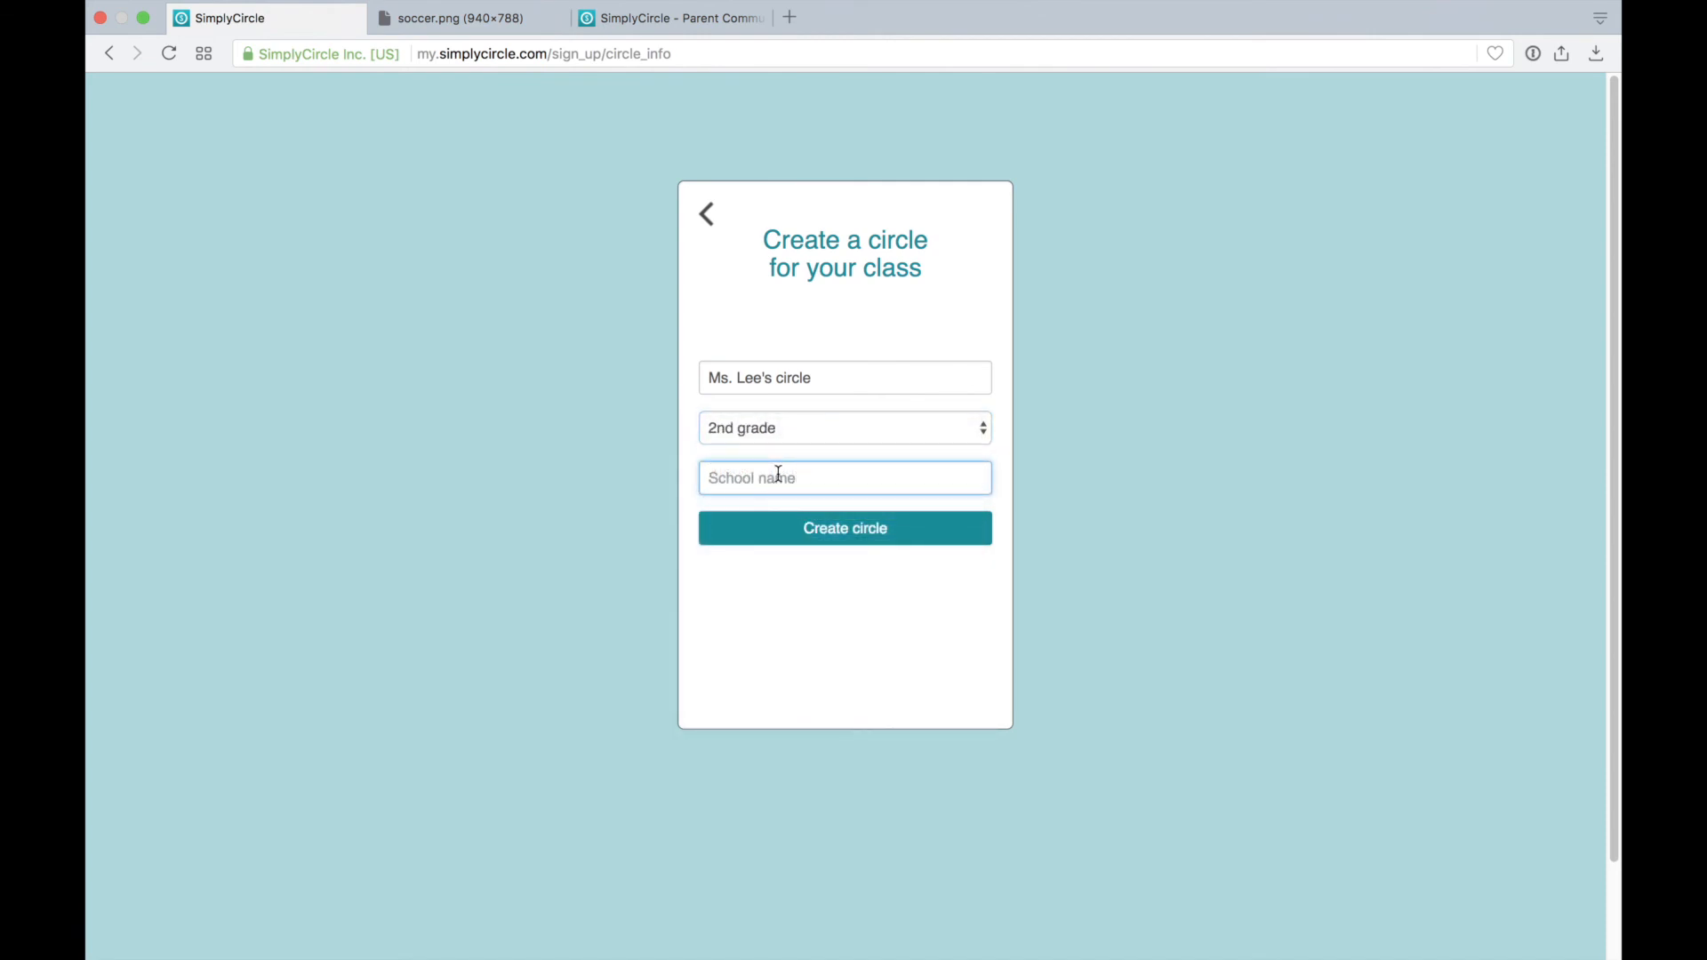
type("Sunshine schoo")
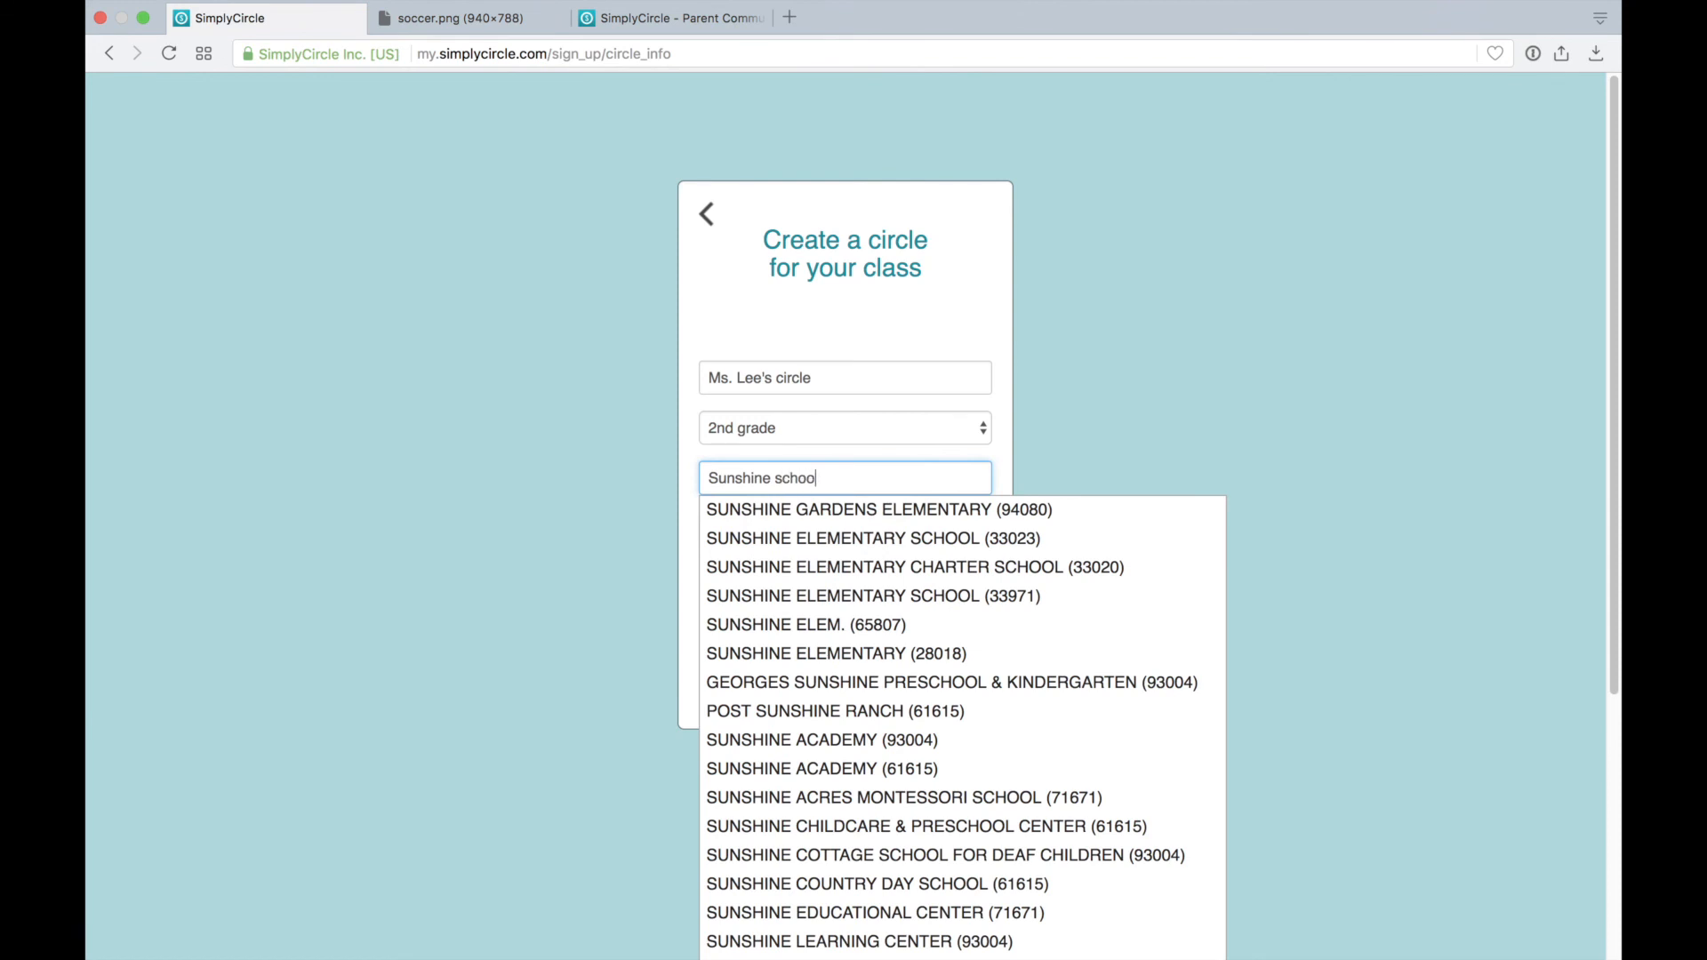
type("l")
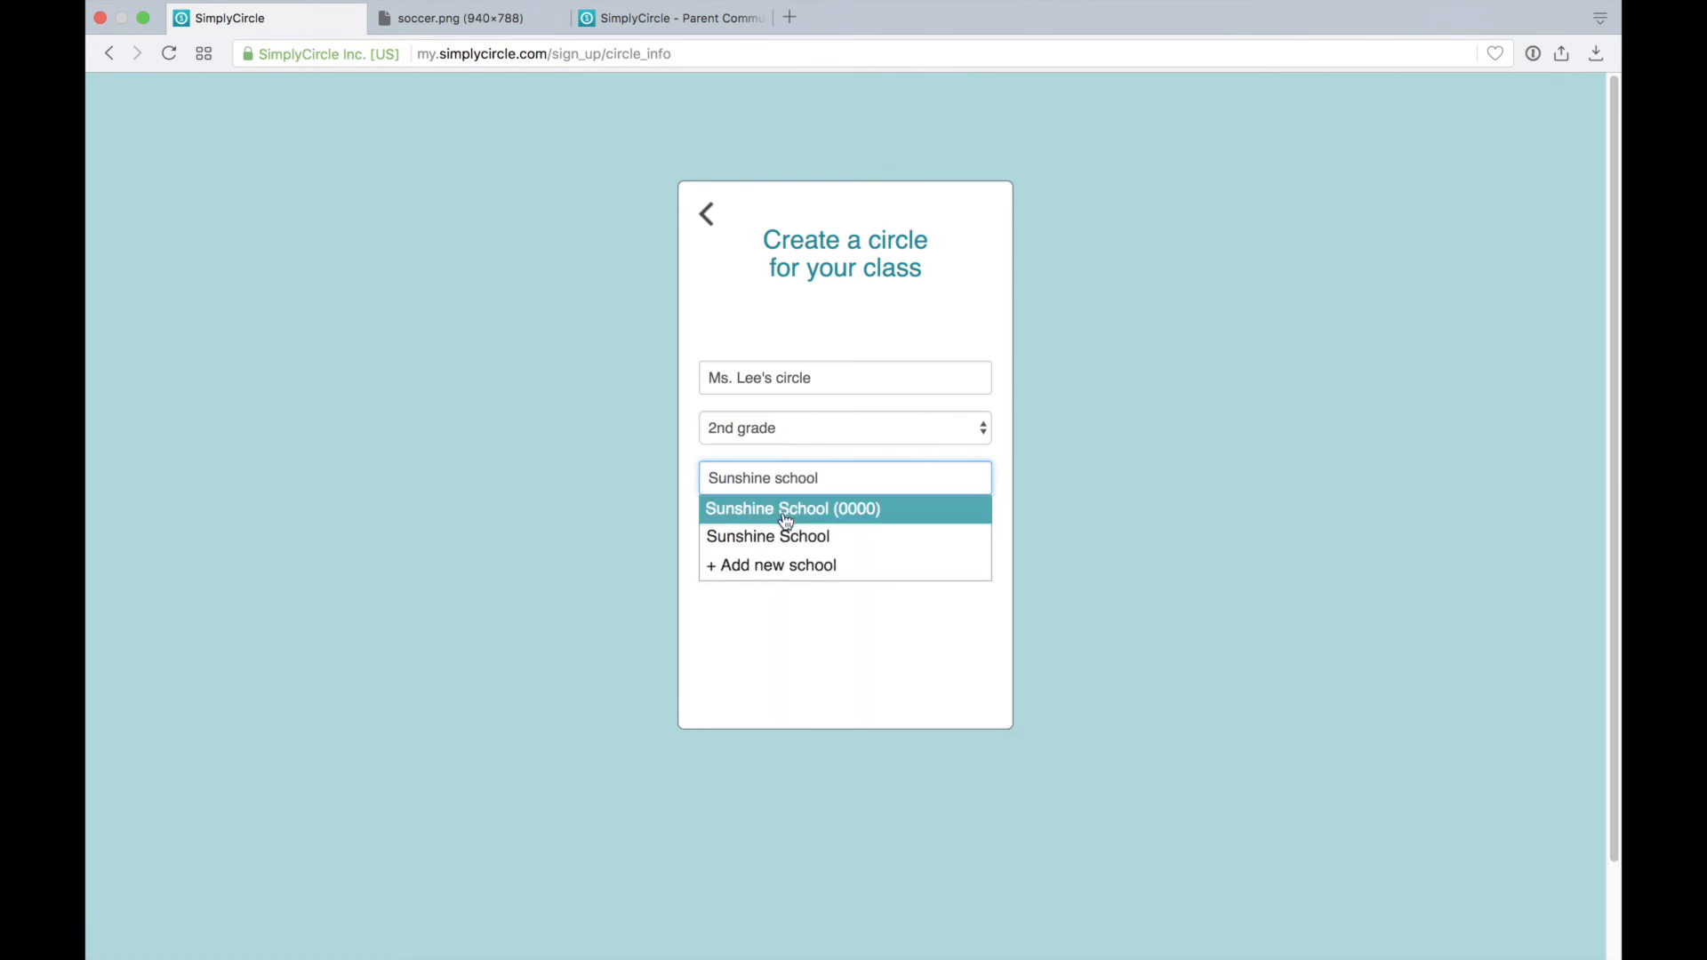
left_click(784, 514)
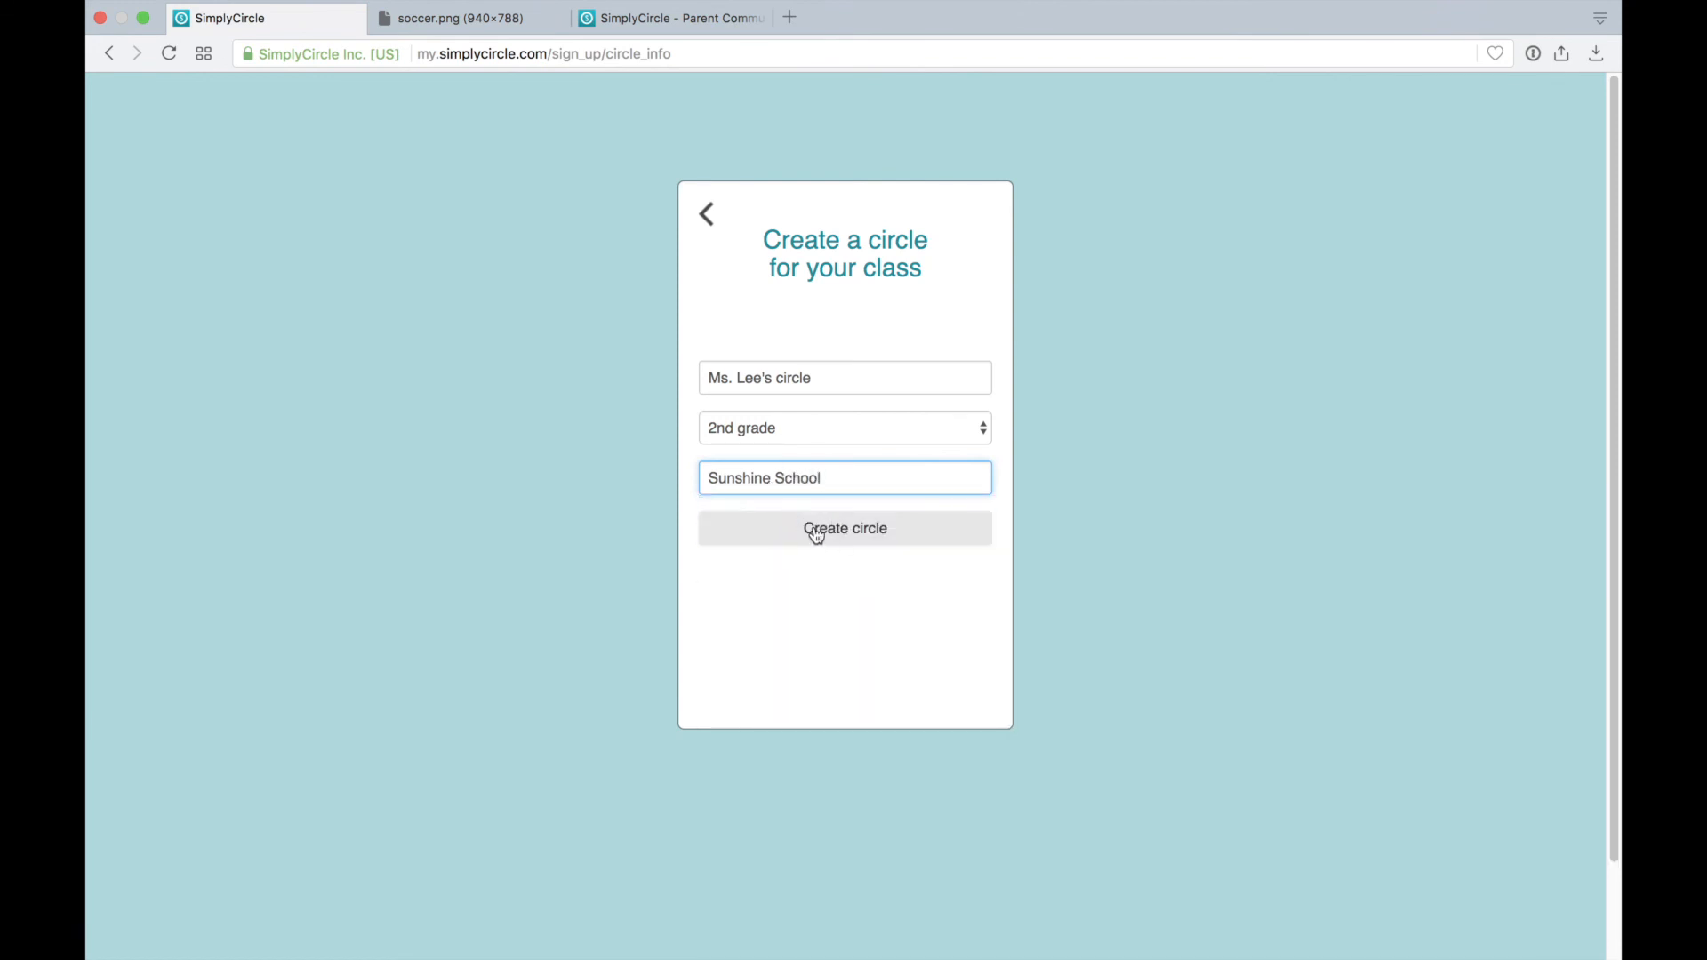
left_click(813, 533)
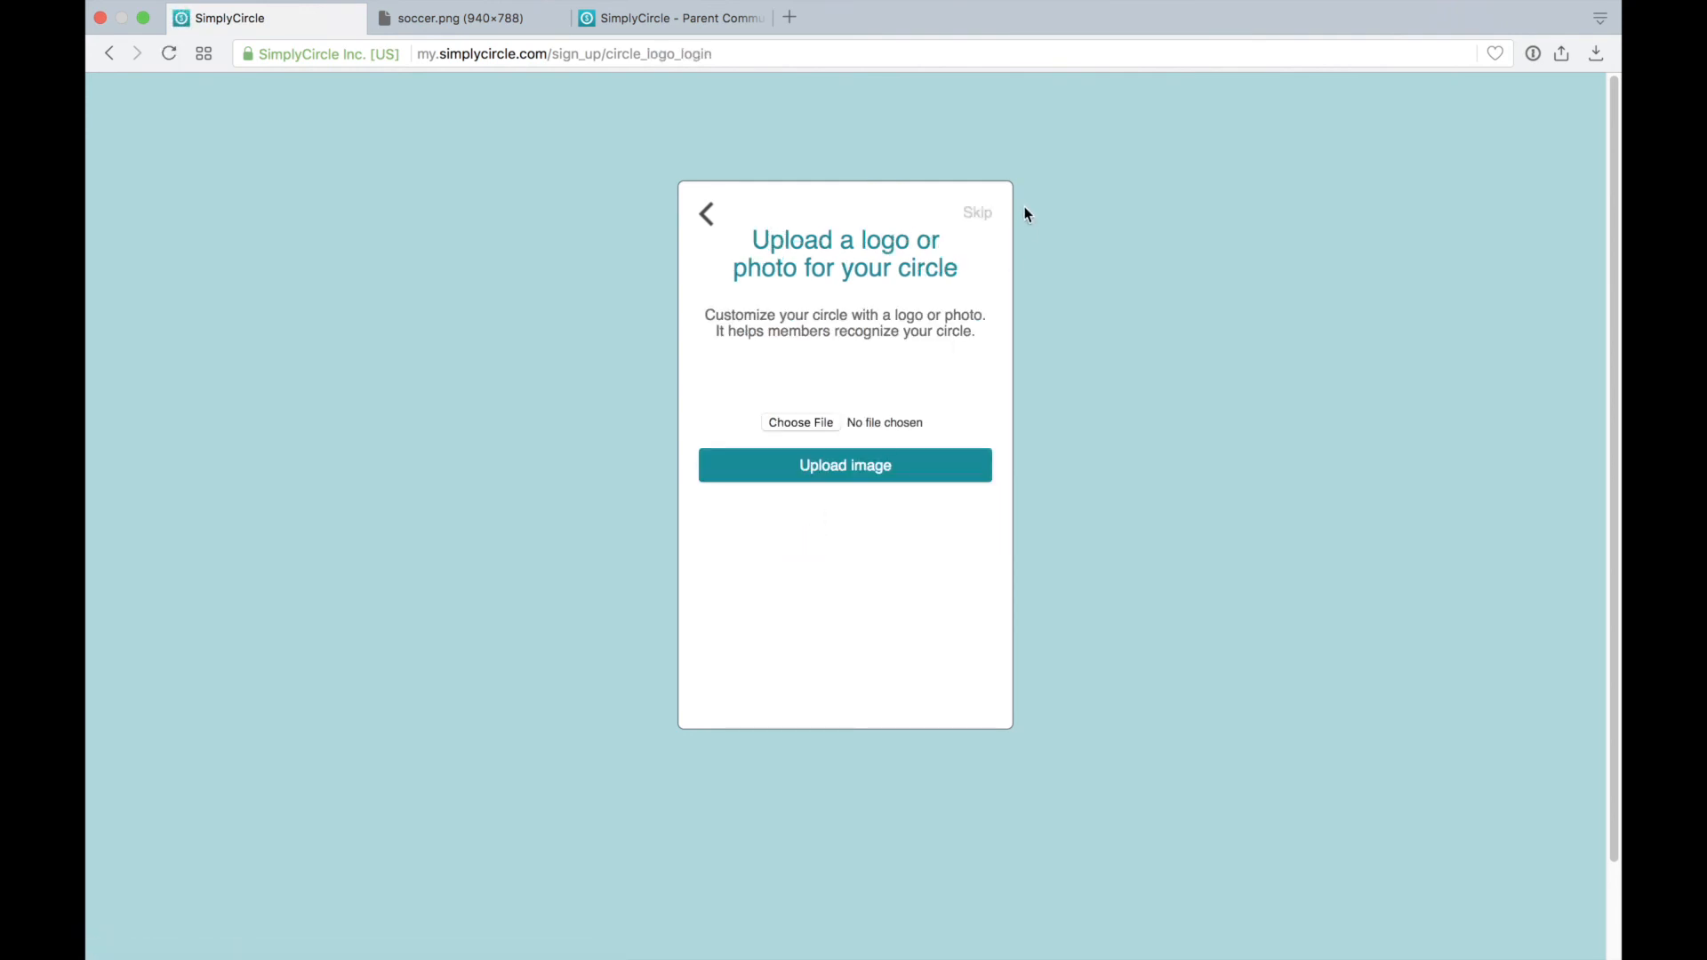
left_click(979, 222)
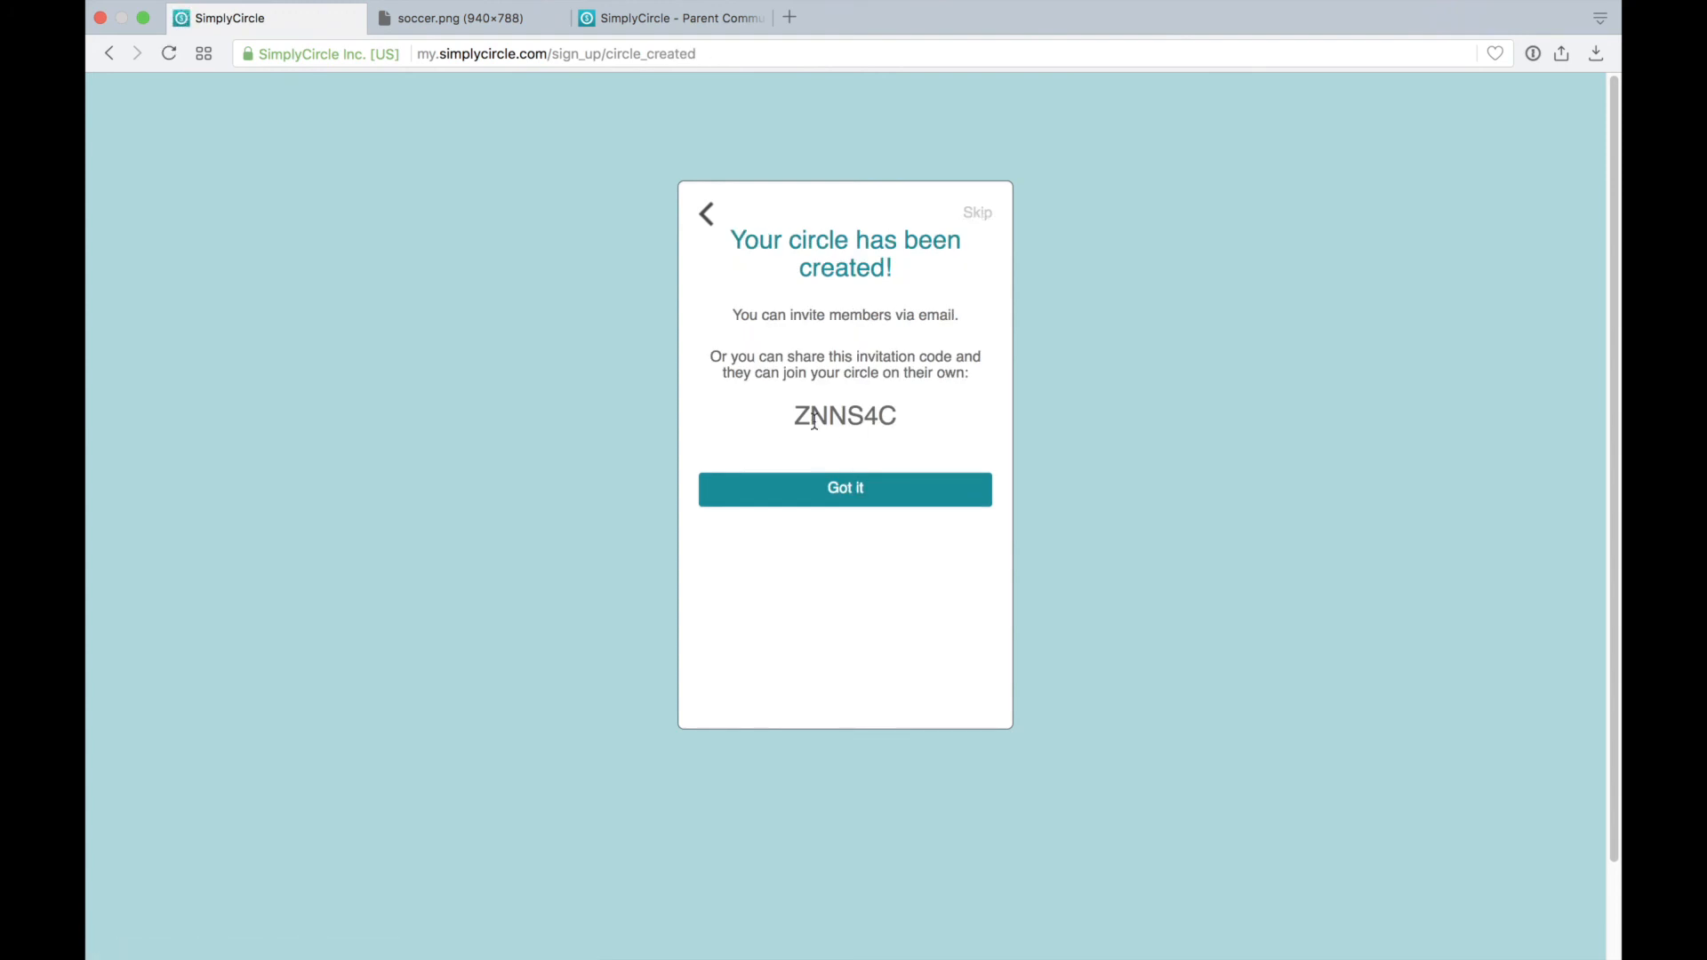
left_click(977, 217)
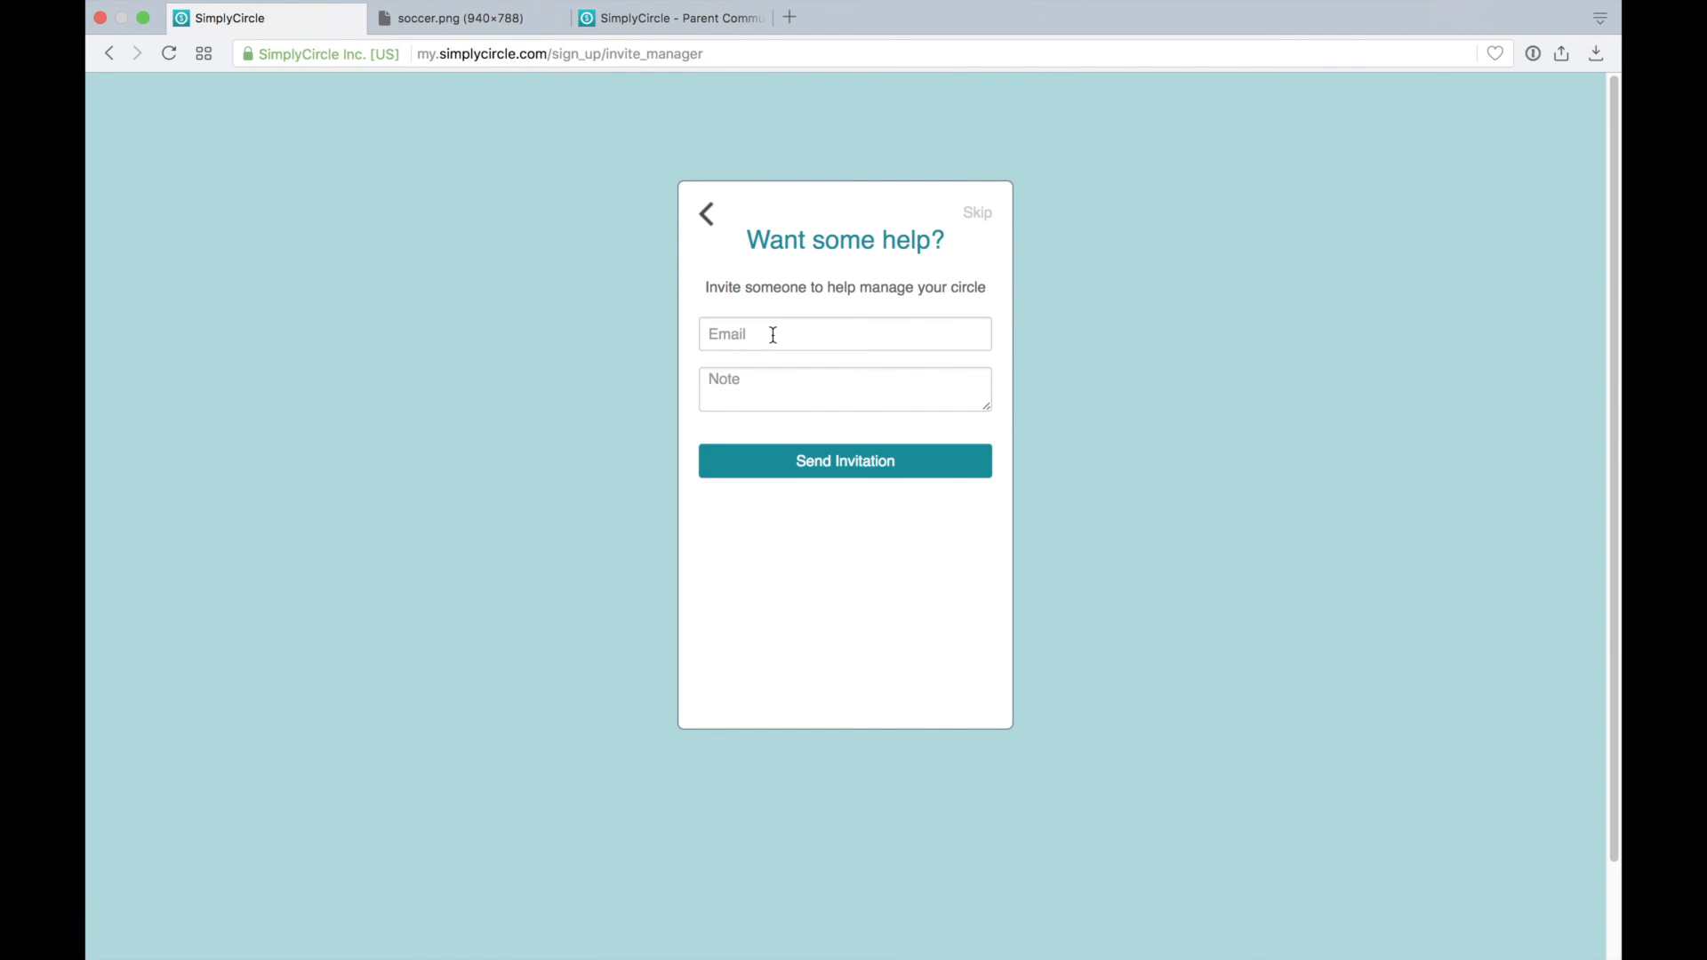
- Invite a helper by email with the note "Please join me as a co-manager", and share the prefilled welcome message with circle members
left_click(774, 336)
type("m")
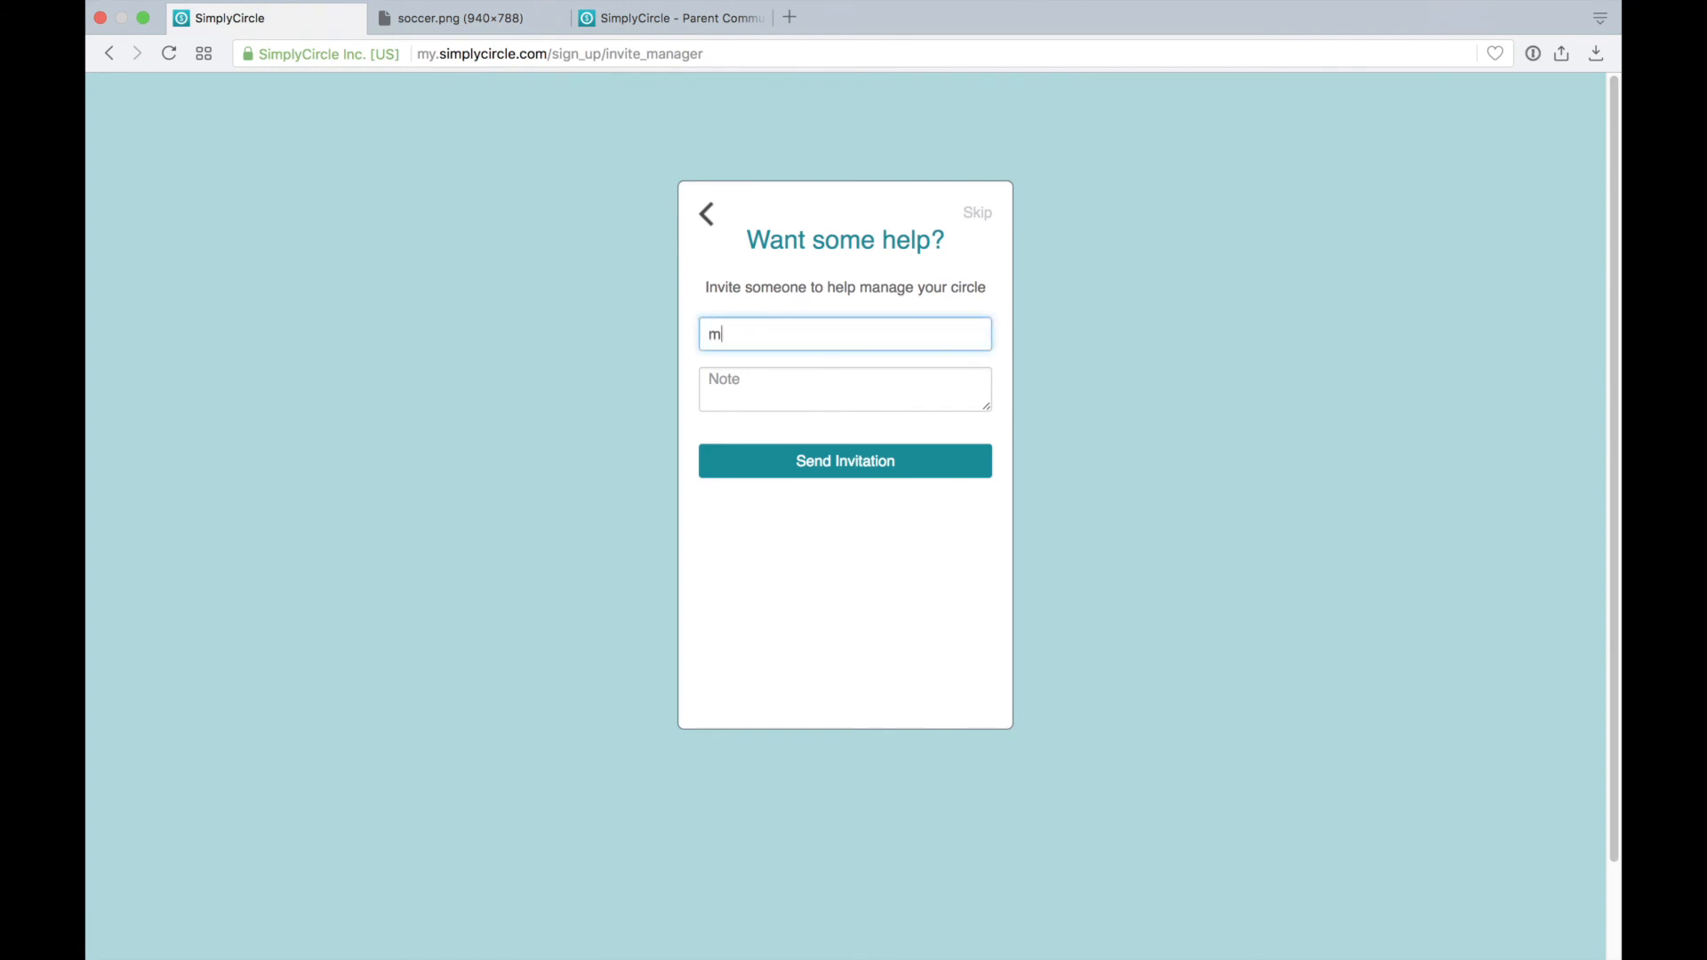
type("anager@example.com")
left_click(749, 397)
type("Please join me as a co-manager")
left_click(781, 461)
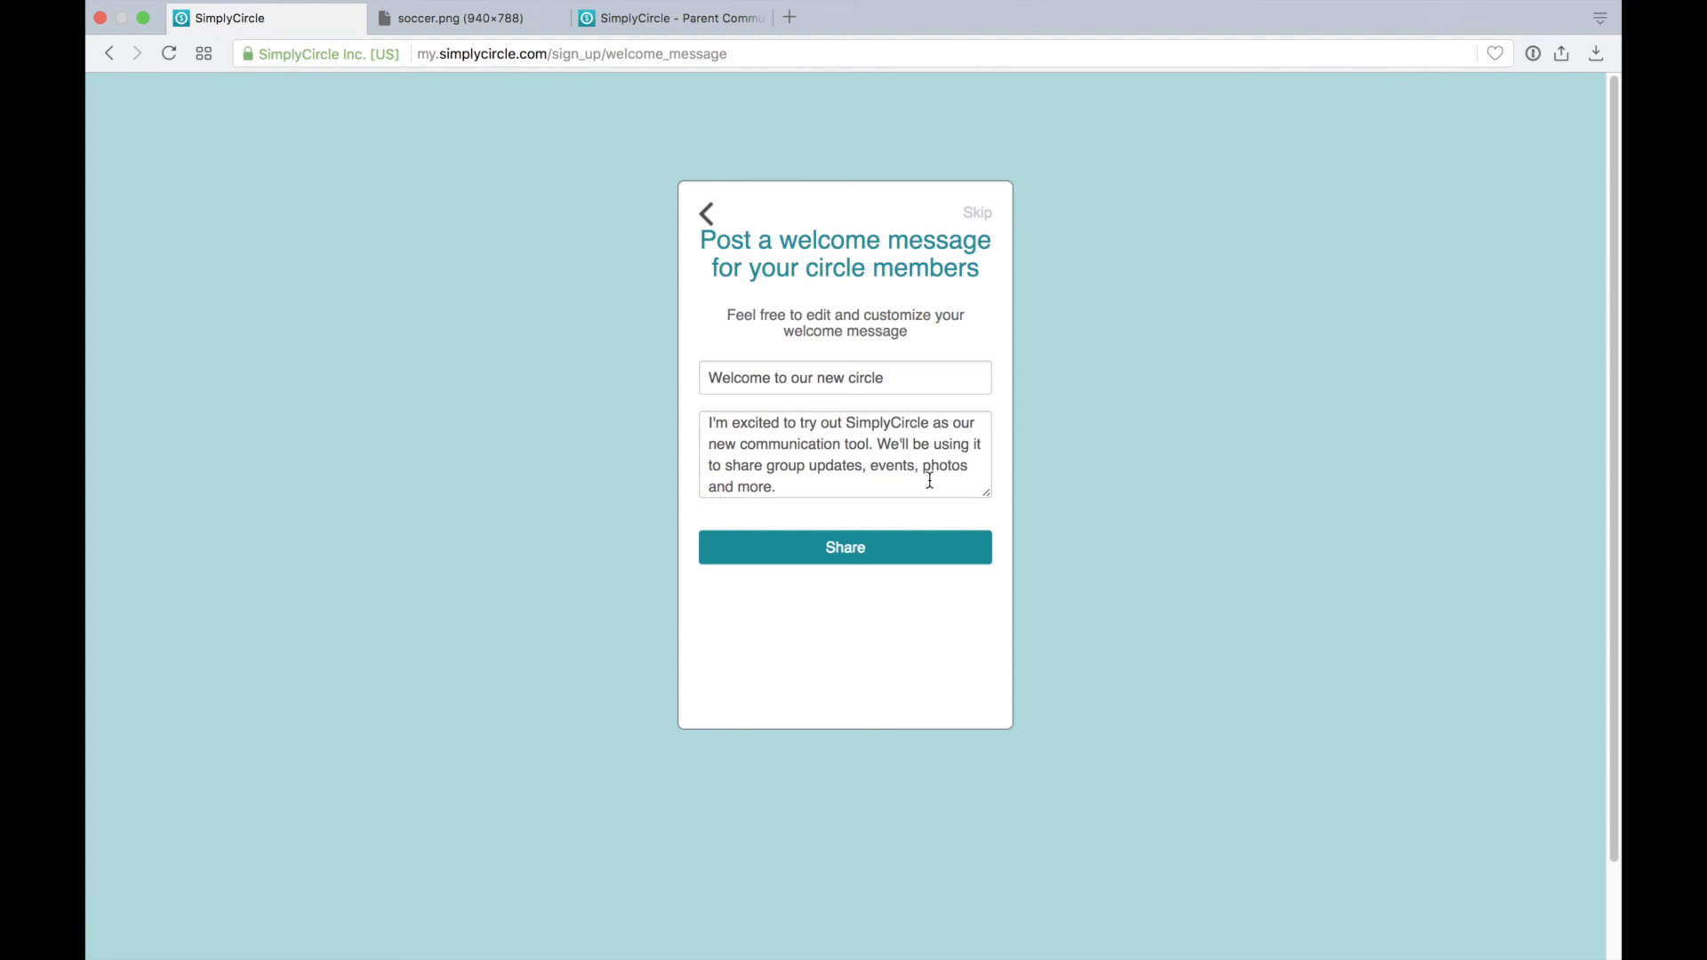
left_click(885, 552)
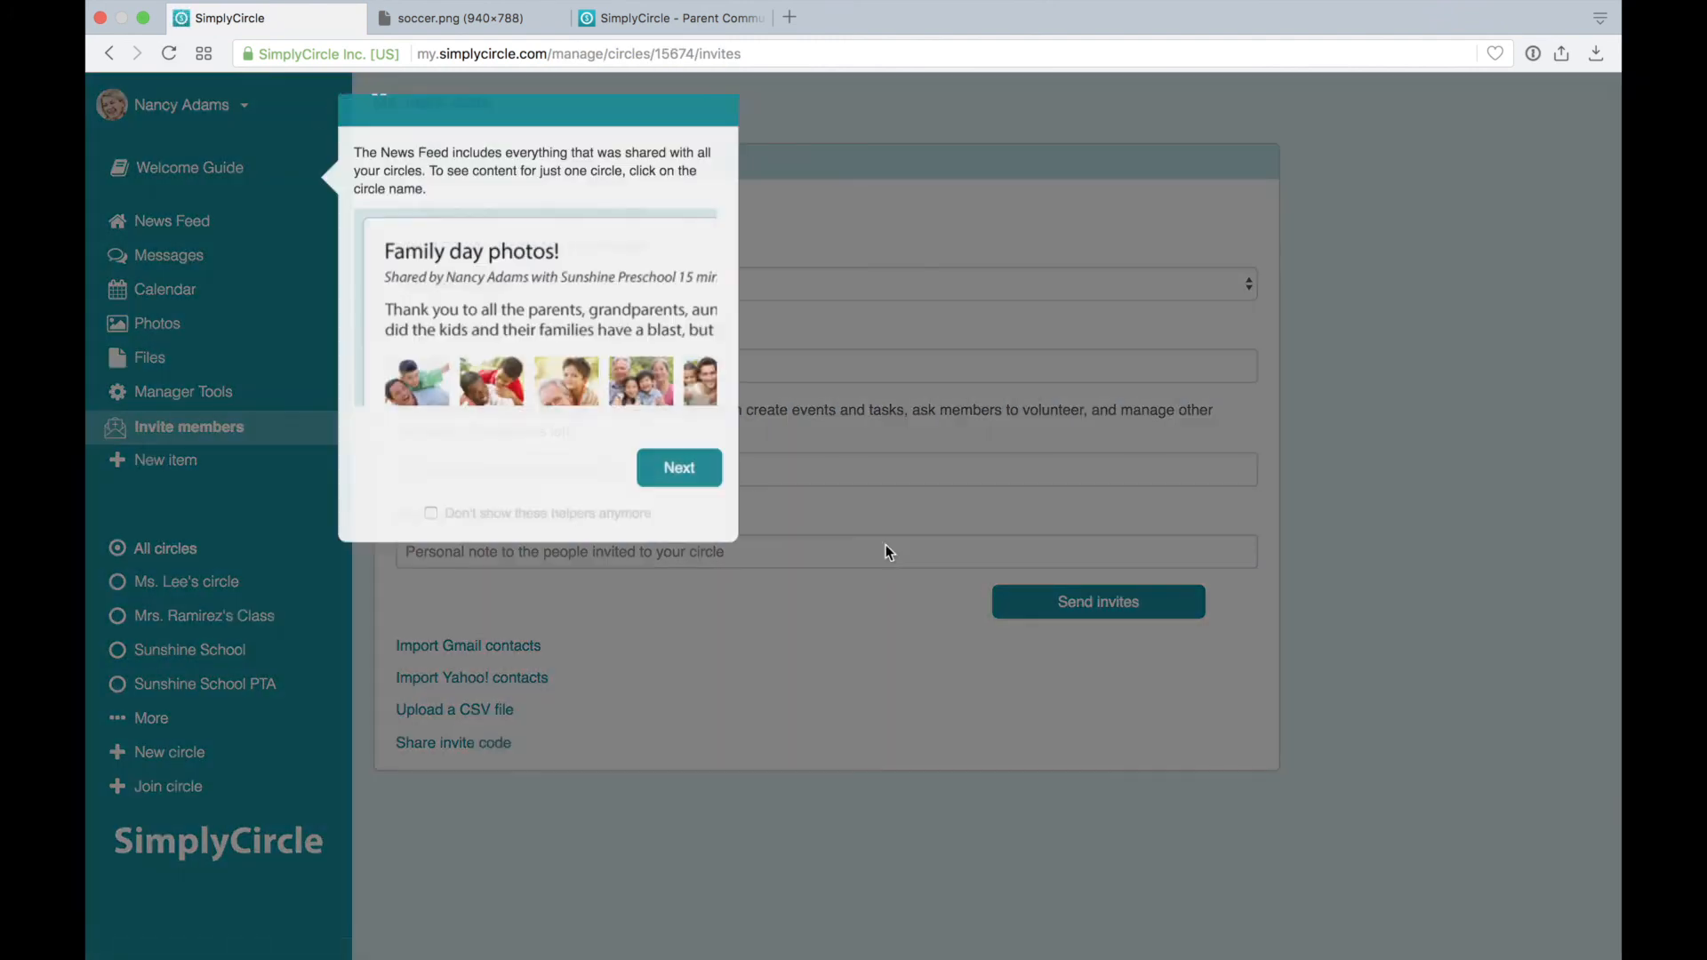
- Switch to the public SimplyCircle website and open its page for administrators
left_click(672, 21)
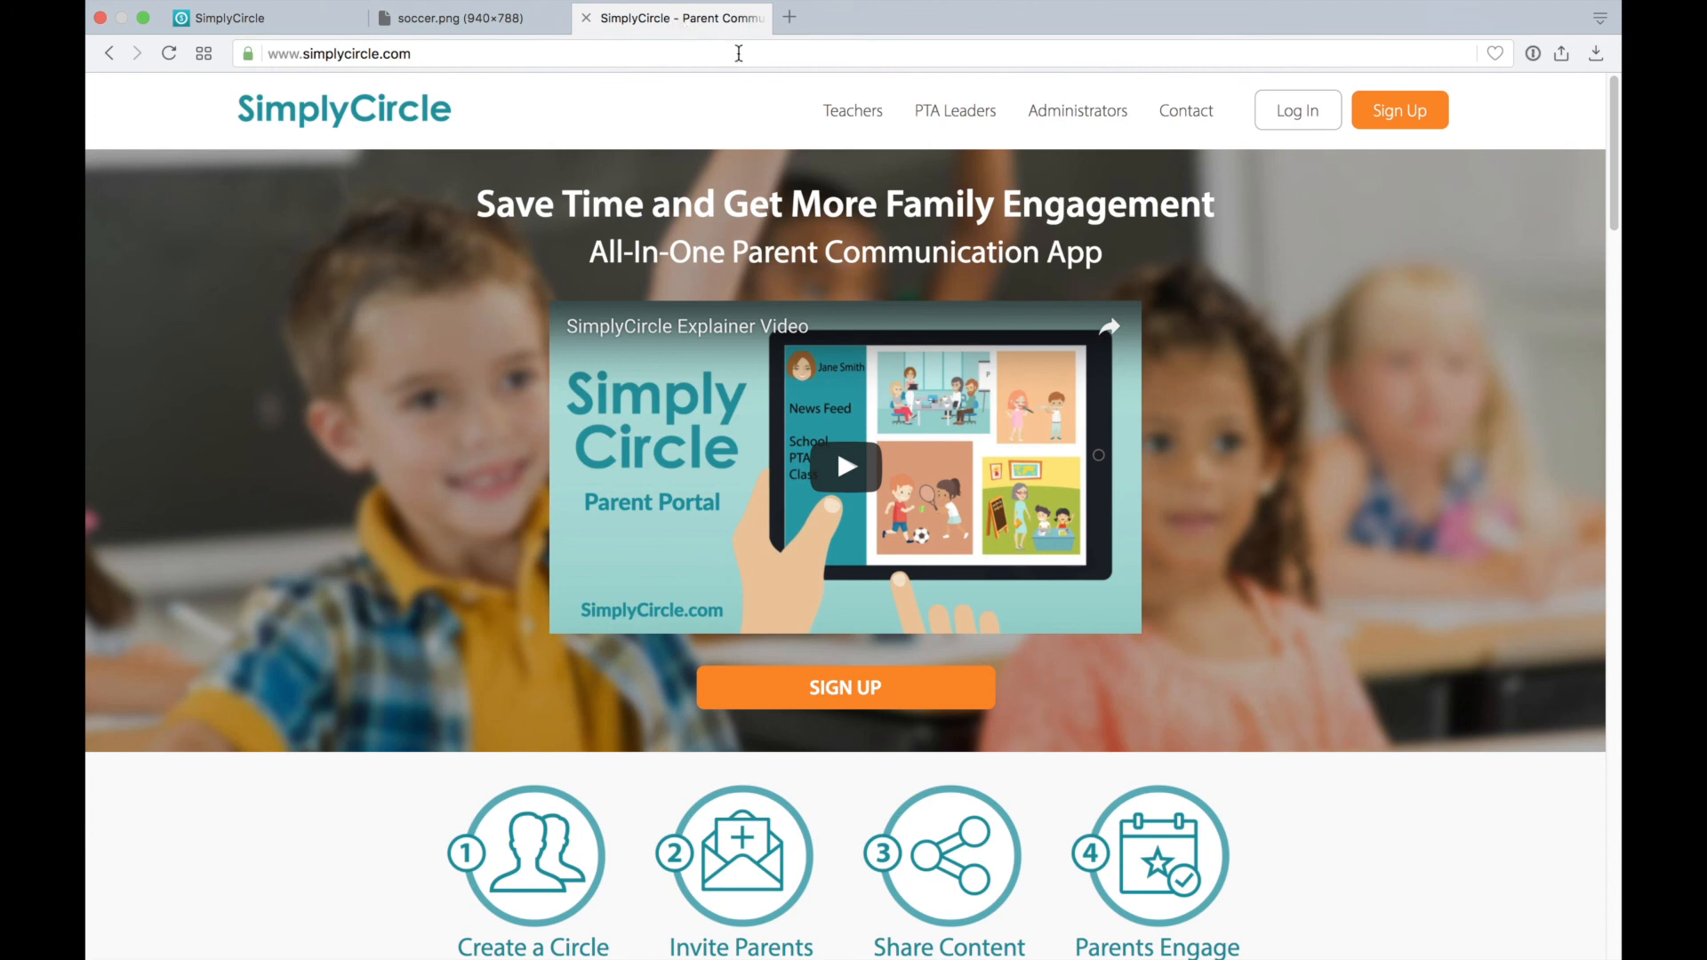
left_click(1072, 117)
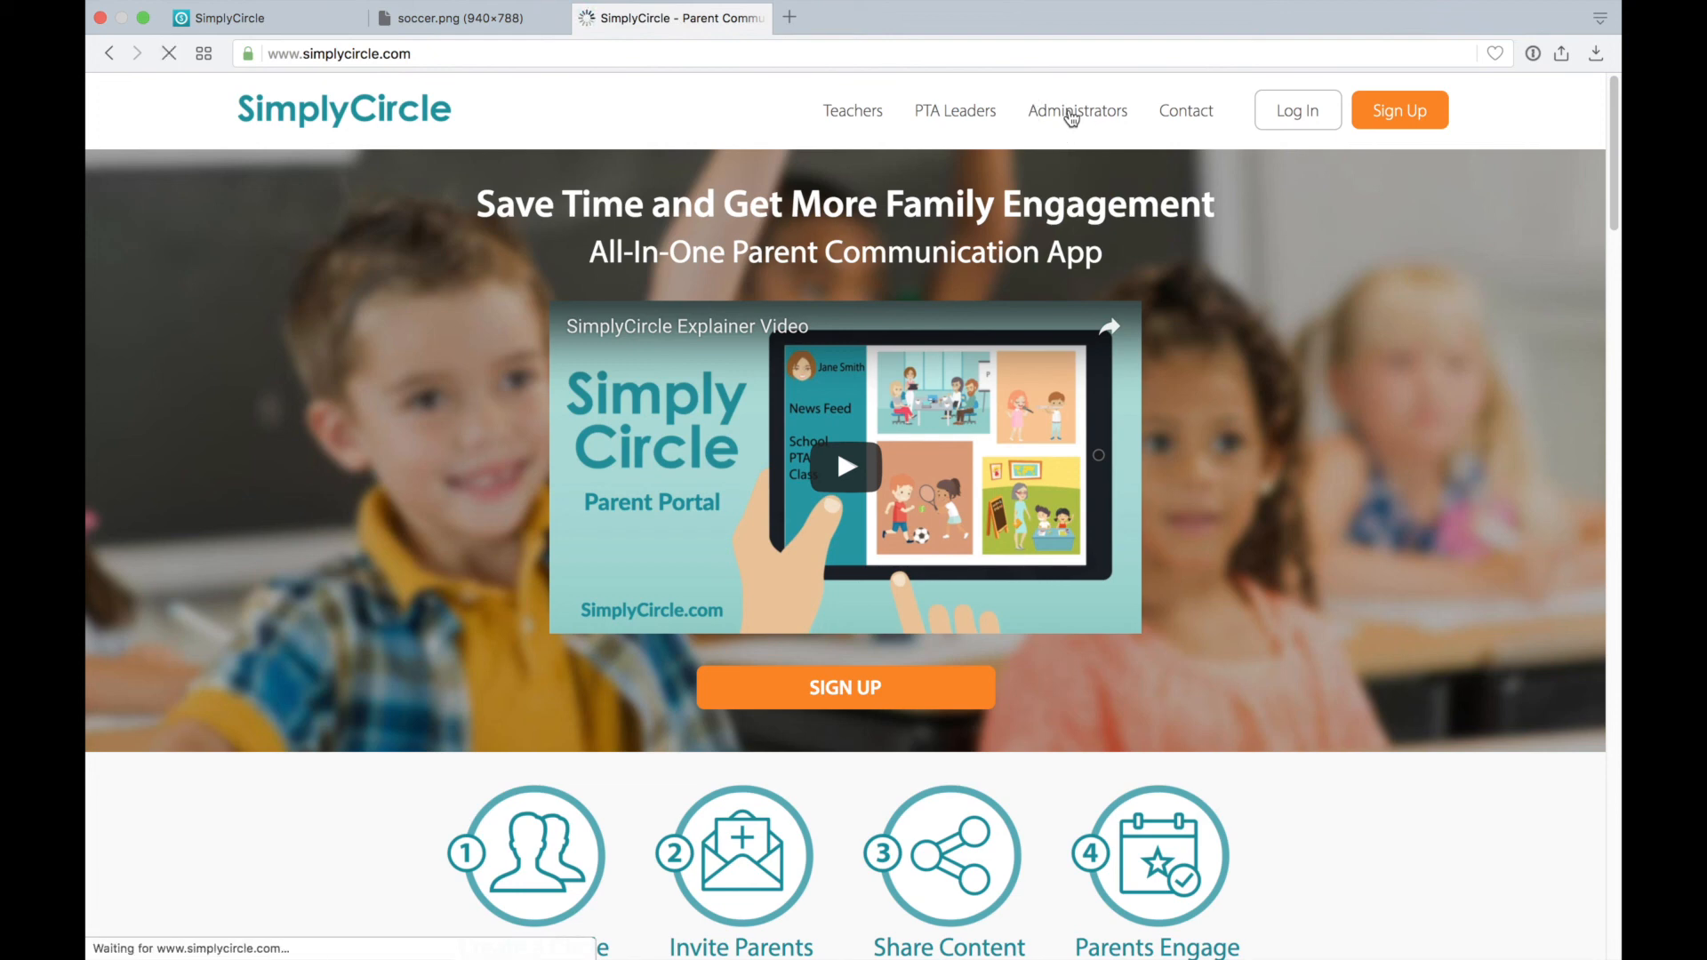